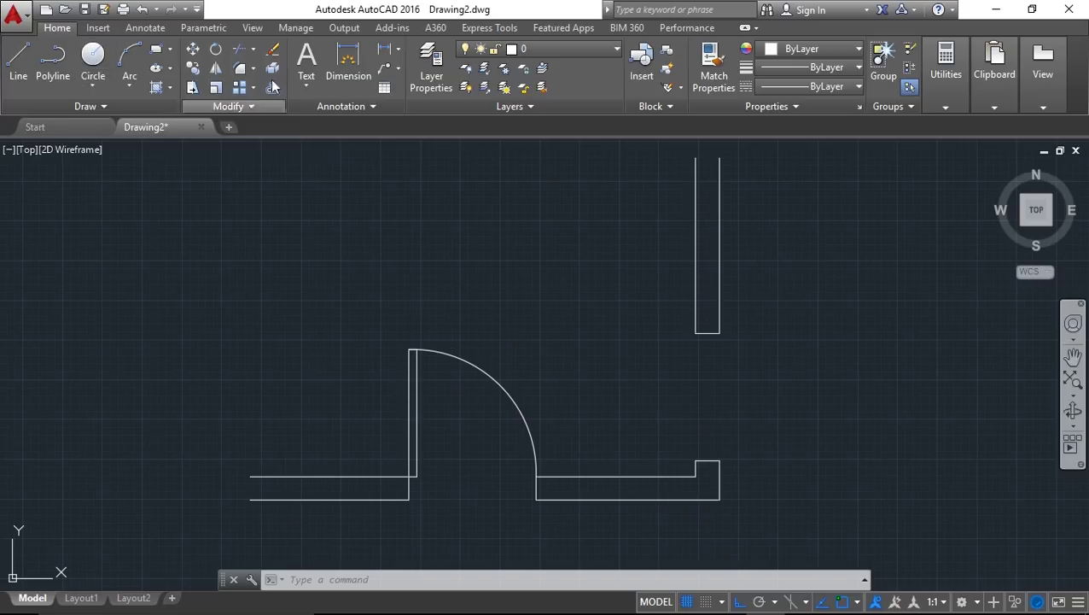
- Move the three lines of the upper vertical wall segment about 3100 units horizontally left of the door, using its lower-right corner as base point
middle_click_drag(297, 192, 239, 189)
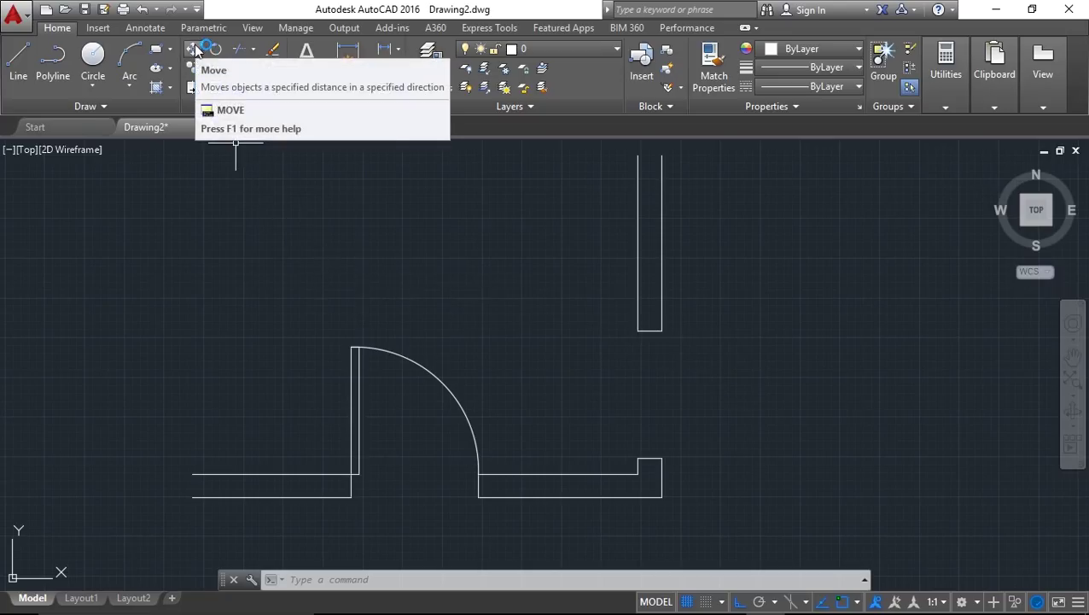
middle_click_drag(600, 297, 576, 291)
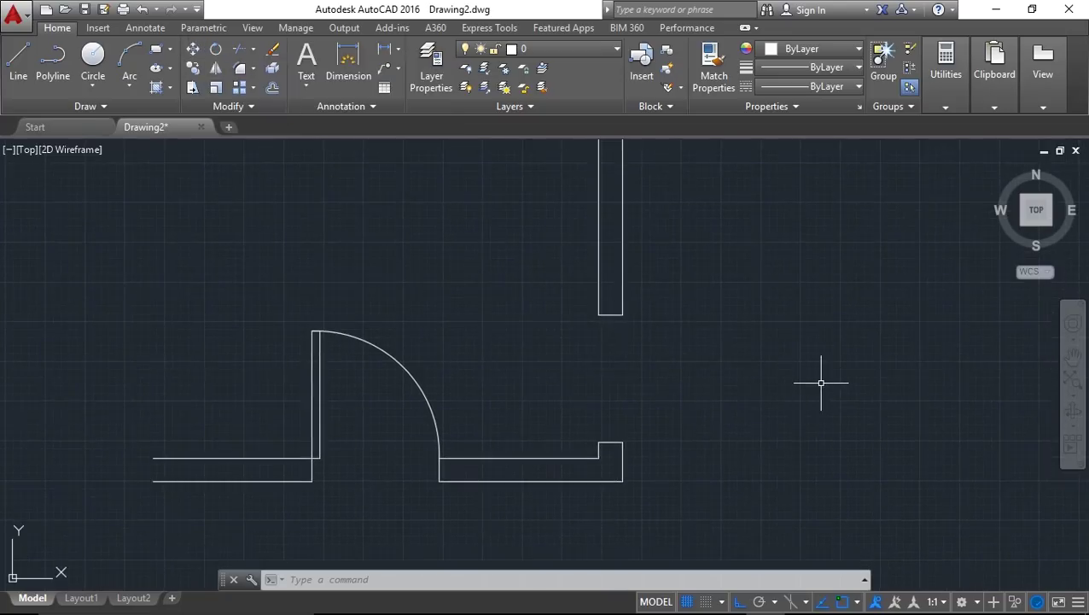
type("m")
key("Return")
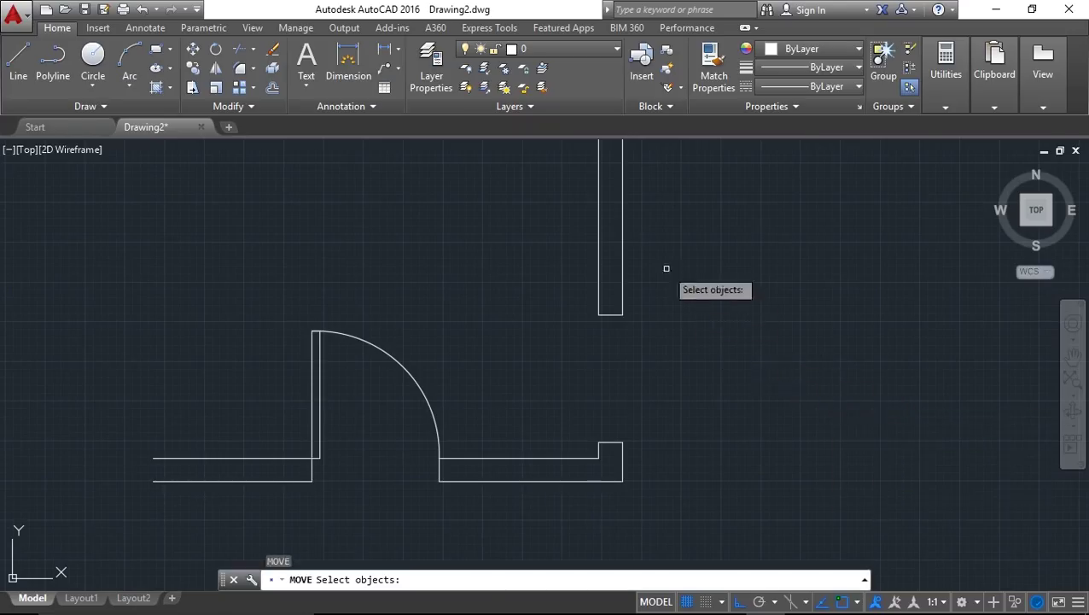
middle_click_drag(665, 269, 696, 326)
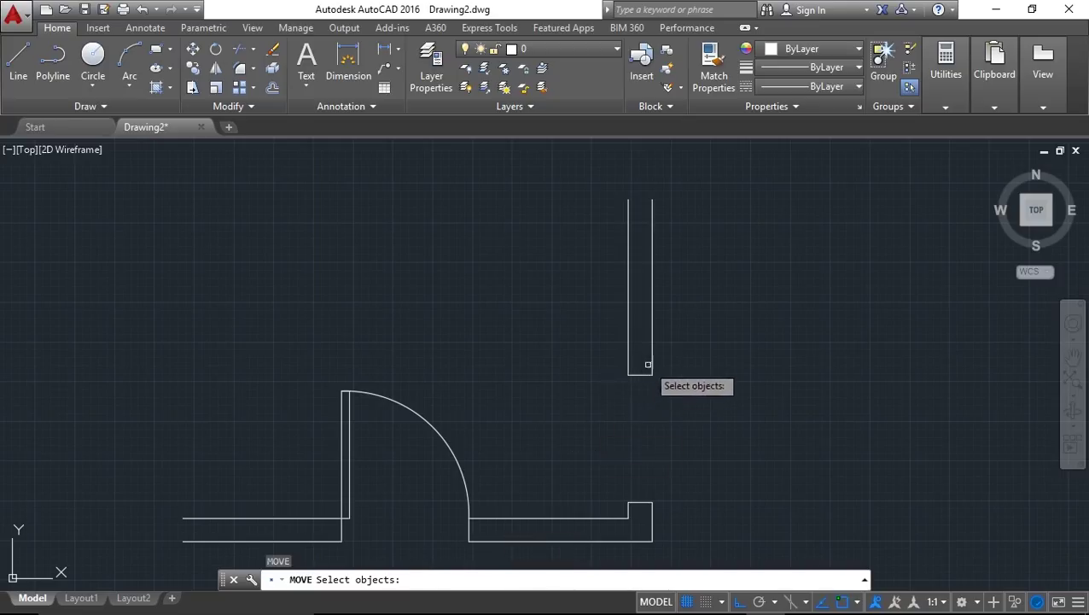
left_click(652, 284)
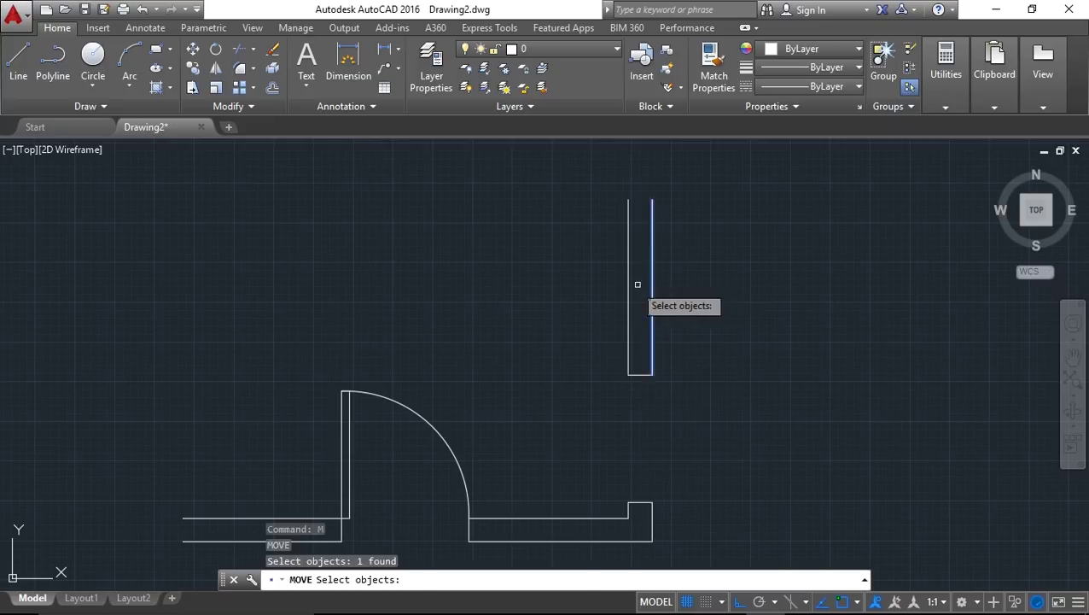
left_click(628, 298)
left_click(639, 374)
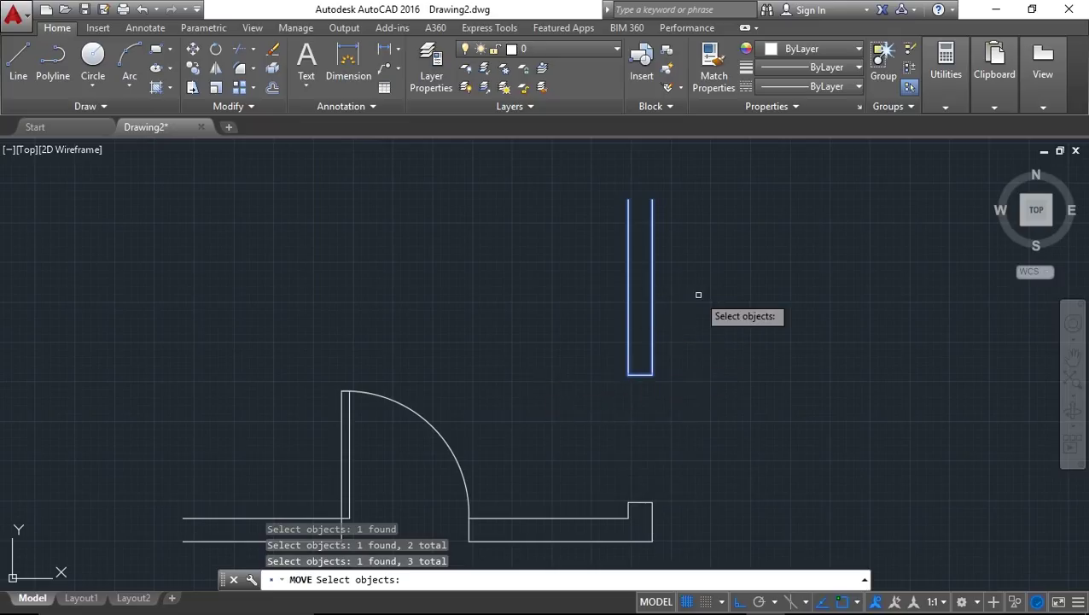
key("Return")
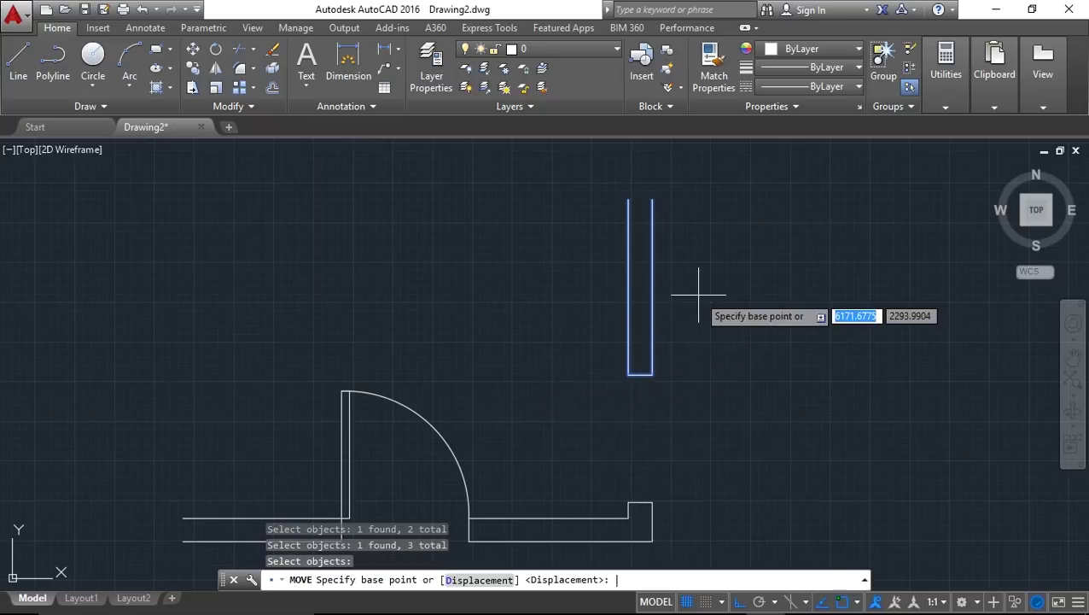
left_click(652, 374)
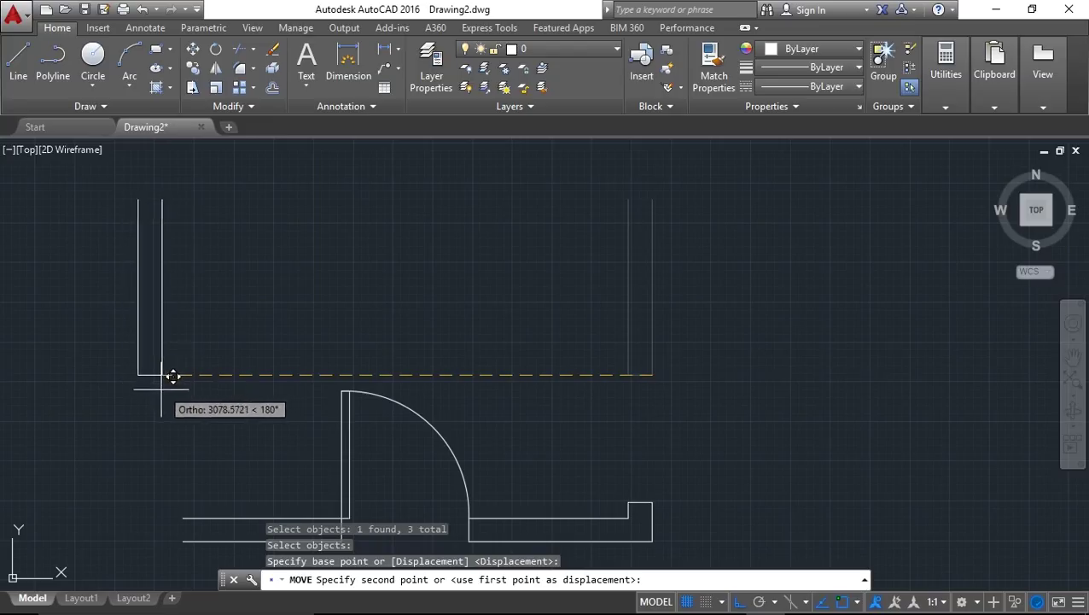
left_click(153, 392)
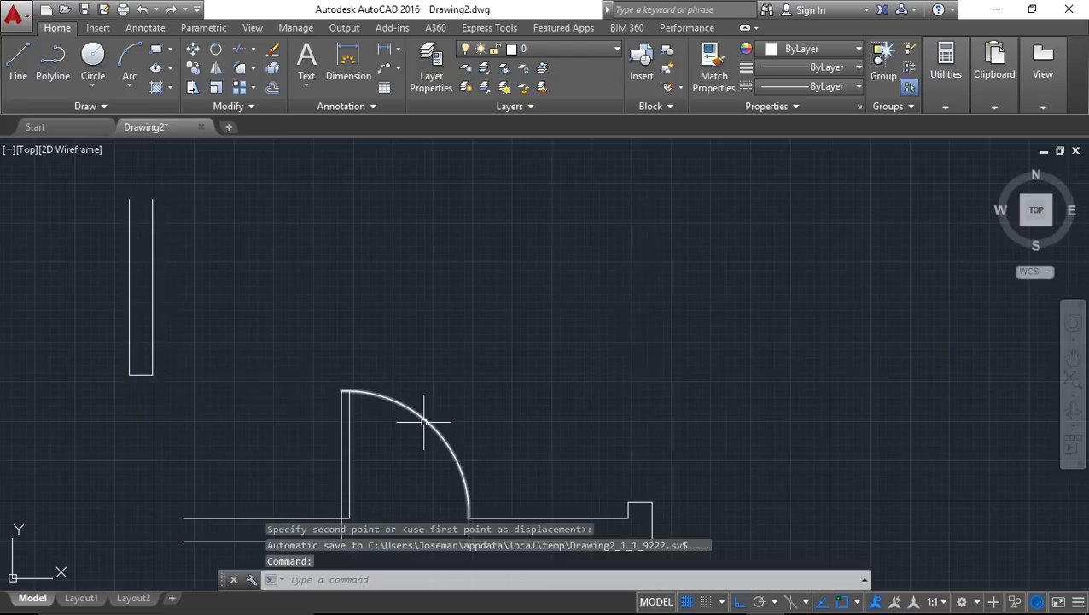
- Move the wall segment horizontally from its lower-left corner until it aligns with the short wall corner right of the door
mouse_move(326, 295)
middle_mouse_down()
mouse_move(368, 289)
mouse_move(427, 248)
mouse_move(427, 281)
mouse_move(432, 268)
middle_mouse_up()
left_click(386, 415)
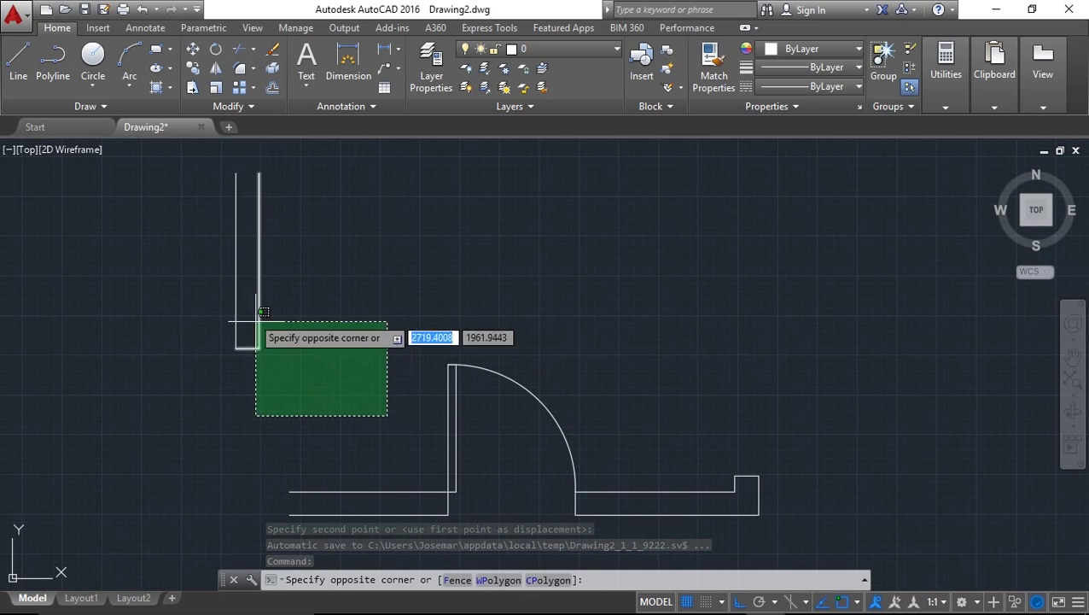
left_click(204, 199)
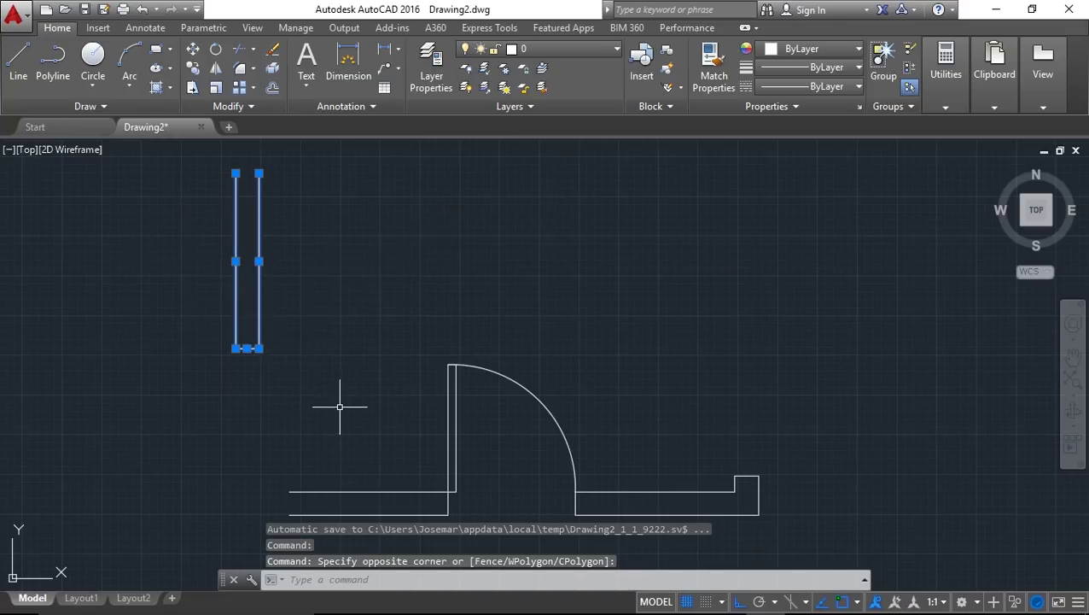
type("M")
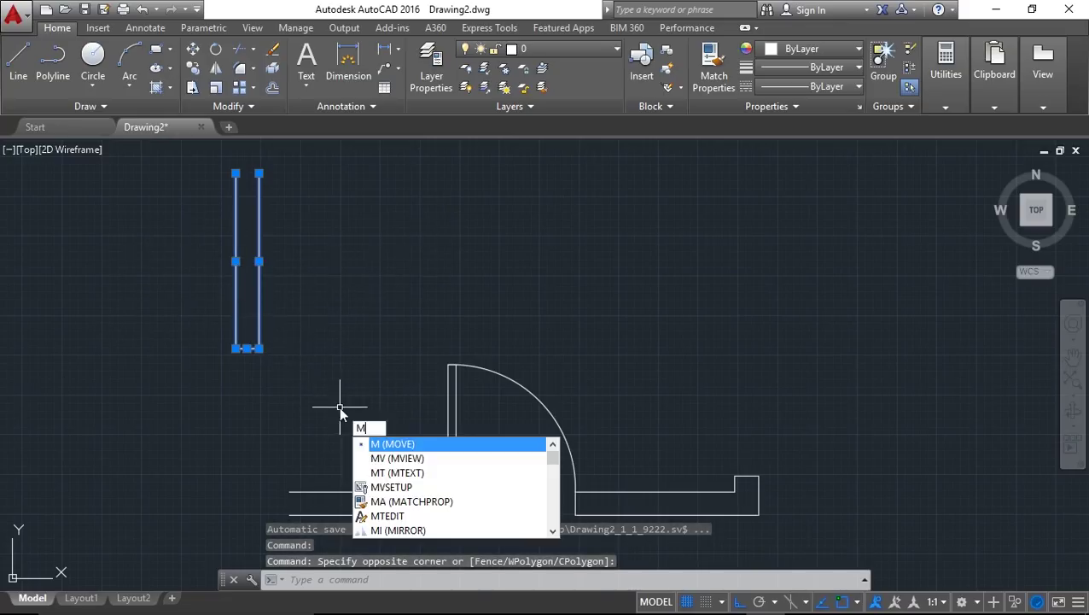
key("Return")
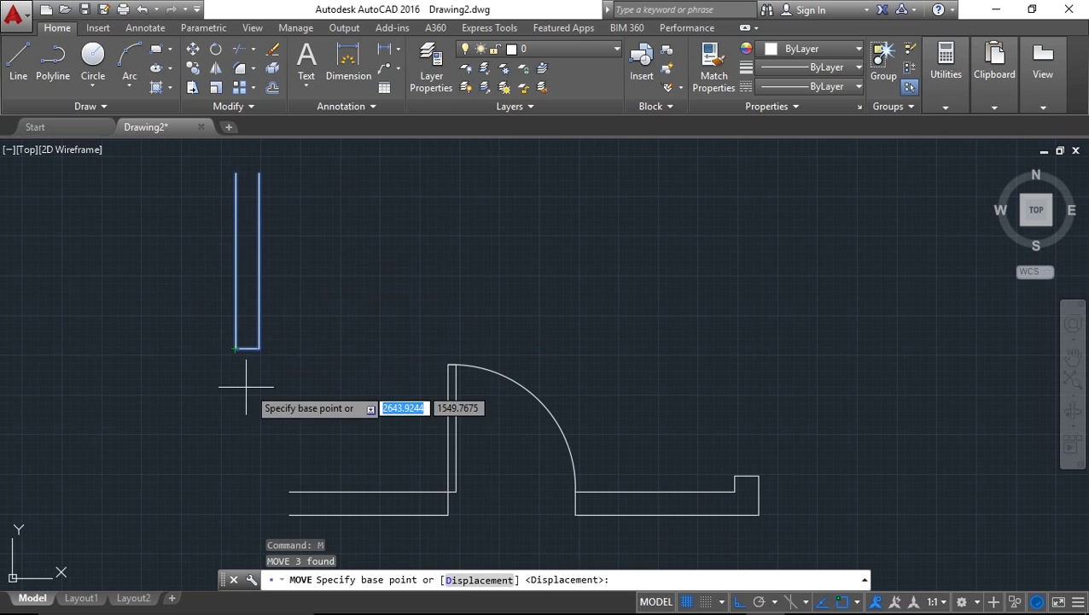
left_click(235, 348)
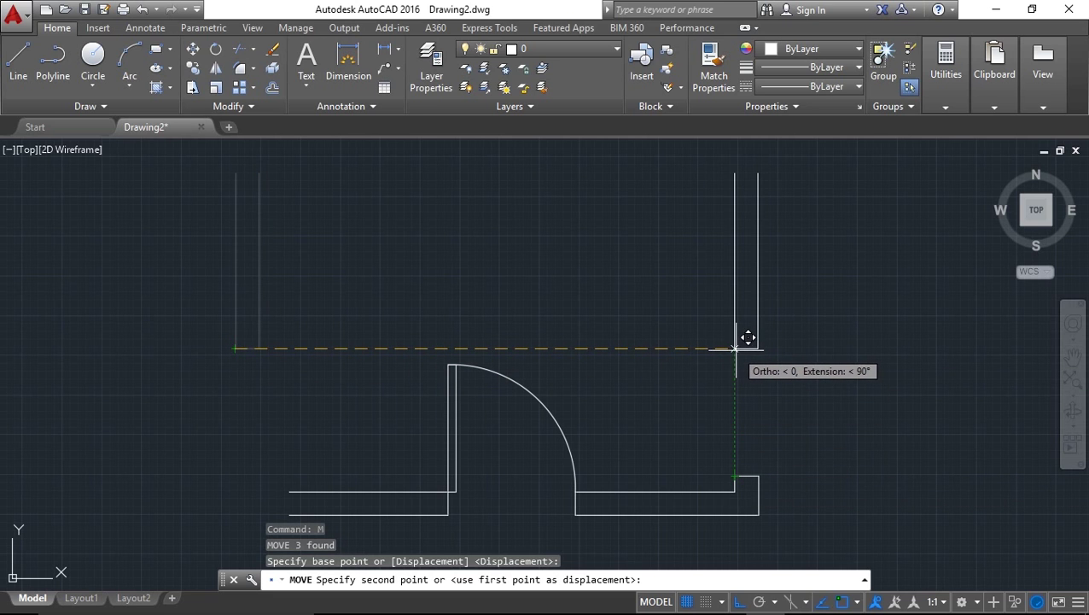
left_click(736, 348)
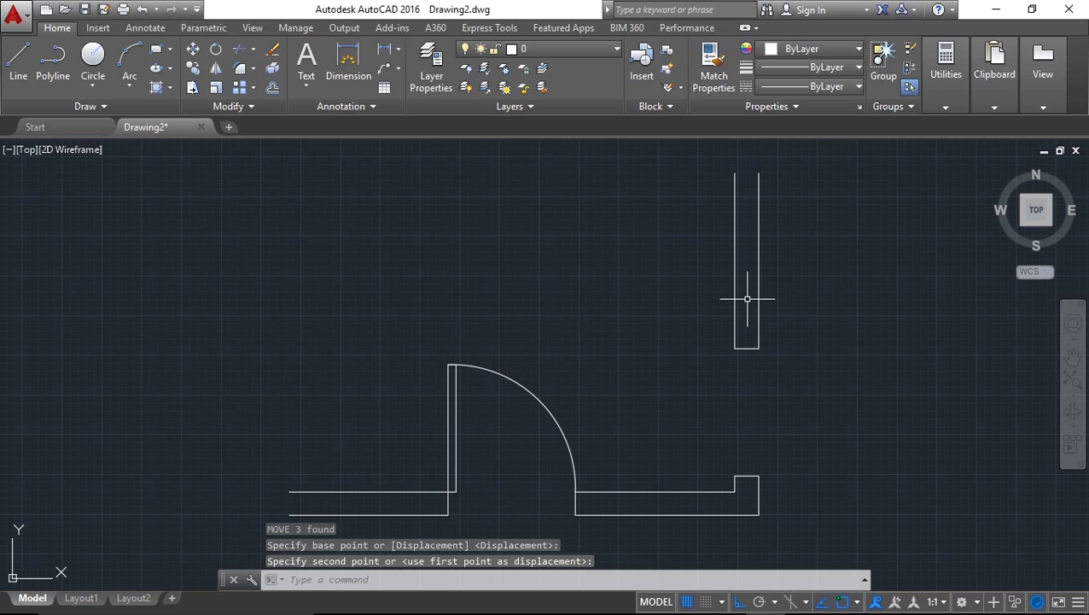
middle_click_drag(803, 272, 821, 237)
scroll(811, 370, "up", 2)
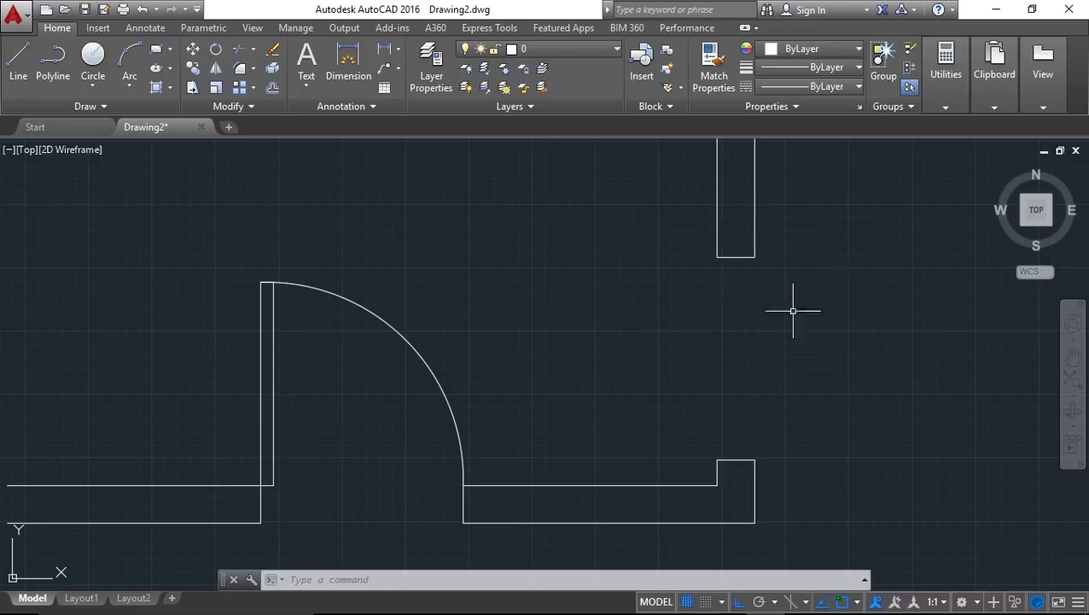
middle_click_drag(848, 343, 787, 385)
mouse_move(674, 440)
middle_mouse_down()
mouse_move(661, 425)
mouse_move(677, 396)
middle_mouse_up()
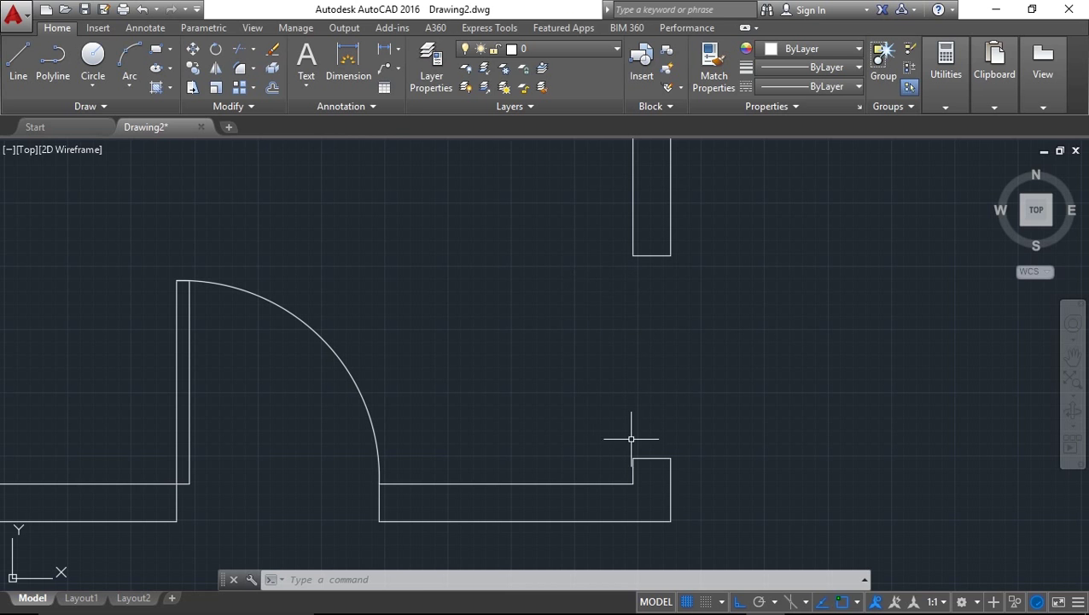
middle_click_drag(692, 296, 671, 283)
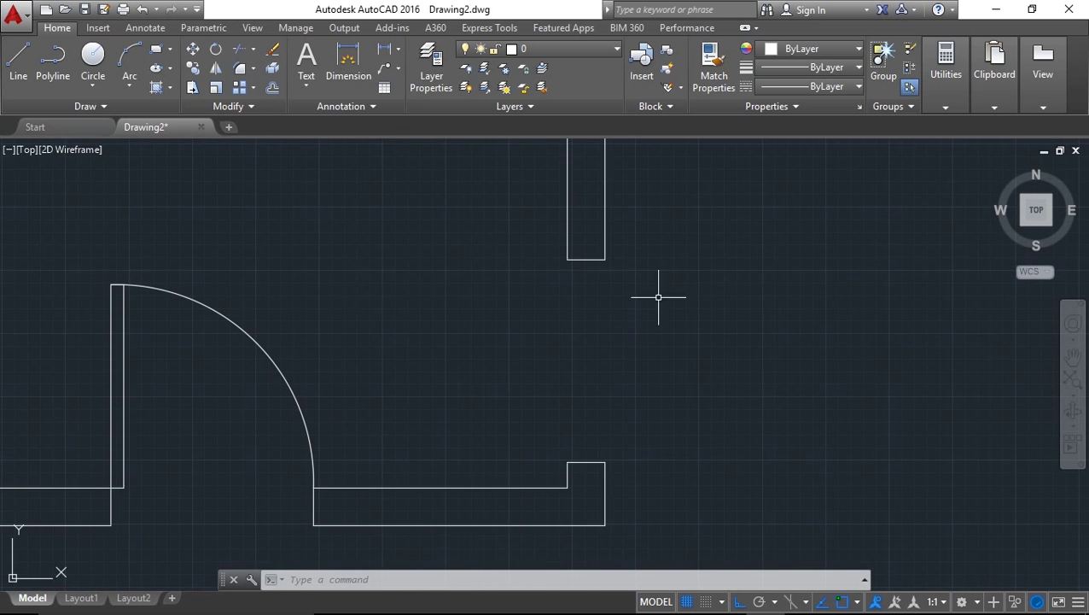
middle_click_drag(568, 344, 601, 345)
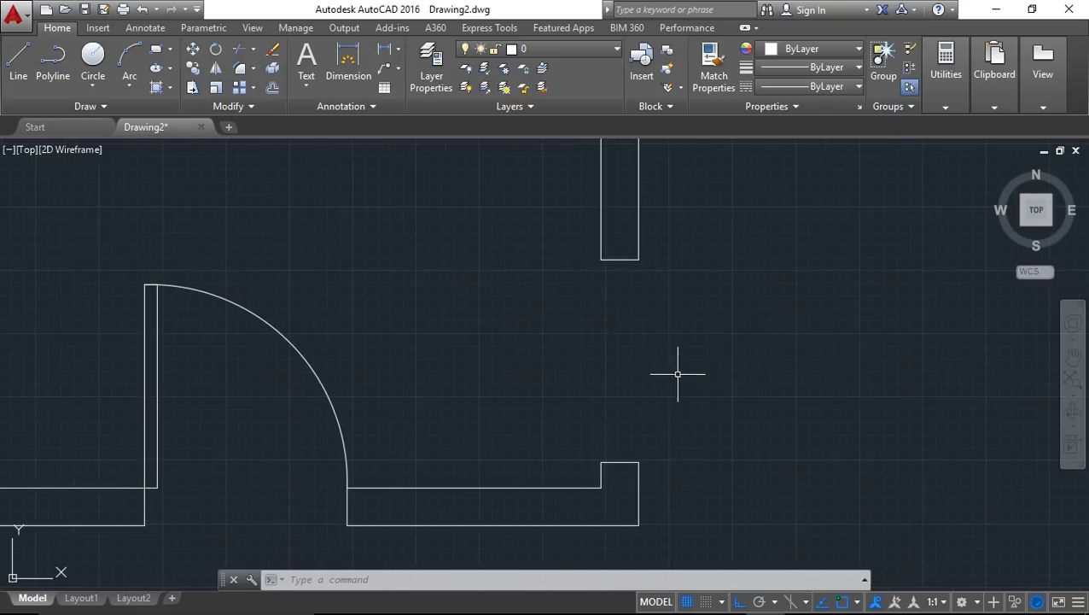
left_click(472, 419)
left_click(88, 222)
key("Escape")
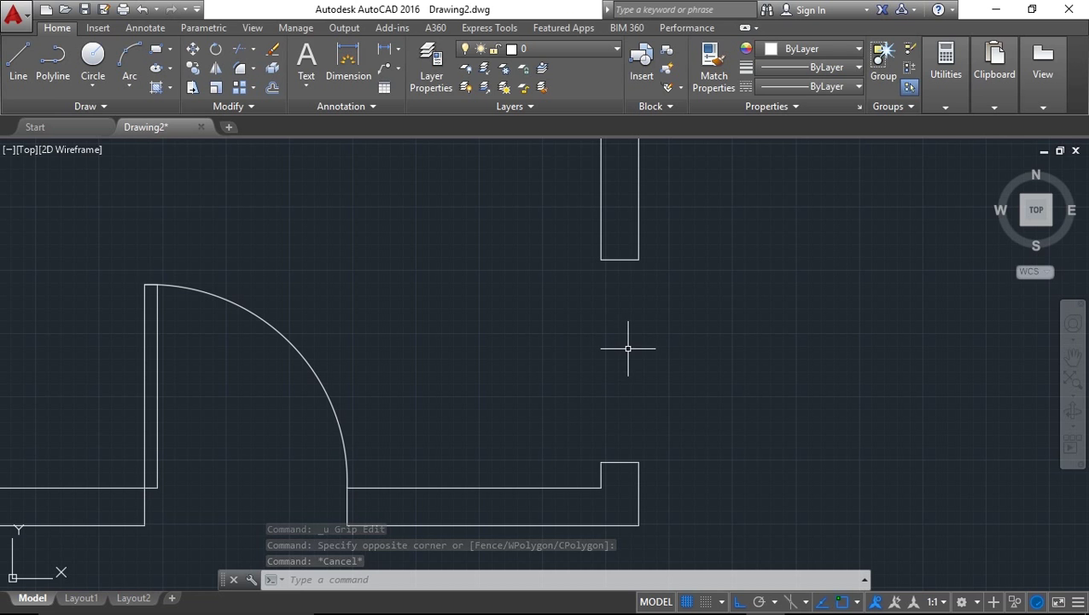
mouse_move(429, 321)
middle_mouse_down()
mouse_move(516, 283)
mouse_move(475, 282)
middle_mouse_up()
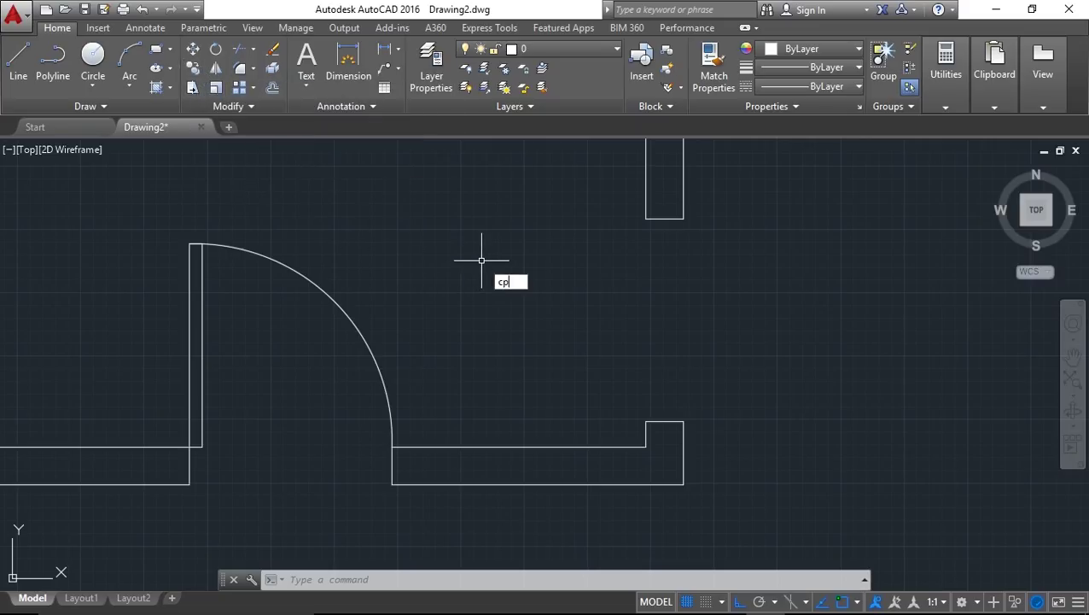
key("Return")
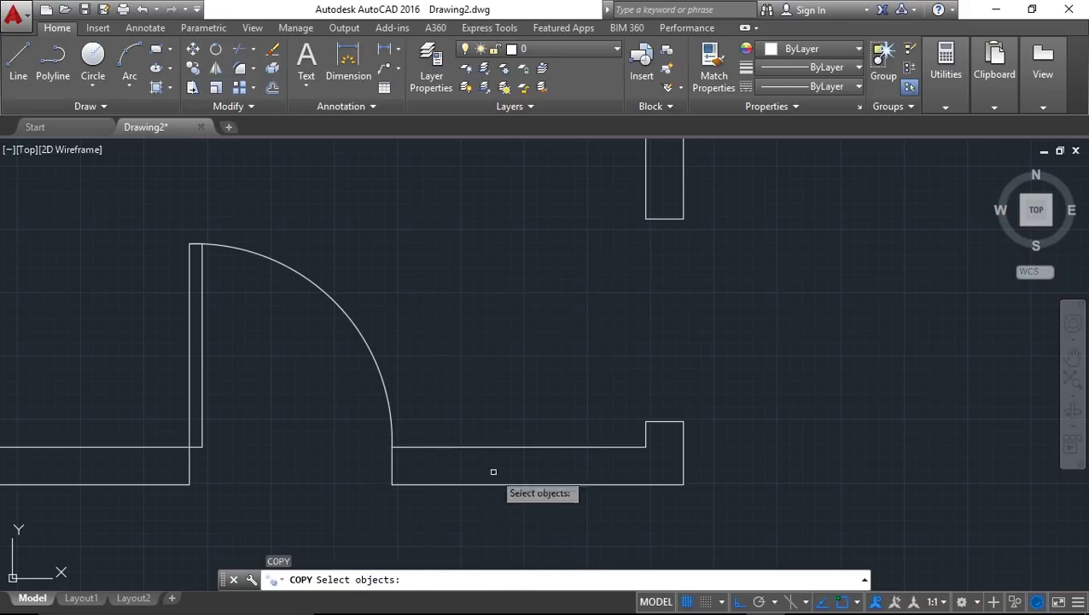
left_click(379, 359)
key("Escape")
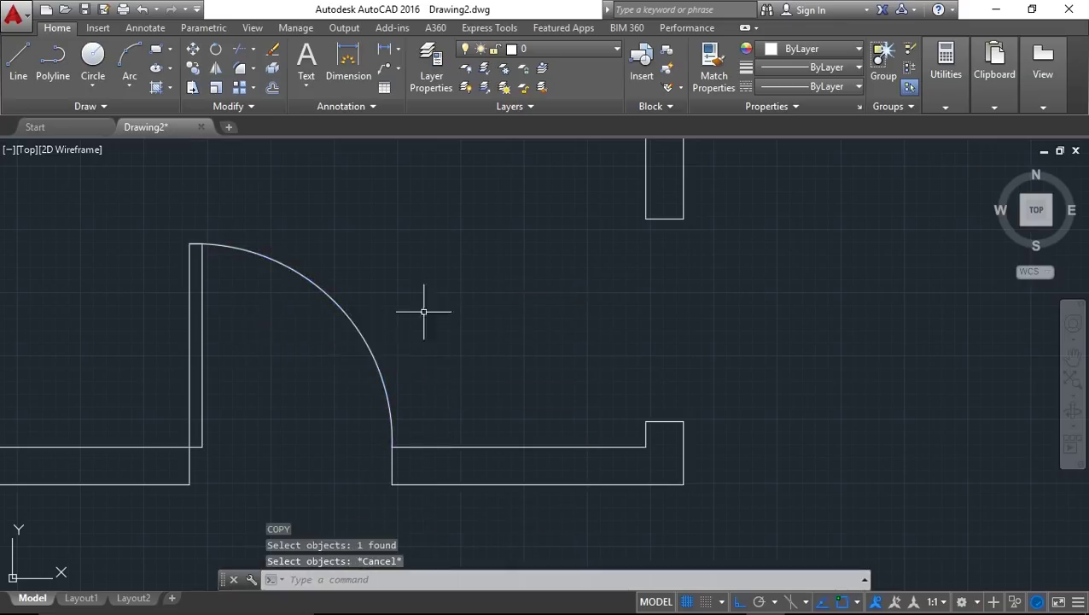
- Copy the door leaf and swing arc horizontally to the right of the vertical wall, using the arc's lower endpoint as base point
left_click(480, 367)
left_click(135, 201)
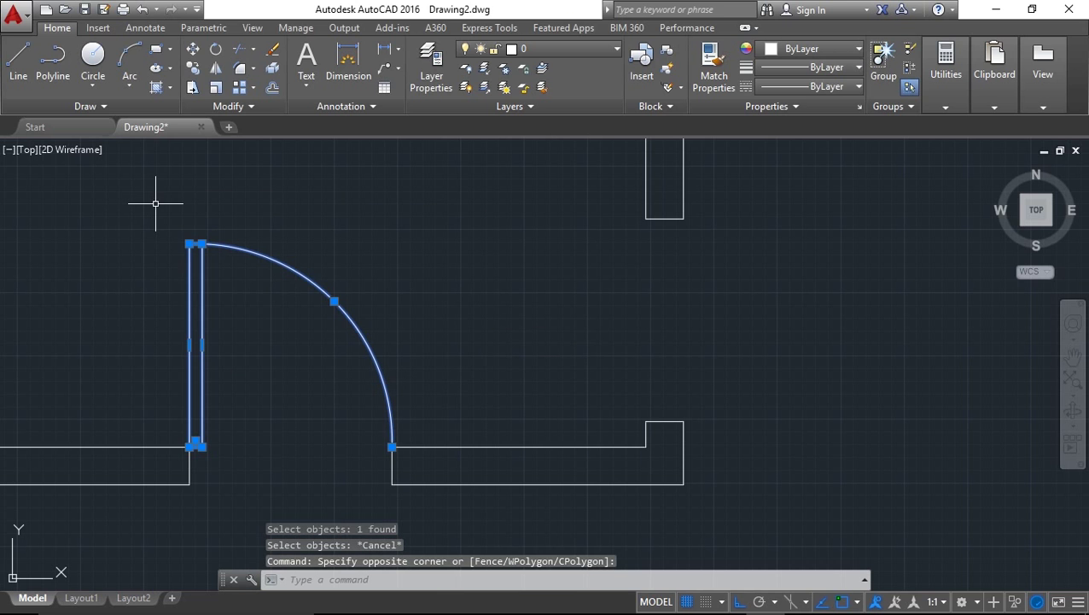
type("cp")
key("Return")
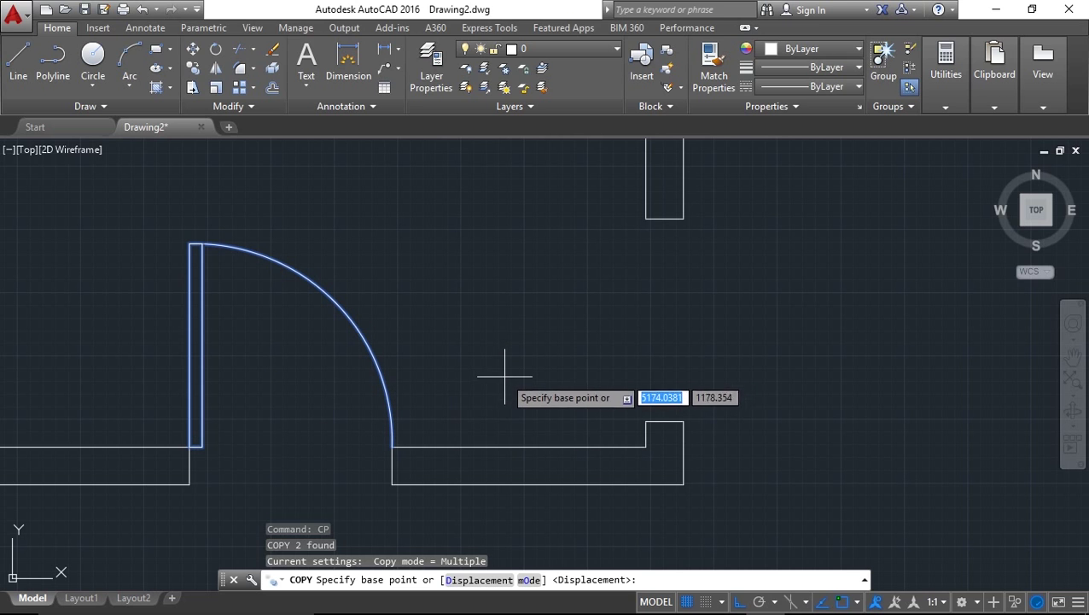
left_click(392, 445)
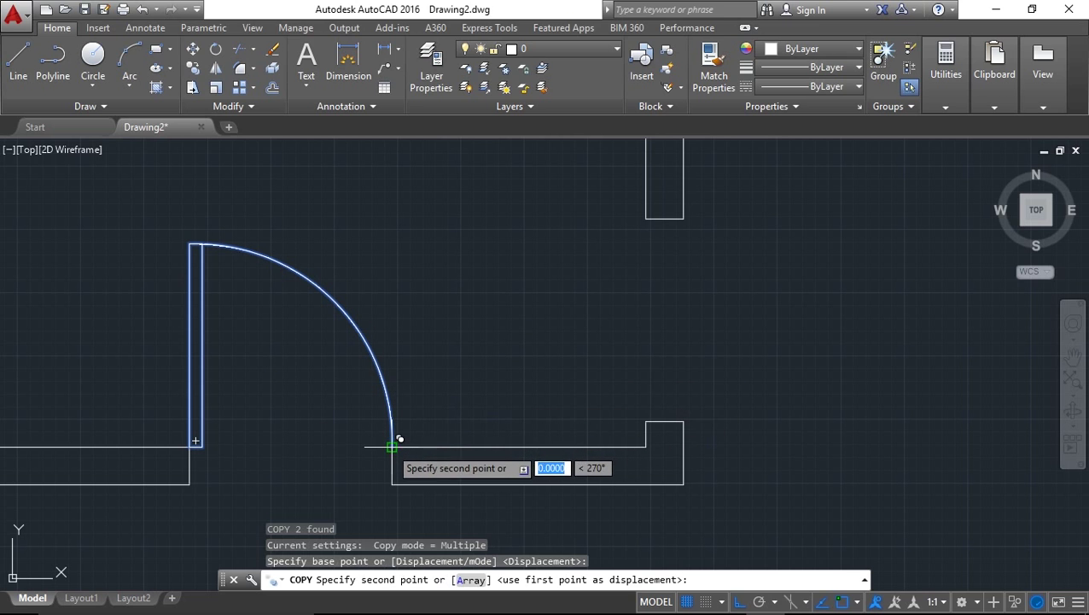
left_click(943, 435)
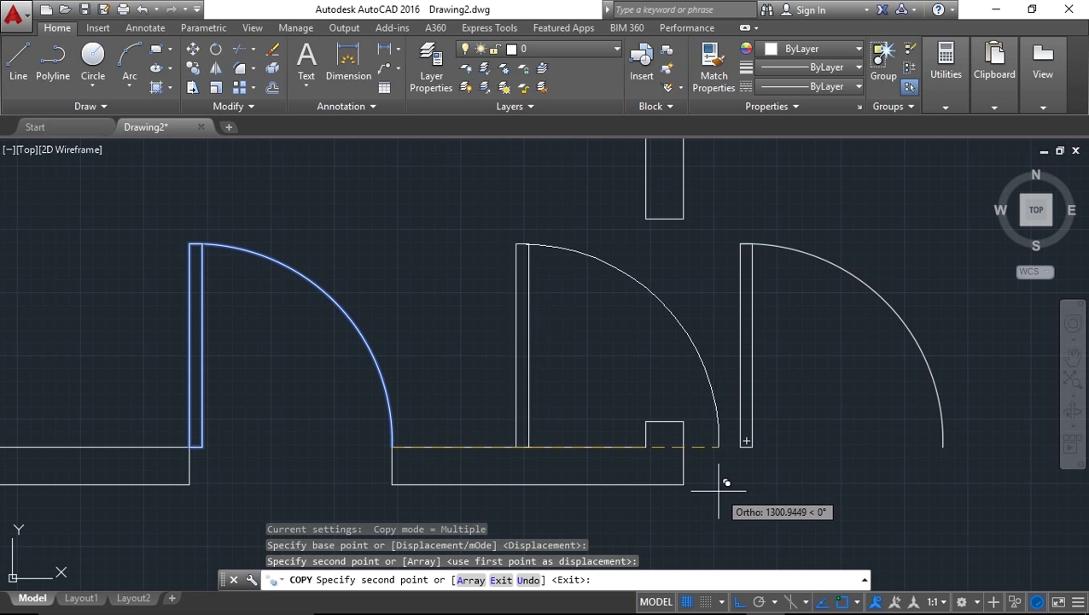
- Place three more copies of the door in a horizontal row to the right of the first copy, and end the Copy command
middle_click_drag(705, 440, 416, 431)
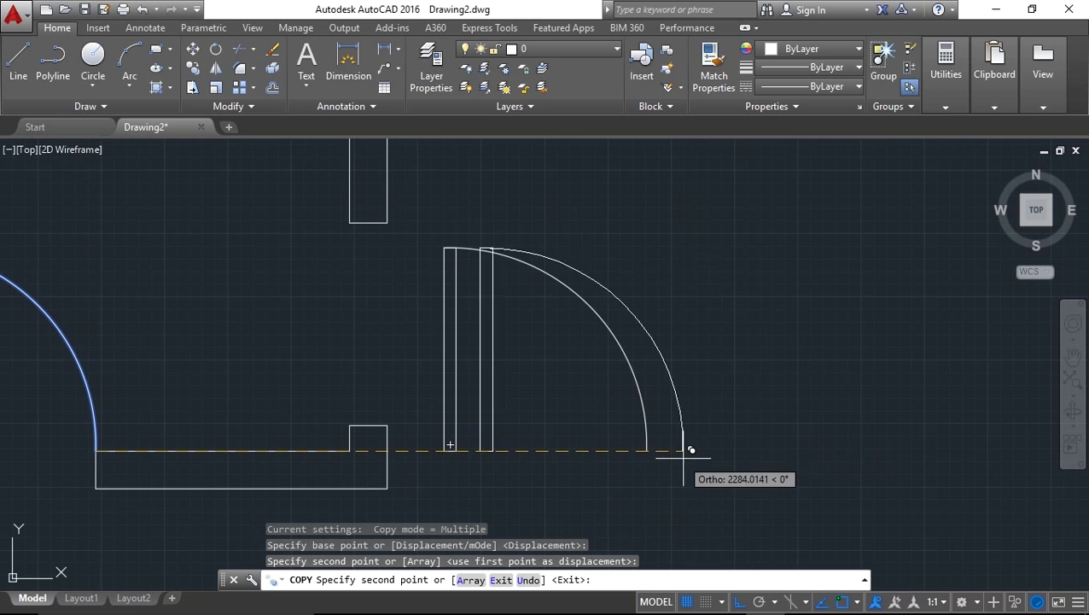
scroll(563, 444, "down", 2)
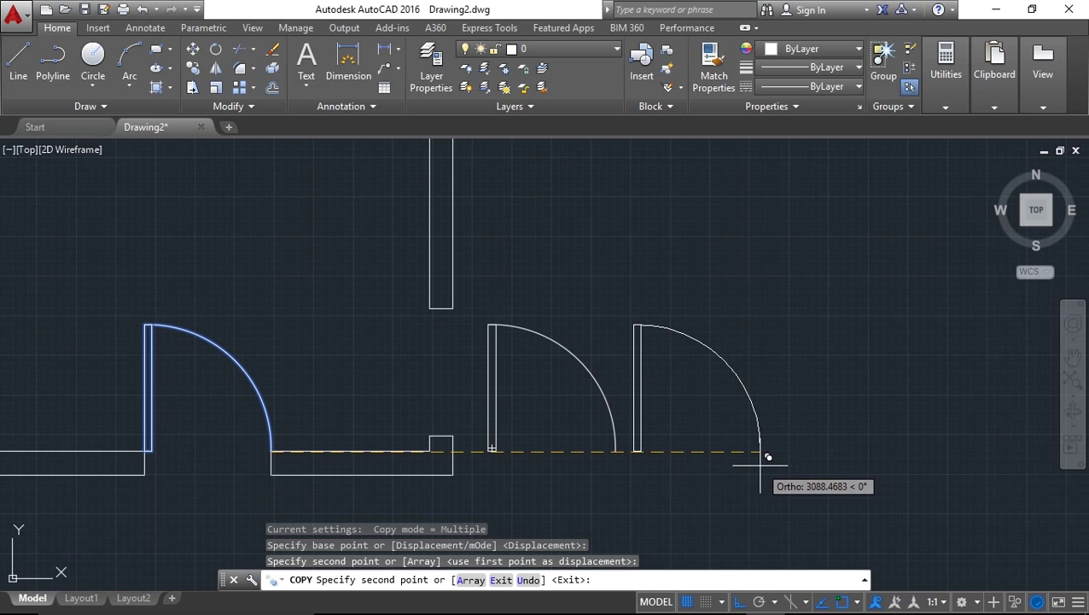
left_click(760, 451)
left_click(903, 451)
middle_click_drag(1051, 451, 910, 464)
left_click(910, 467)
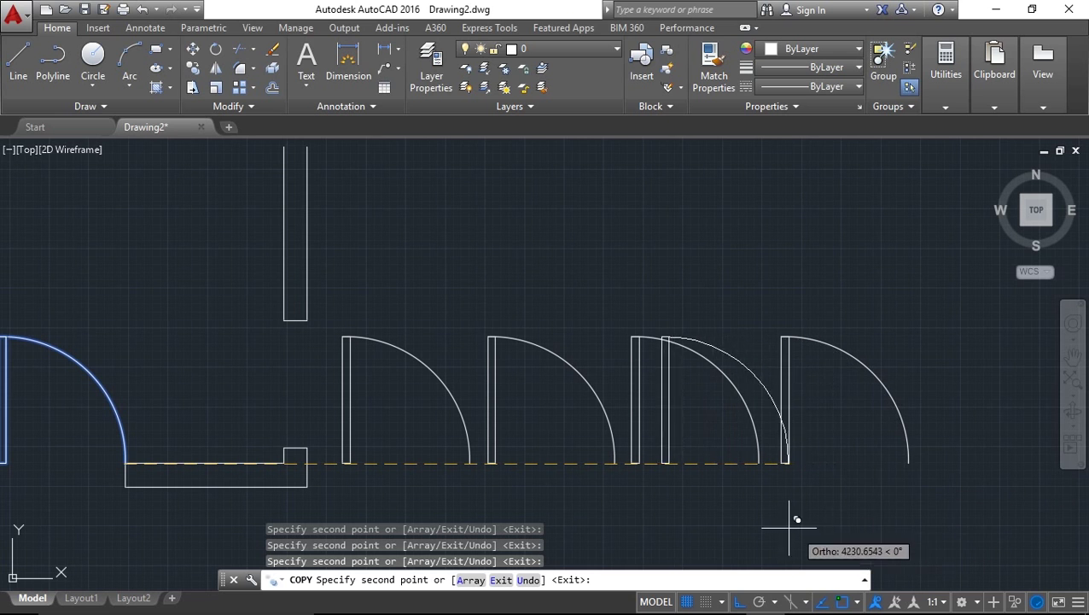
middle_click_drag(1028, 459, 907, 440)
mouse_move(368, 442)
middle_mouse_down()
mouse_move(603, 388)
mouse_move(511, 401)
middle_mouse_up()
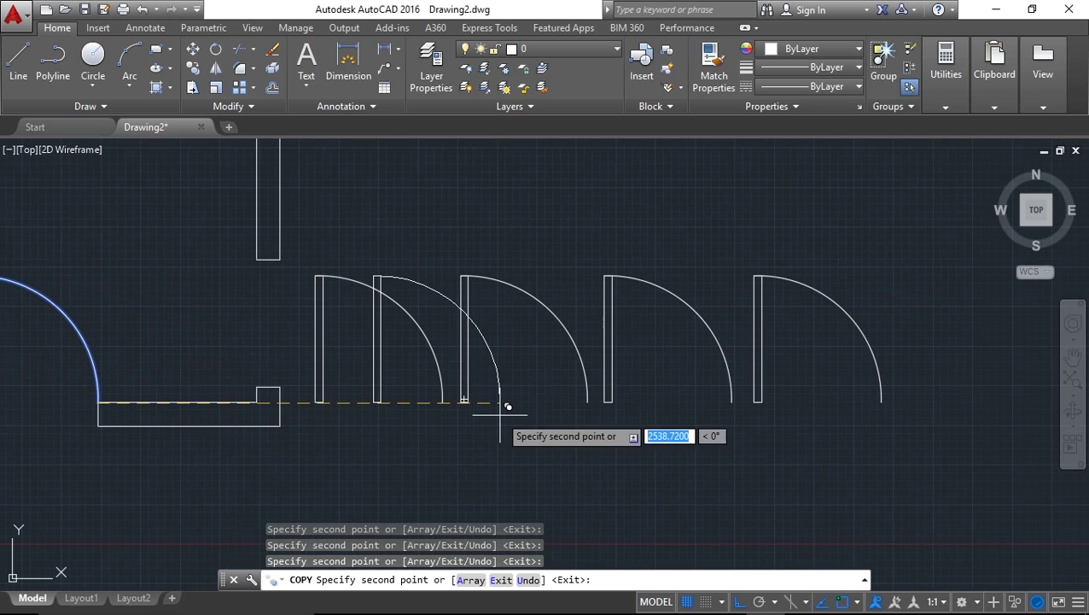
key("Escape")
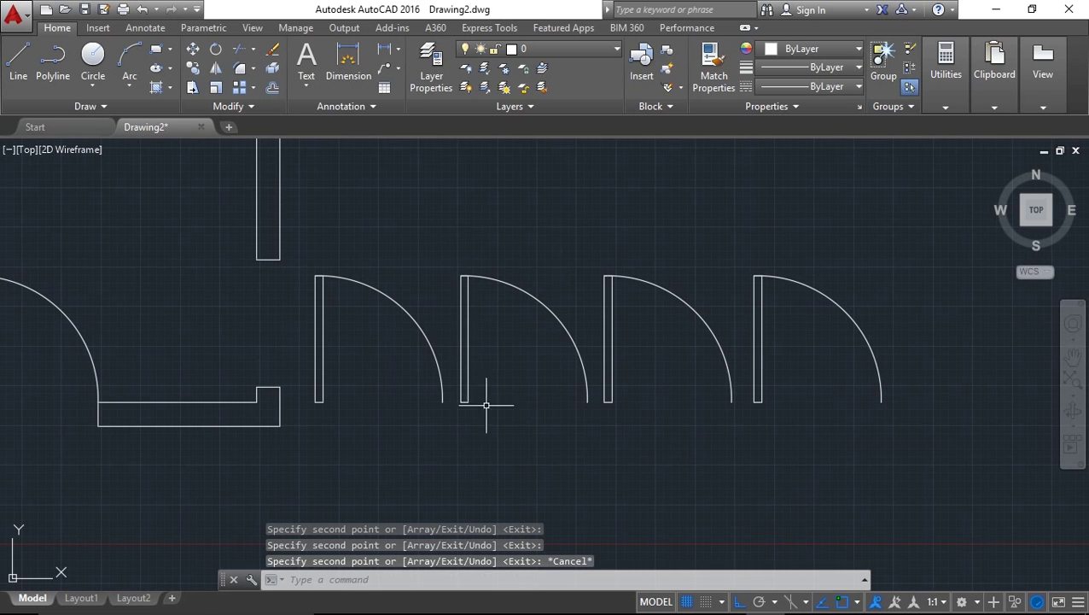
- Delete the three rightmost door copies, keeping only the copy nearest the vertical wall
left_click(943, 475)
left_click(445, 195)
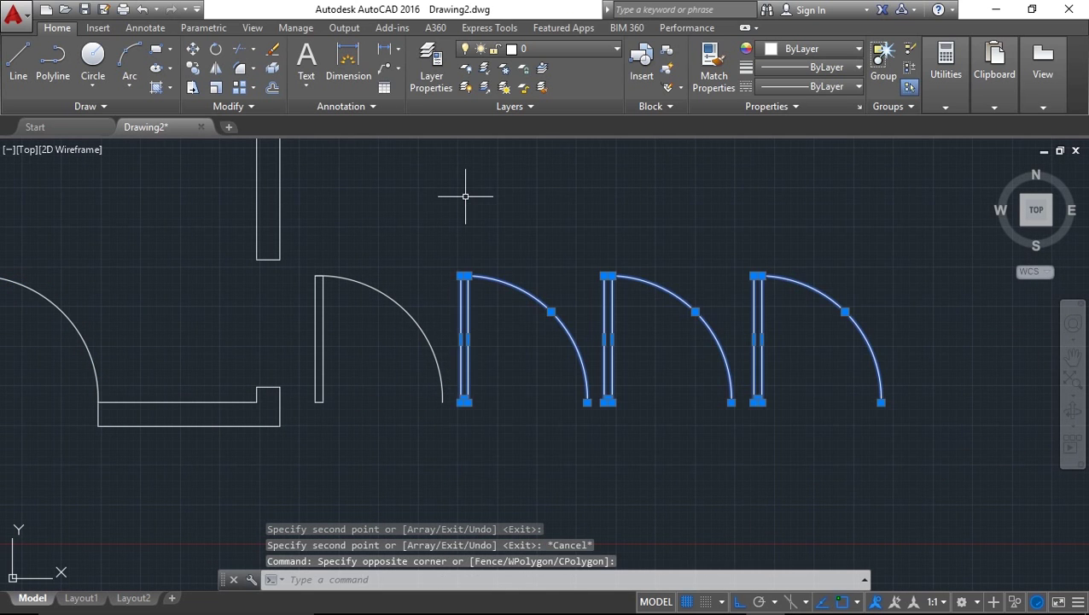
key("Delete")
scroll(430, 299, "down", 1)
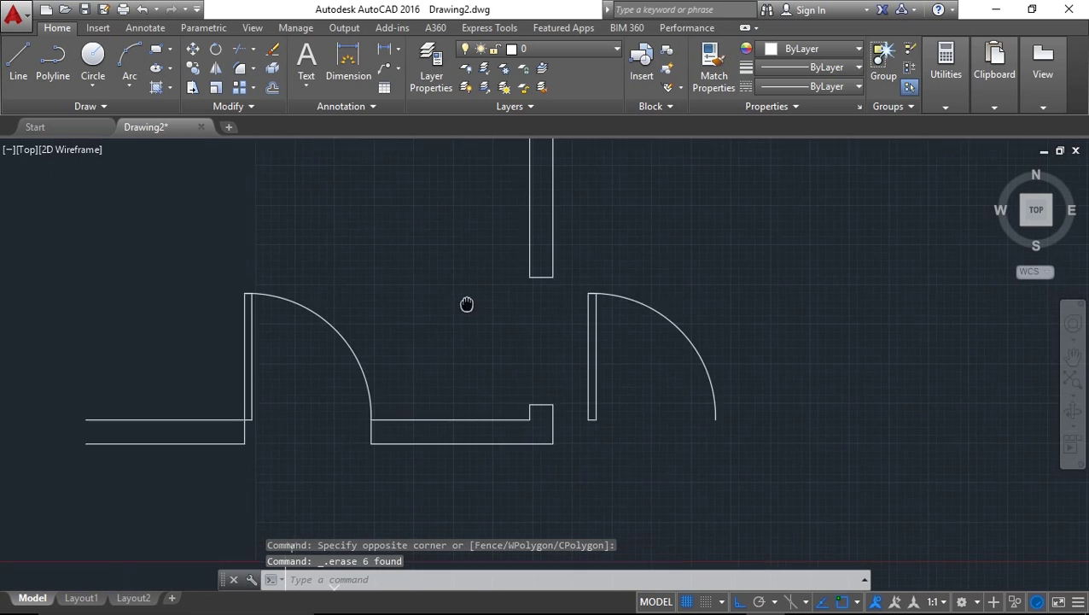
scroll(732, 379, "up", 3)
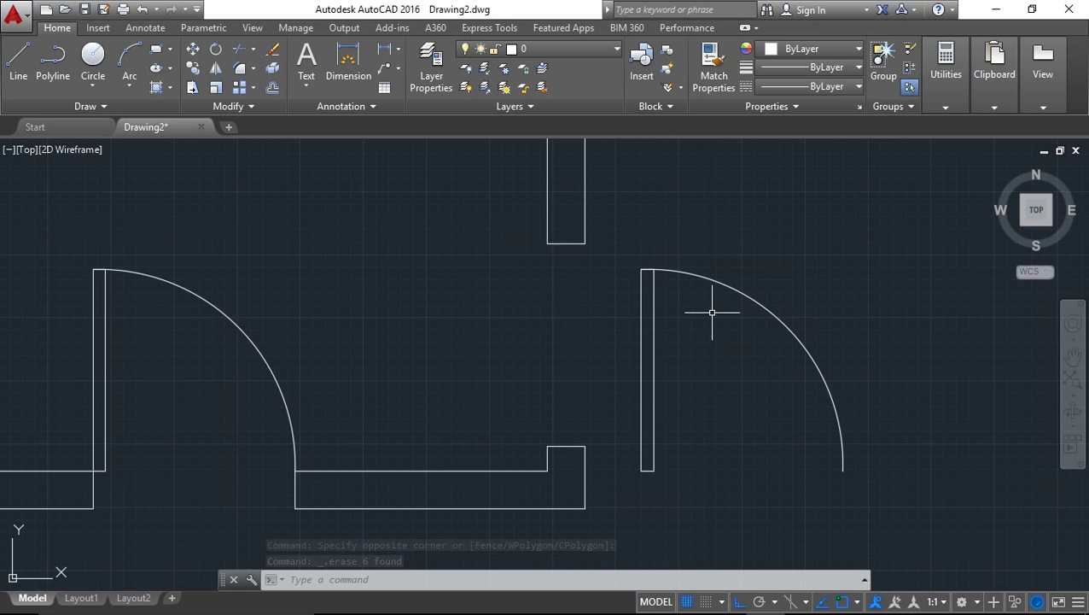
- Copy the original door leaf and arc from the leaf's lower-left corner to two spots in a horizontal row right of the existing door copy
mouse_move(729, 401)
middle_mouse_down()
mouse_move(630, 389)
mouse_move(540, 355)
mouse_move(624, 456)
middle_mouse_up()
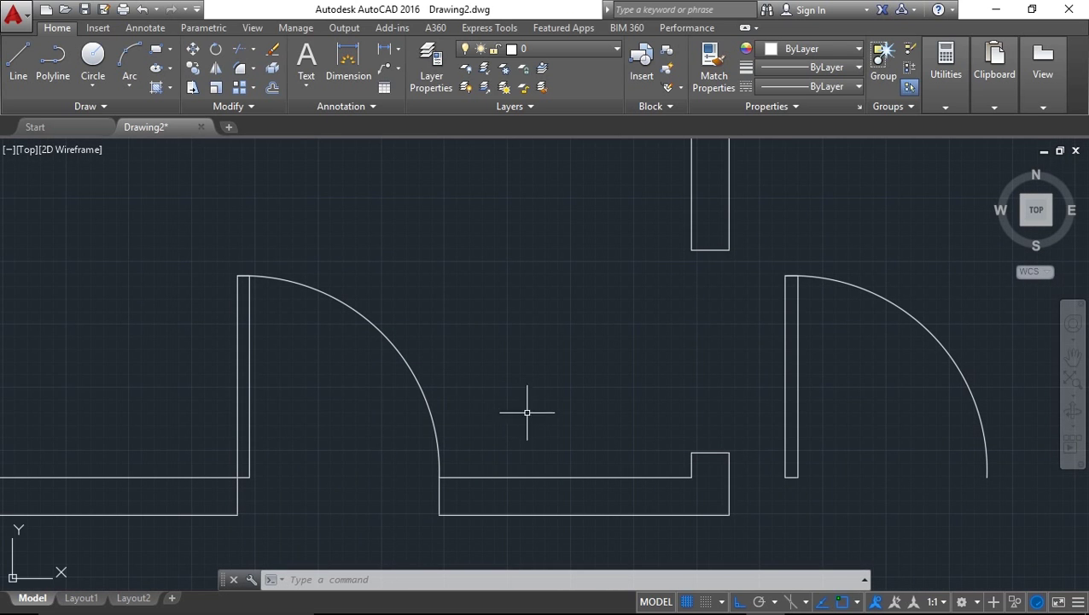
type("o")
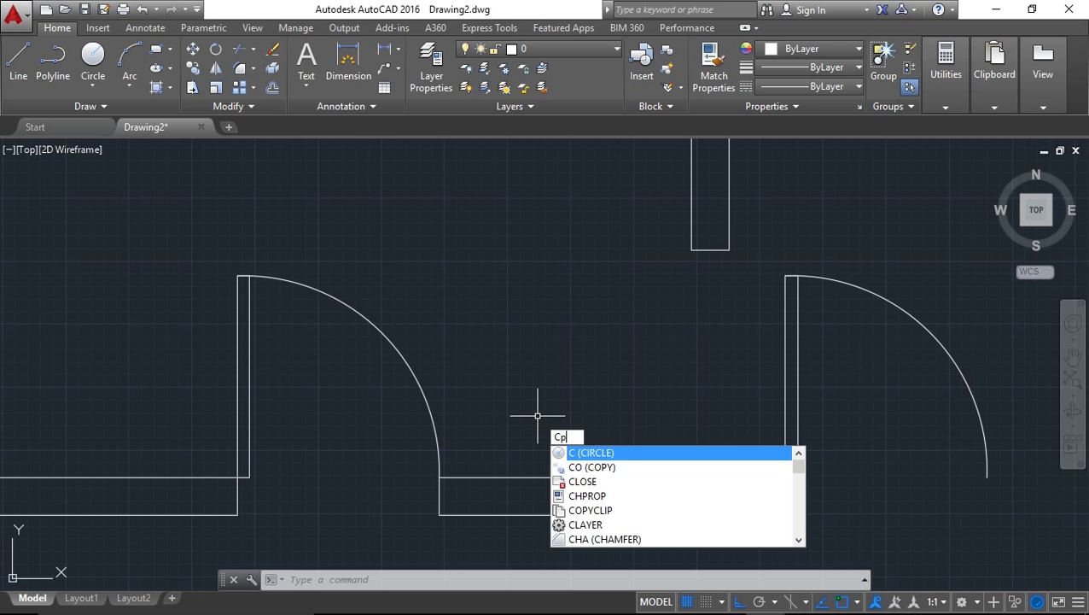
key("Return")
left_click(538, 416)
left_click(207, 279)
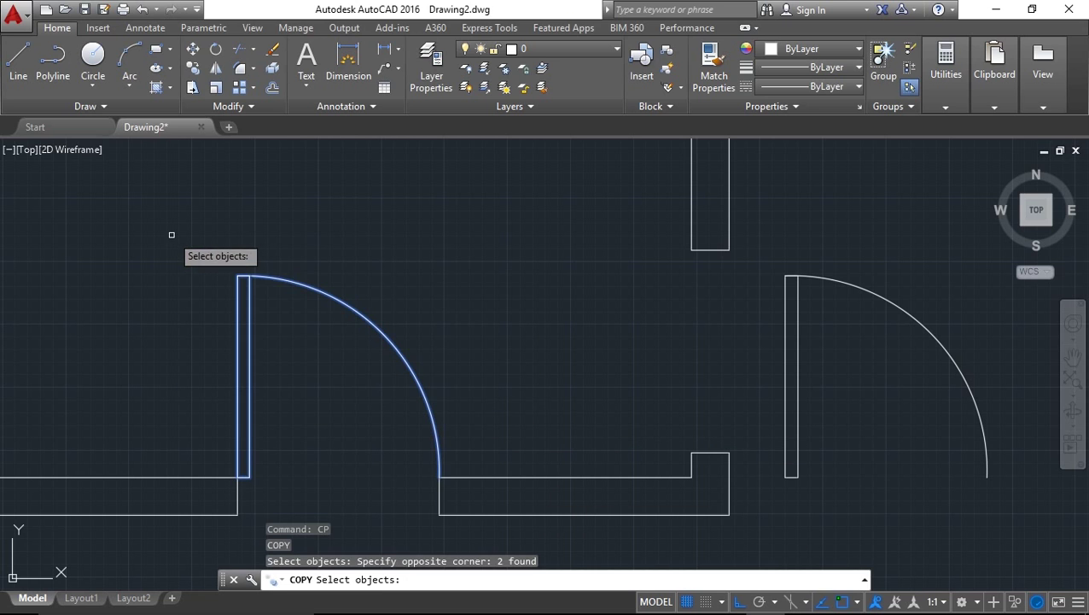
key("Return")
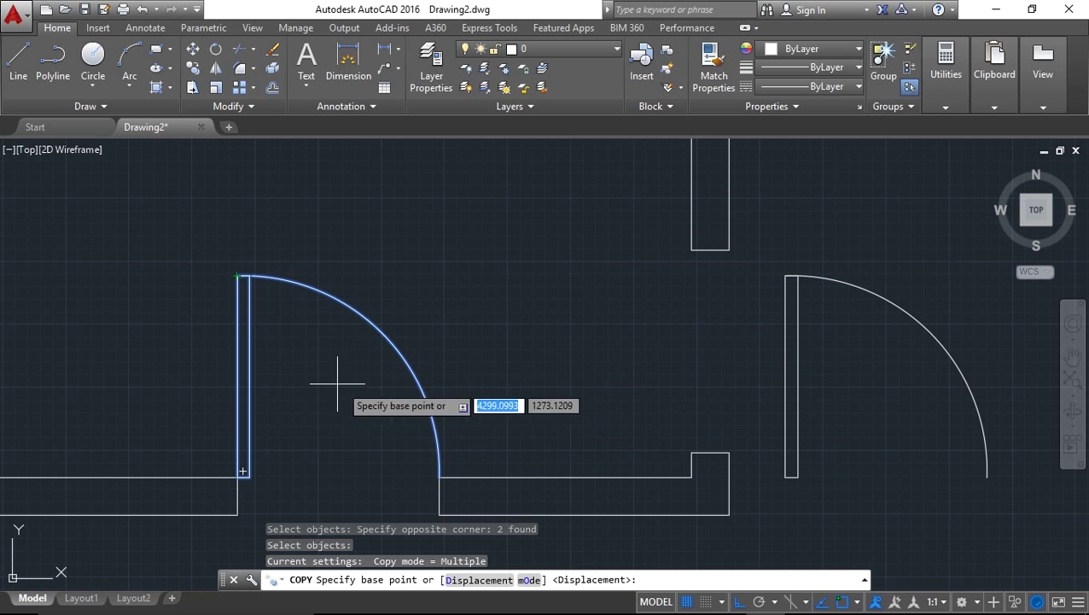
left_click(238, 475)
middle_click_drag(657, 425, 320, 425)
middle_click_drag(928, 458, 527, 439)
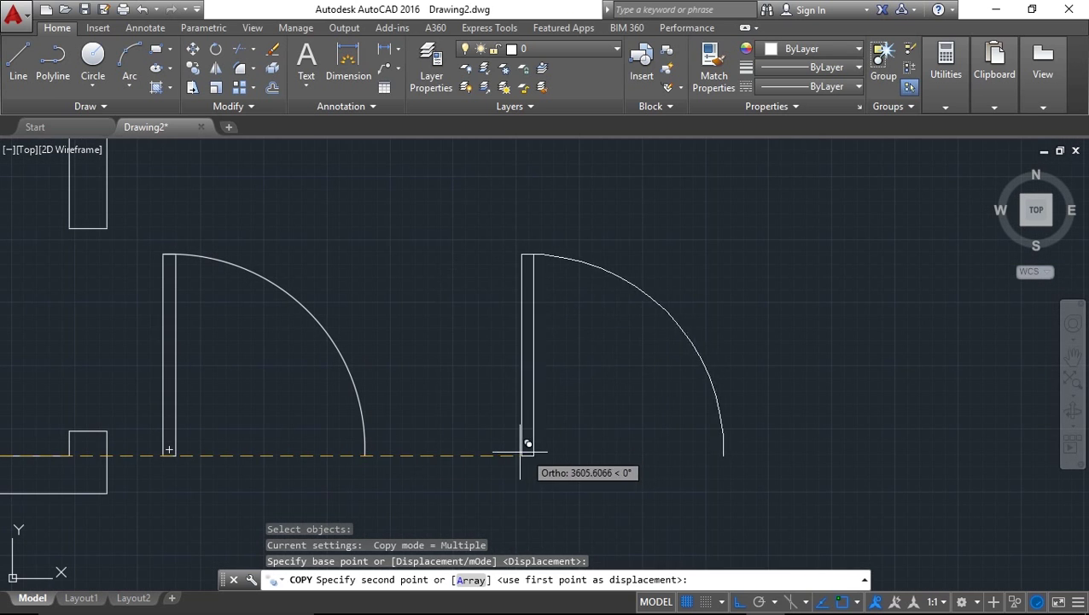
left_click(501, 451)
left_click(761, 450)
key("Escape")
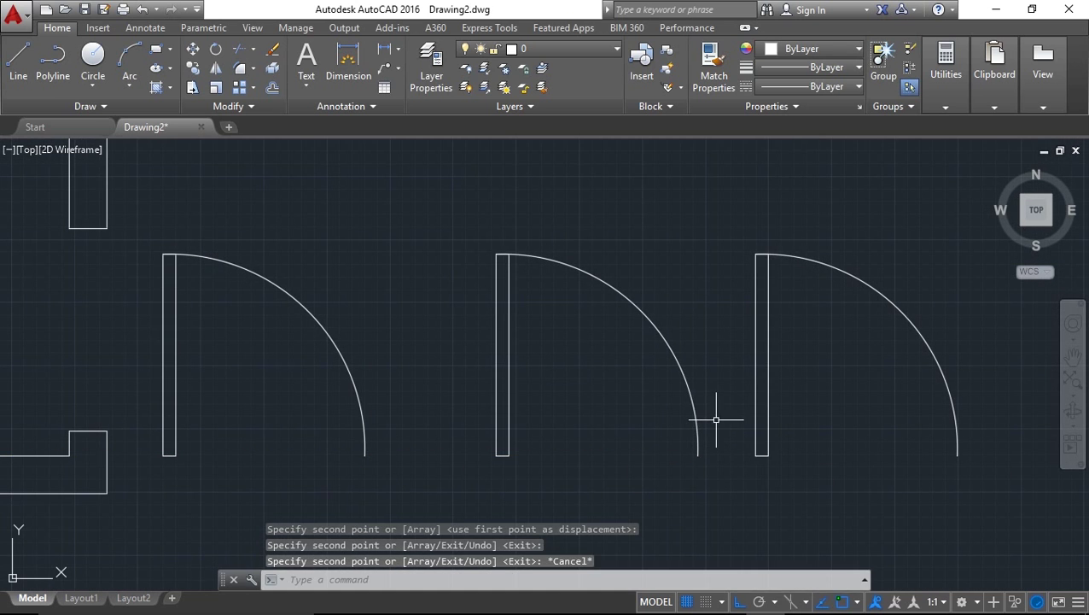
- Undo the last Copy operation, removing the two extra doors
key("ctrl+z")
key("ctrl+z")
middle_click_drag(371, 376, 584, 352)
scroll(584, 353, "up", 2)
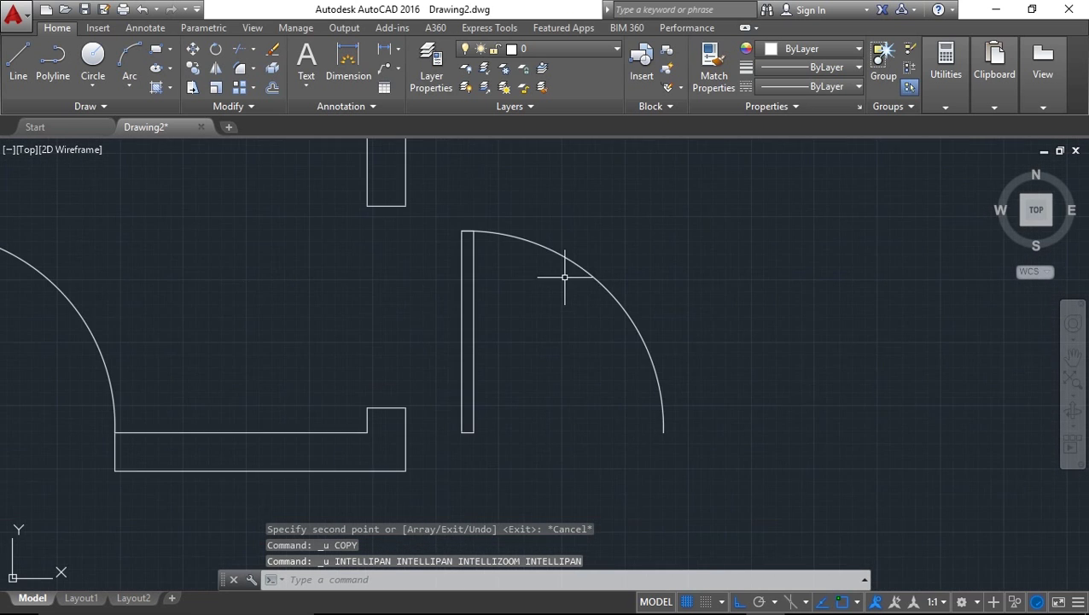
middle_click(448, 428)
middle_click(448, 427)
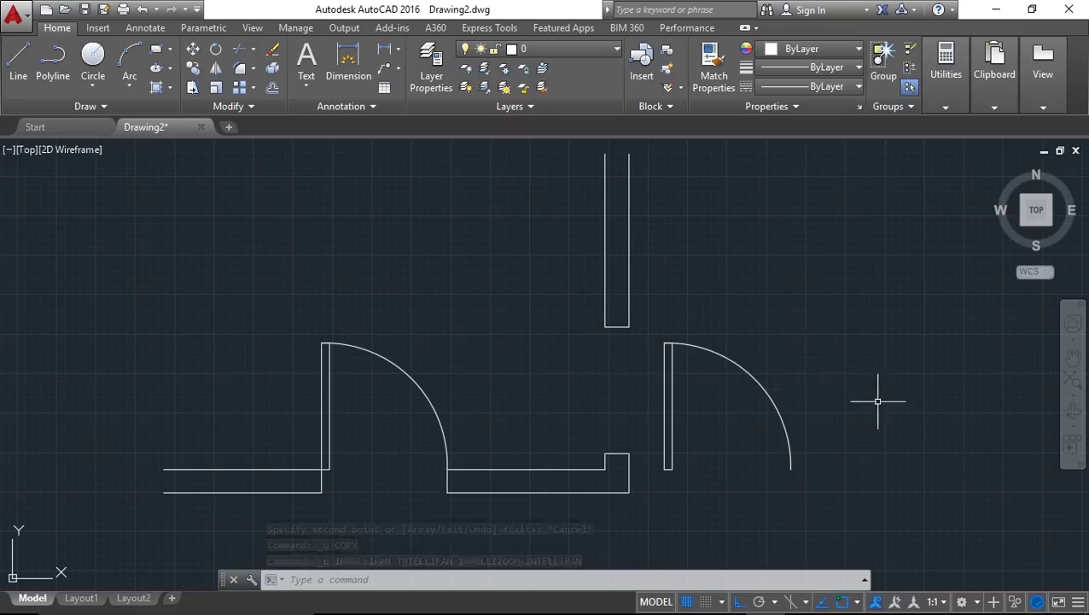
middle_click_drag(481, 428, 407, 413)
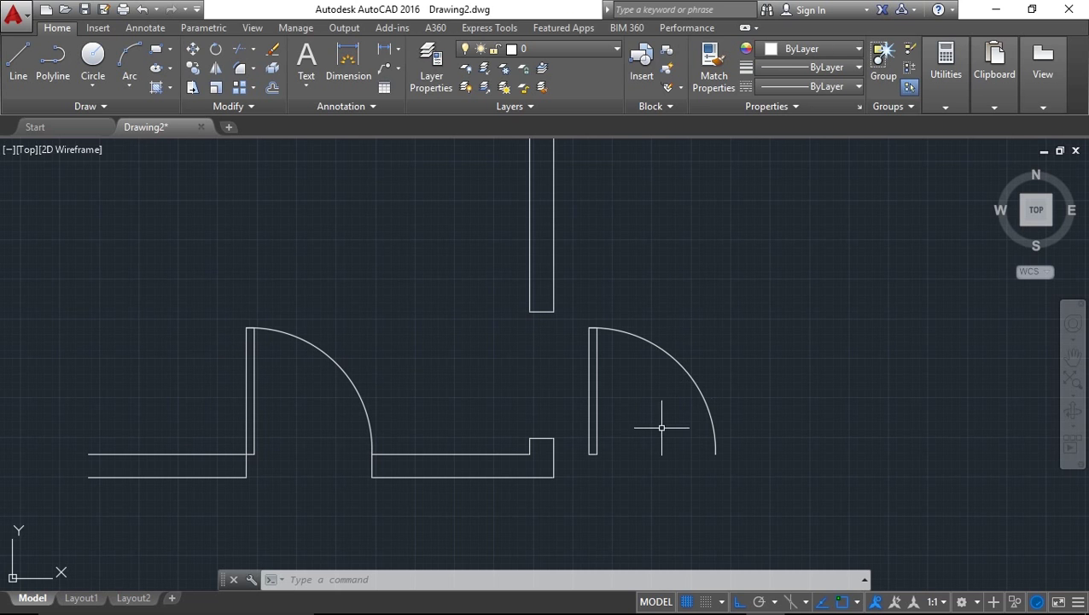
middle_click_drag(700, 349, 657, 339)
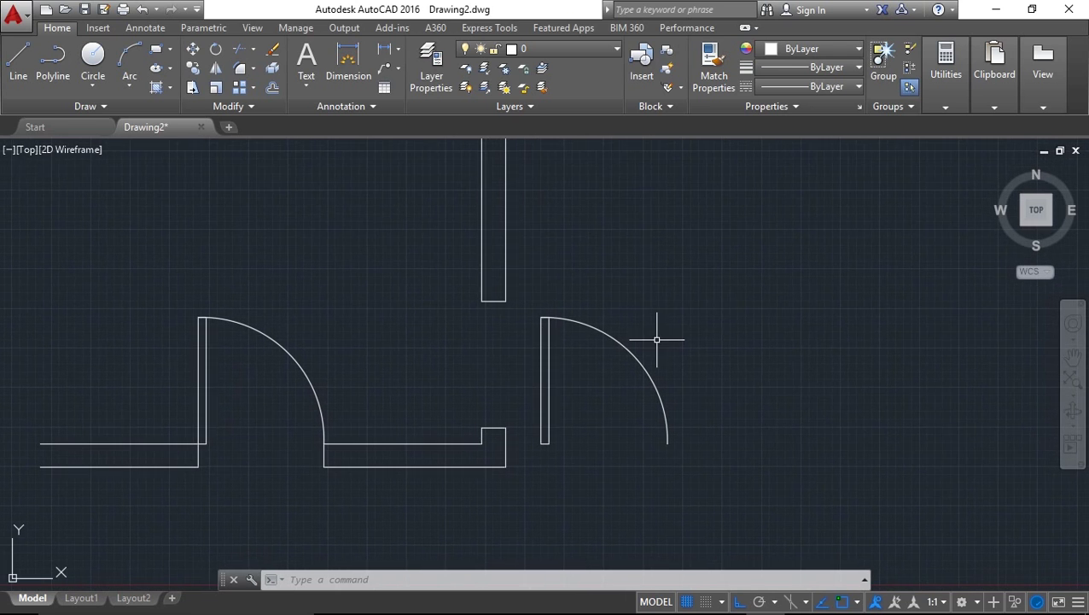
scroll(705, 392, "up", 4)
scroll(693, 402, "down", 2)
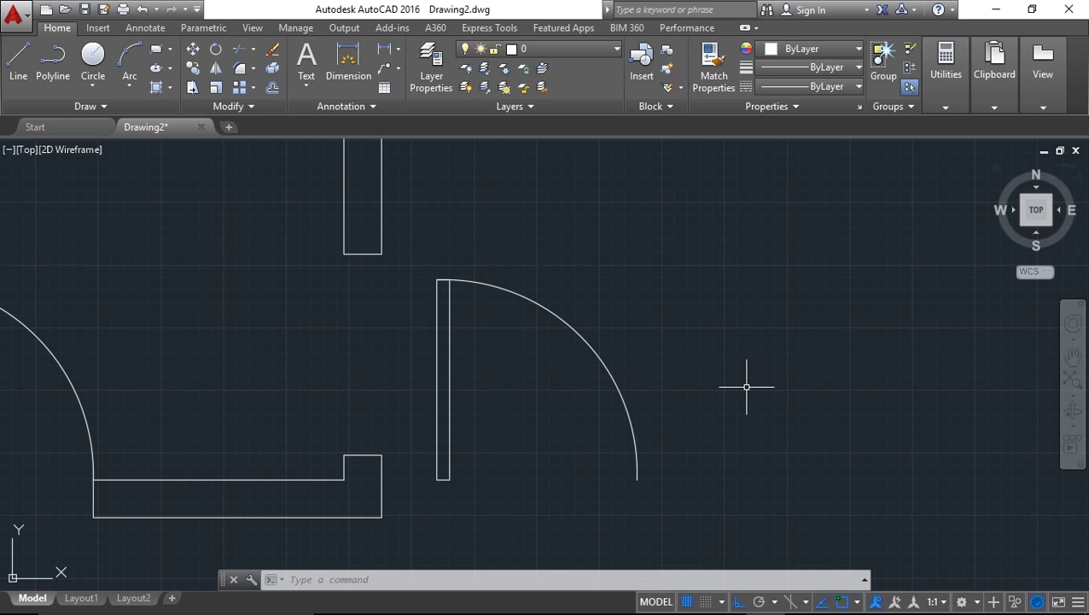
mouse_move(749, 386)
middle_mouse_down()
mouse_move(751, 347)
mouse_move(782, 372)
middle_mouse_up()
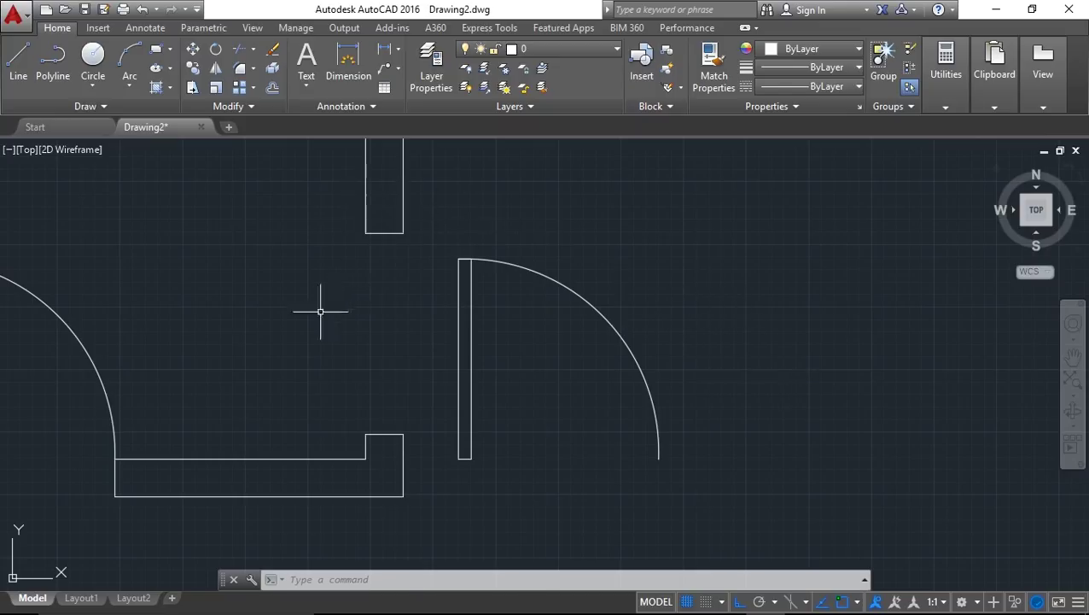
middle_click_drag(327, 309, 301, 316)
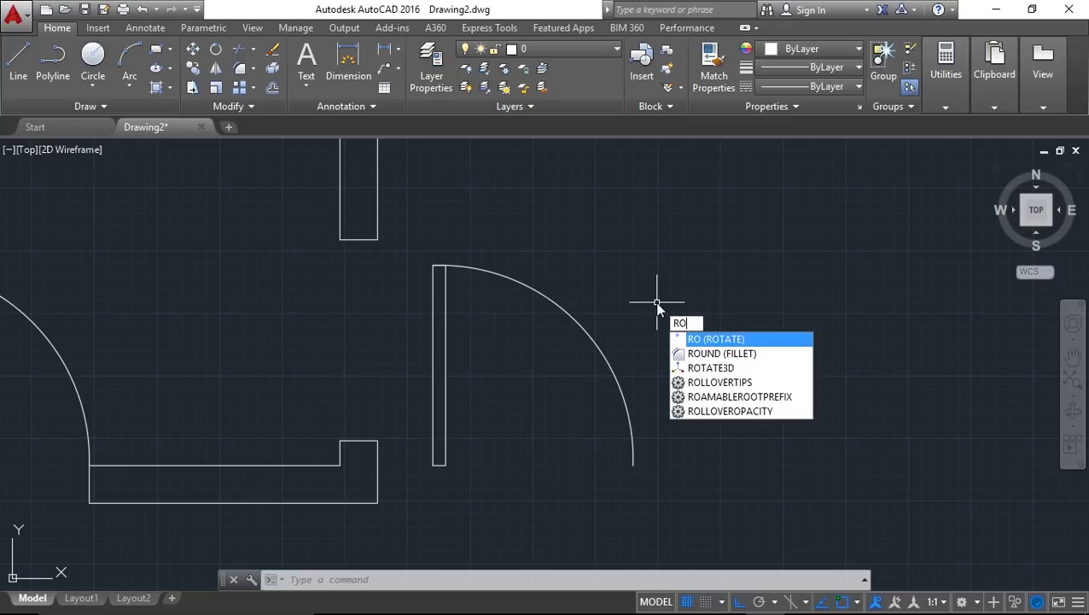
- Rotate the door copy's leaf and arc by an entered angle of 270 degrees about the arc's lower endpoint, with Ortho turned off
key("Return")
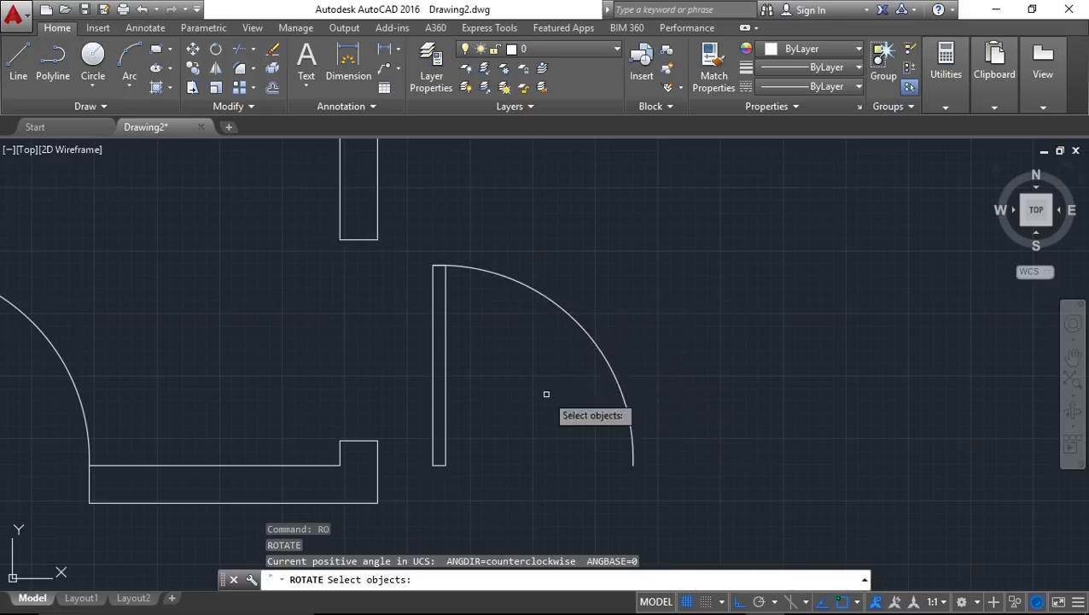
left_click(691, 443)
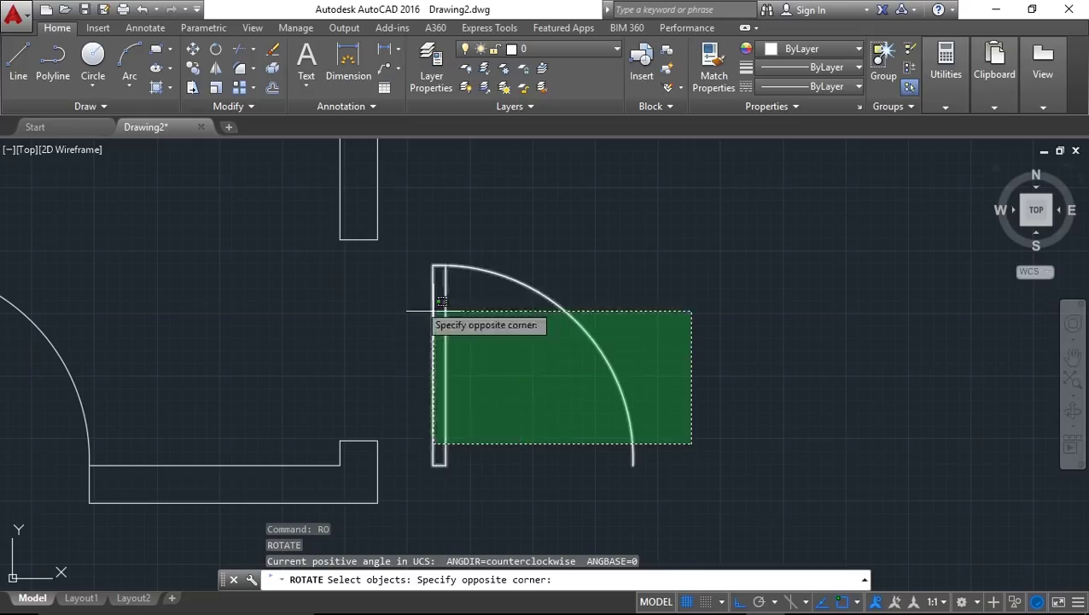
left_click(409, 246)
key("Return")
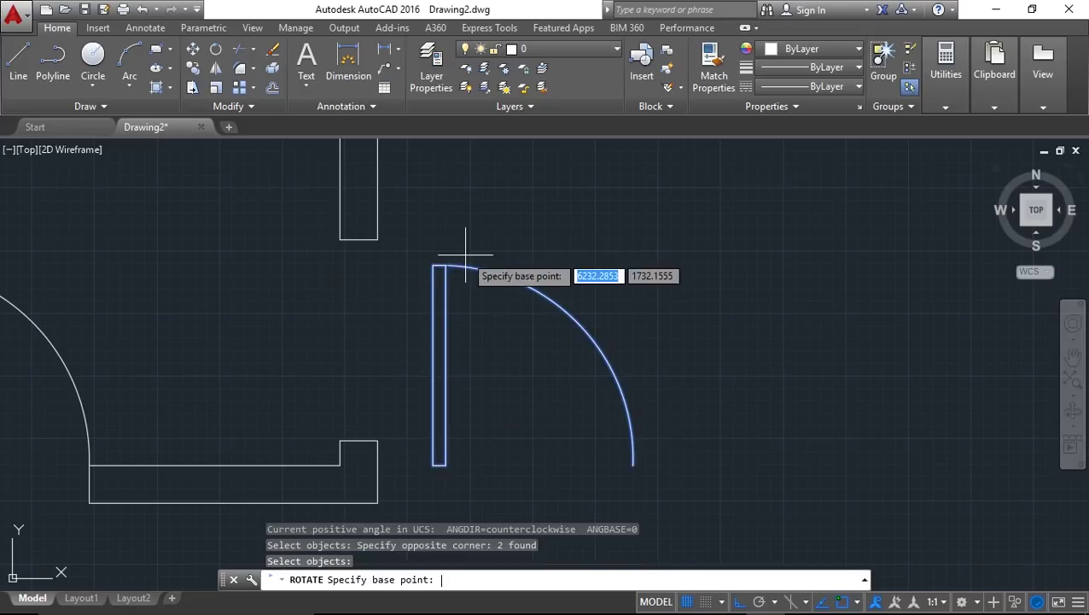
left_click(632, 465)
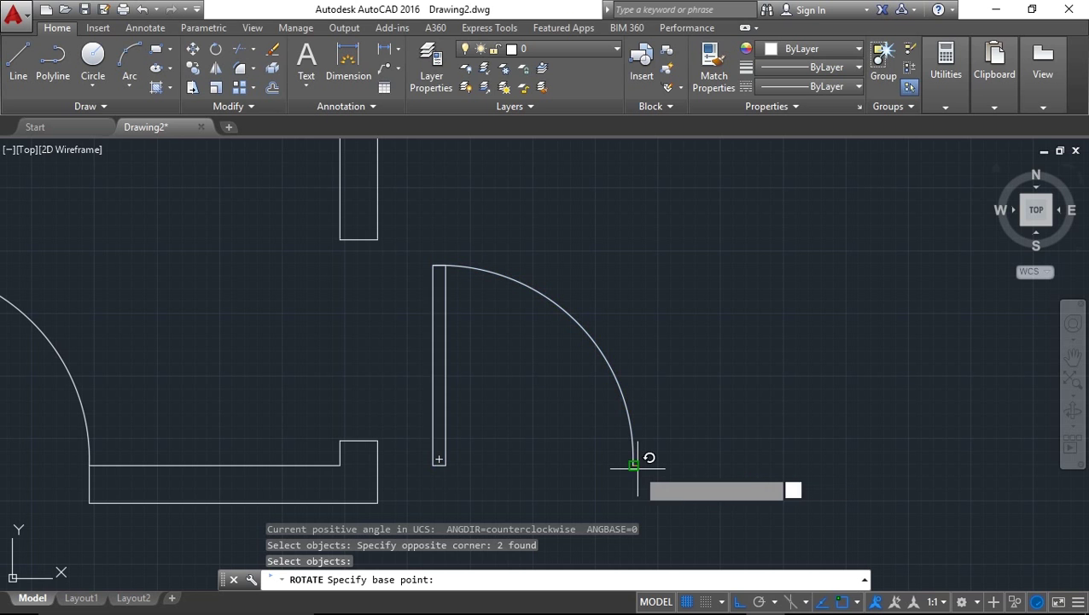
middle_click_drag(657, 509, 647, 448)
scroll(574, 395, "down", 5)
scroll(563, 393, "up", 3)
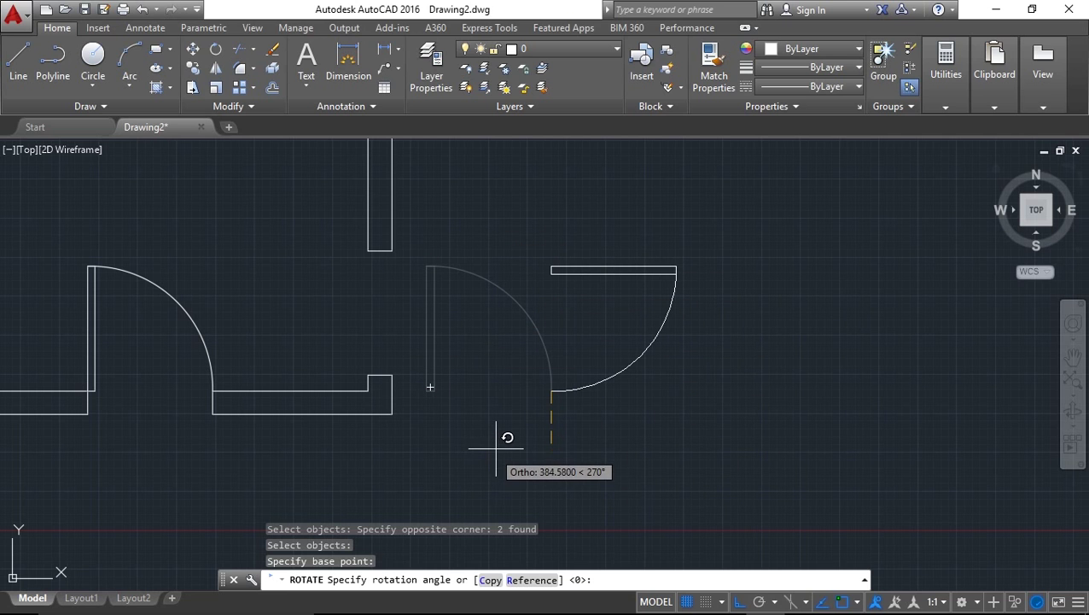
key("F8")
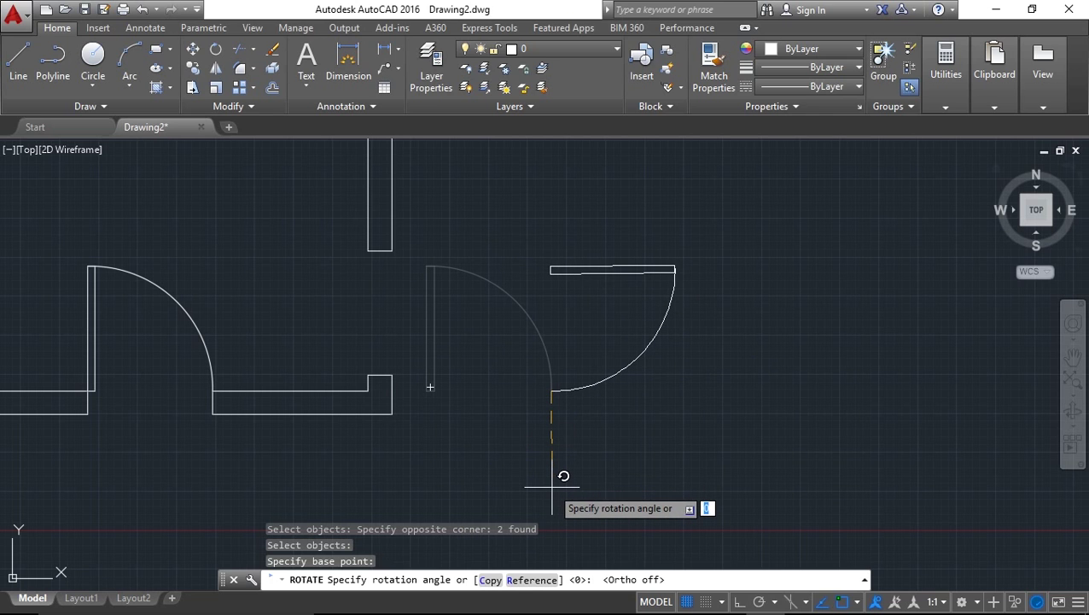
key("F8")
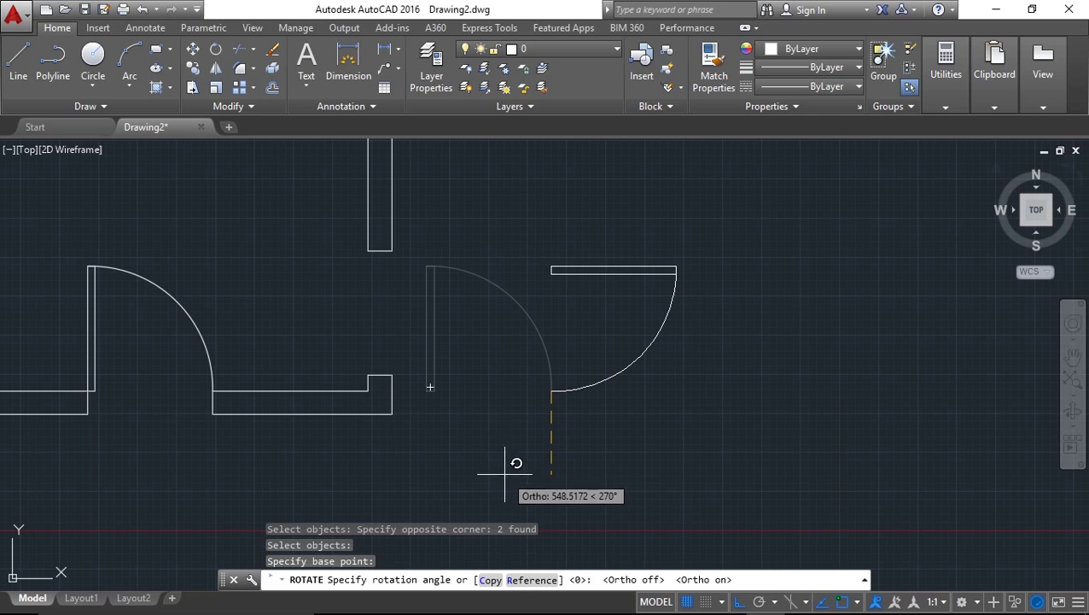
key("F8")
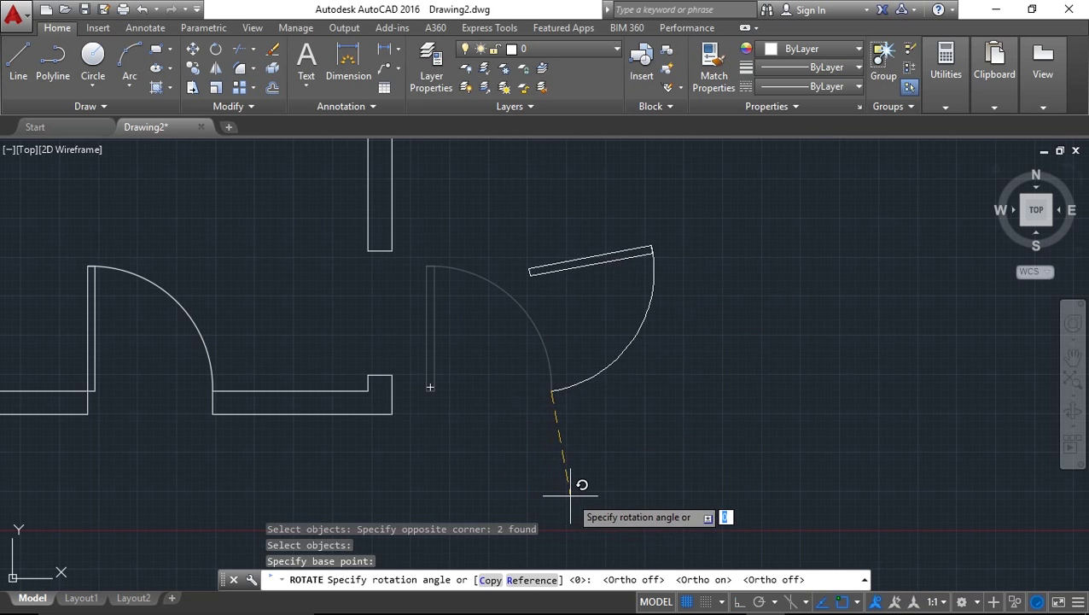
type("270")
key("Return")
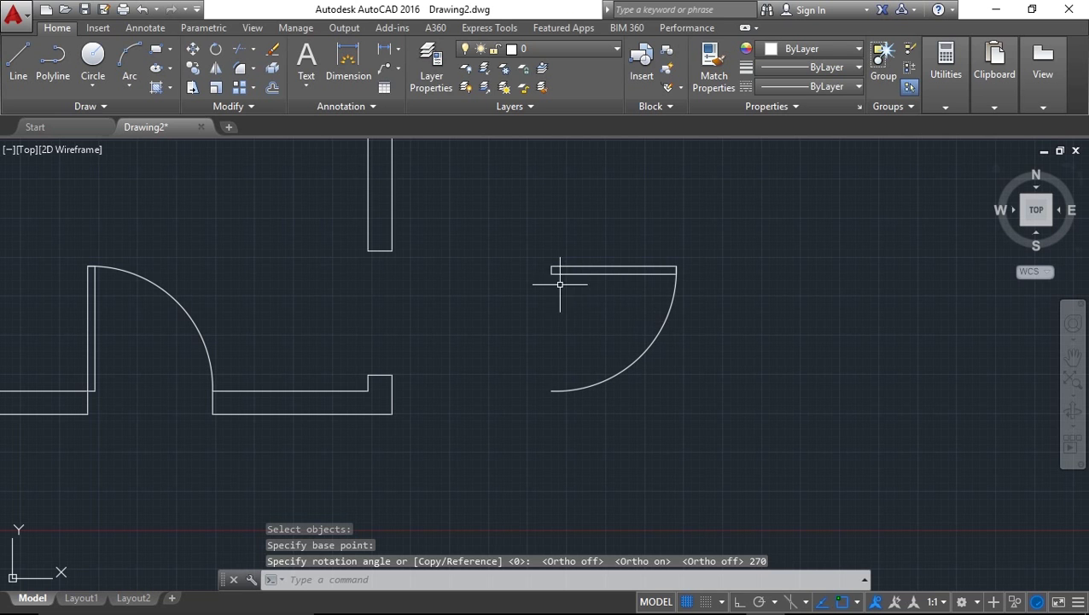
- Undo the 270-degree rotation of the door copy
middle_click_drag(583, 267, 541, 298)
middle_click_drag(454, 356, 595, 338)
middle_click_drag(680, 268, 602, 284)
scroll(619, 346, "up", 2)
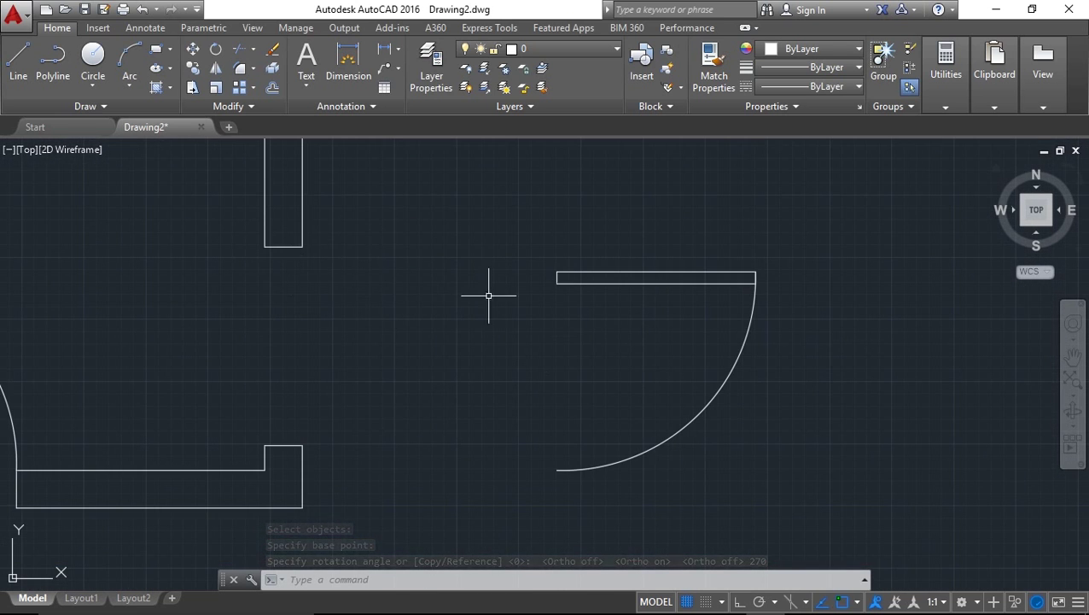
scroll(650, 338, "down", 2)
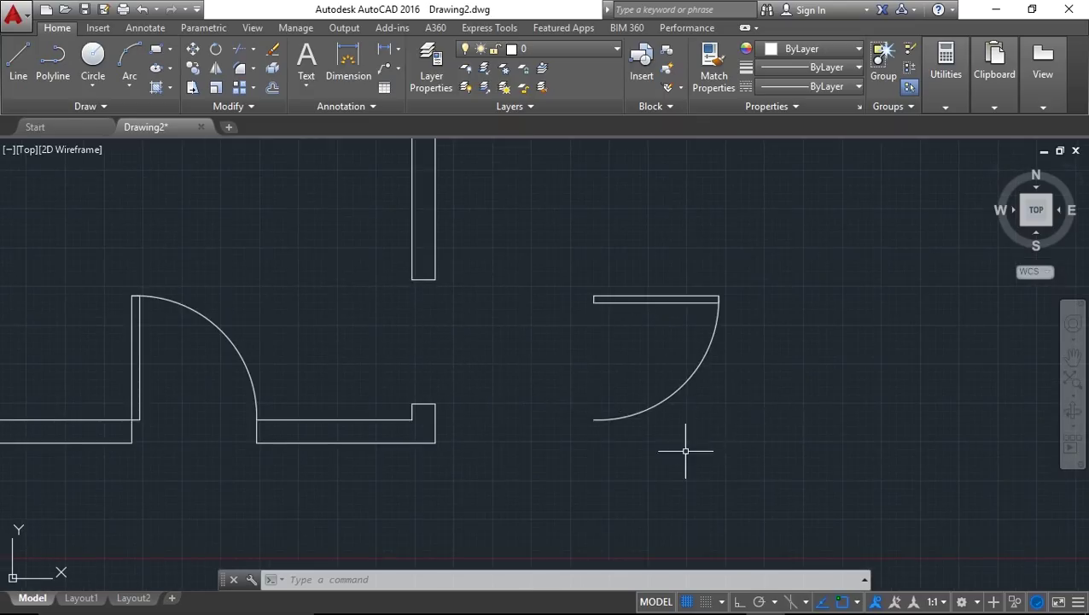
key("ctrl+z")
key("ctrl+z")
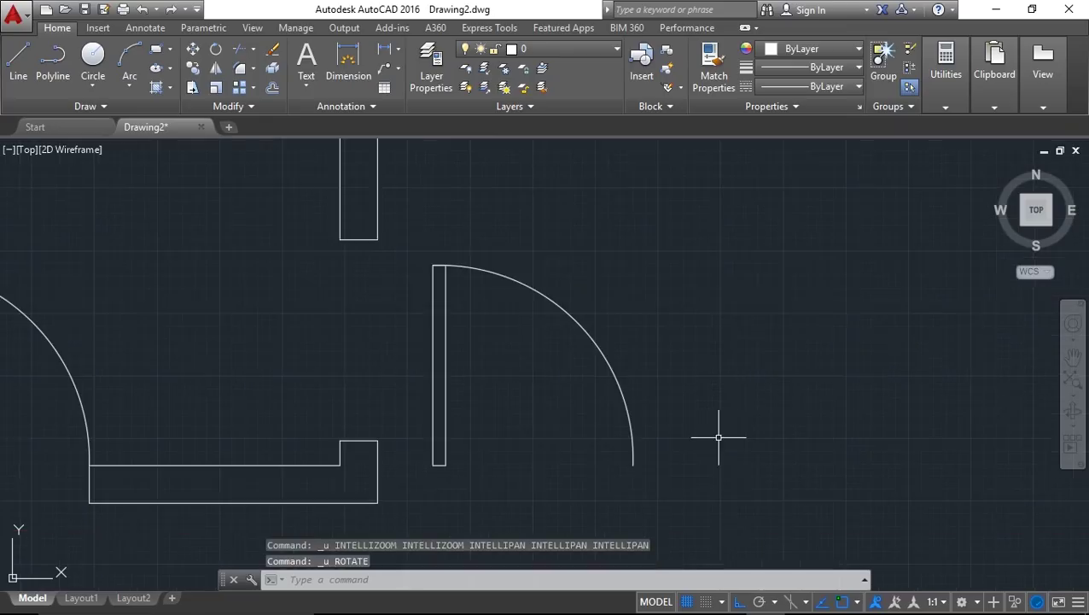
- Rotate the door copy about the arc's lower endpoint with Ortho on, picking the angle straight down so the leaf lies horizontally
left_click(700, 443)
left_click(402, 254)
type("r")
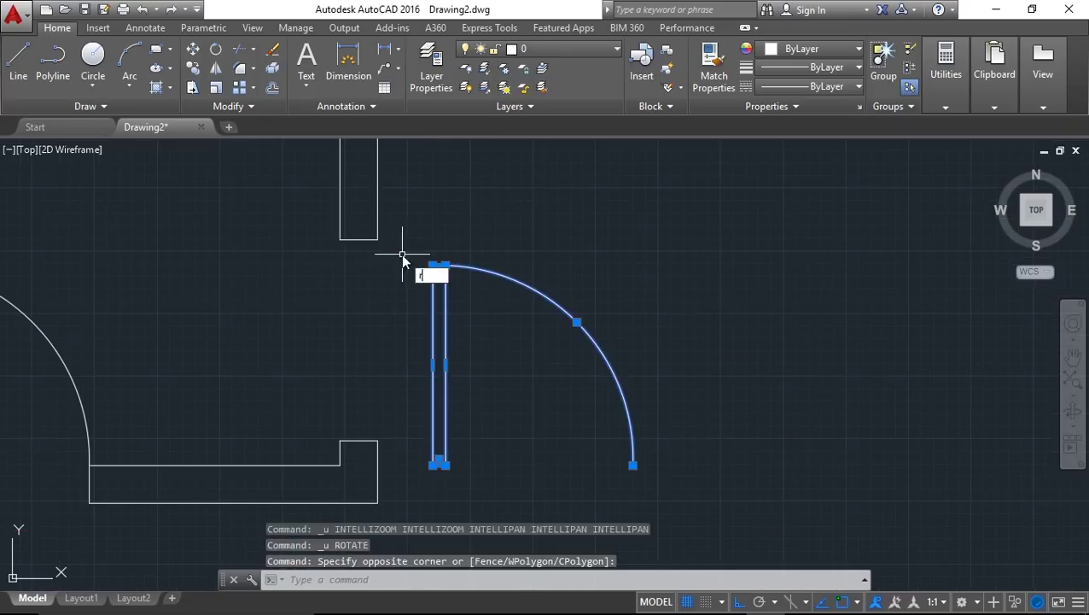
type("o")
key("Return")
left_click(633, 465)
middle_click_drag(555, 499, 555, 399)
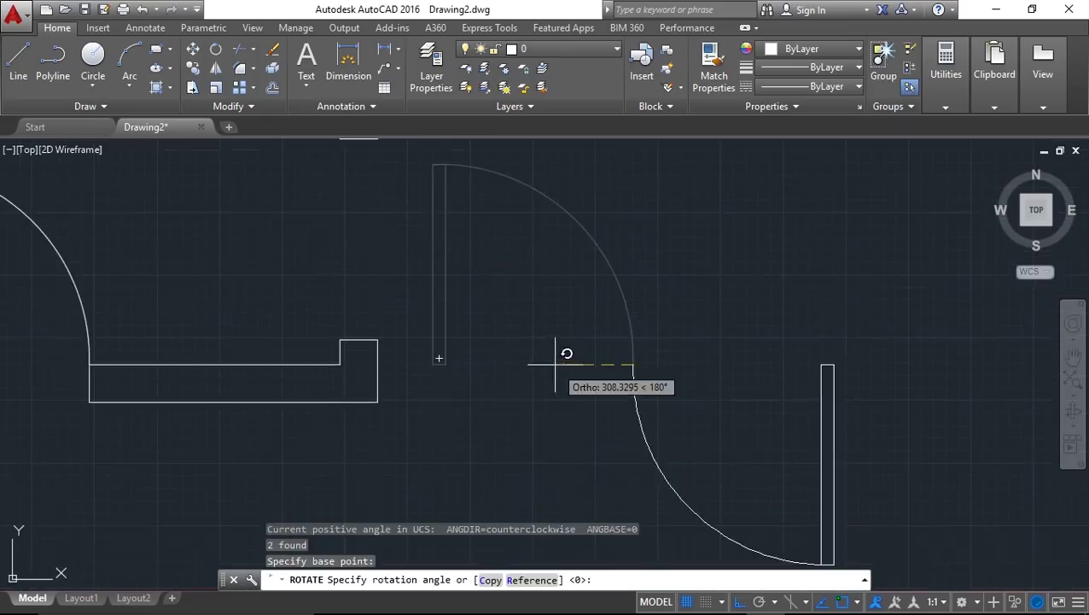
left_click(609, 435)
scroll(598, 394, "down", 4)
scroll(634, 348, "up", 2)
middle_click_drag(555, 359, 656, 332)
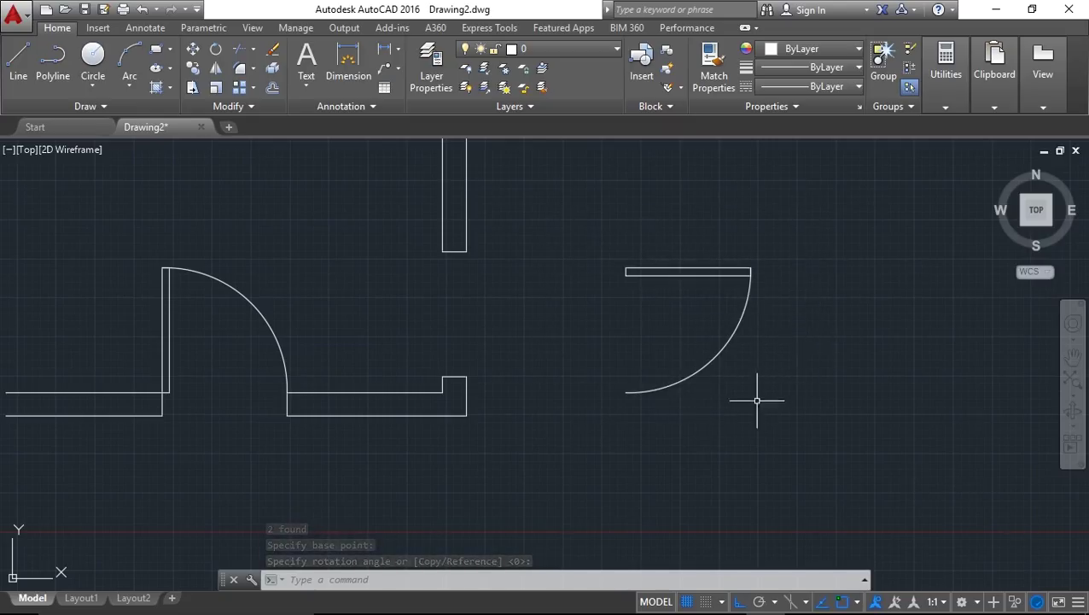
middle_click_drag(802, 359, 800, 367)
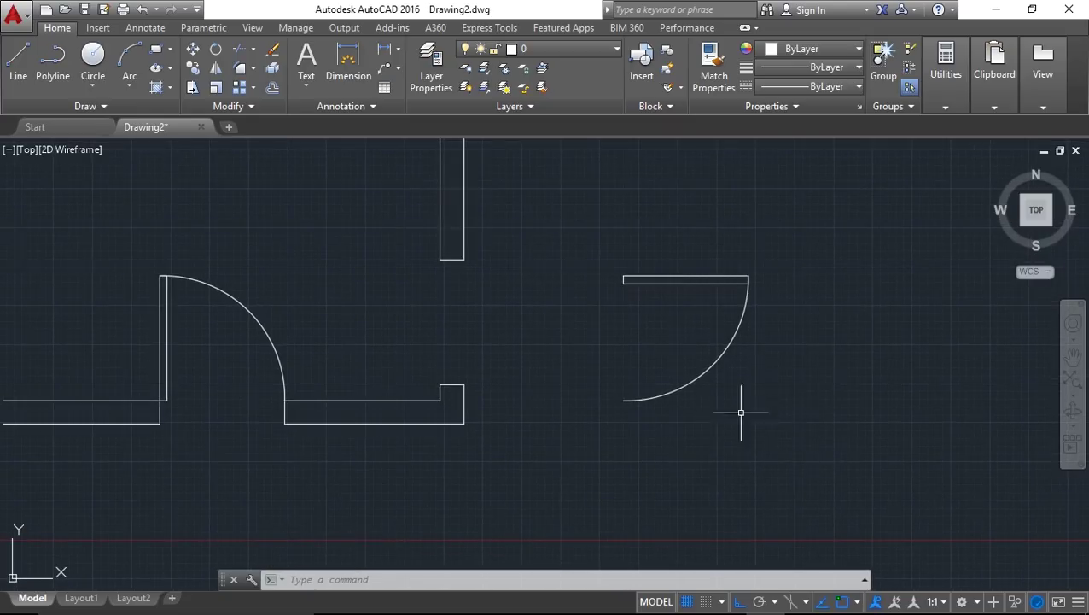
- Move the rotated door from its arc's lower-left endpoint to the upper-right corner of the short wall, fitting it into the vertical wall's opening
left_click(807, 443)
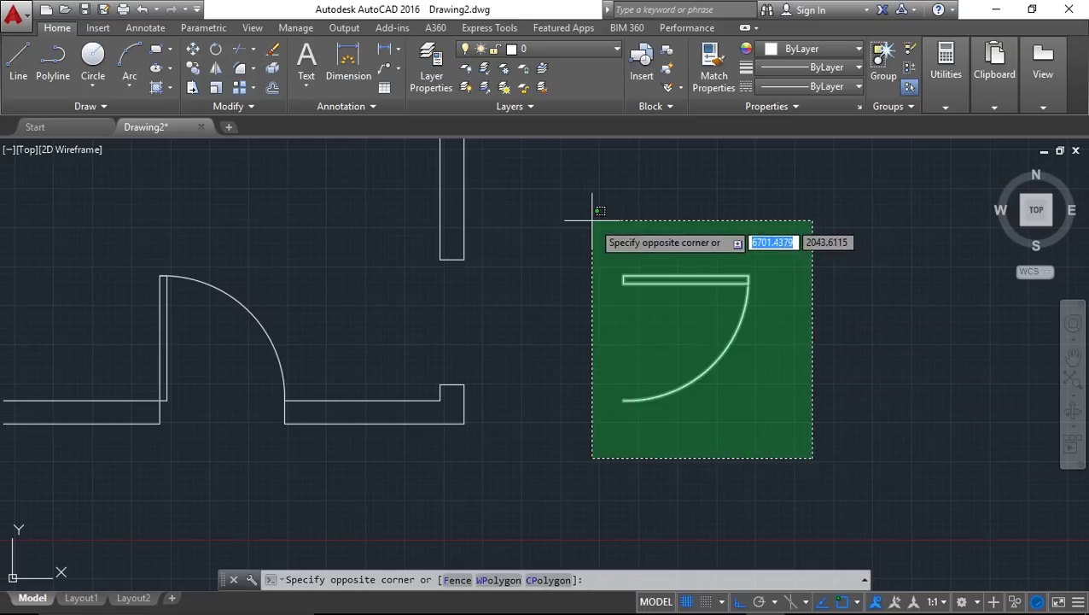
left_click(624, 265)
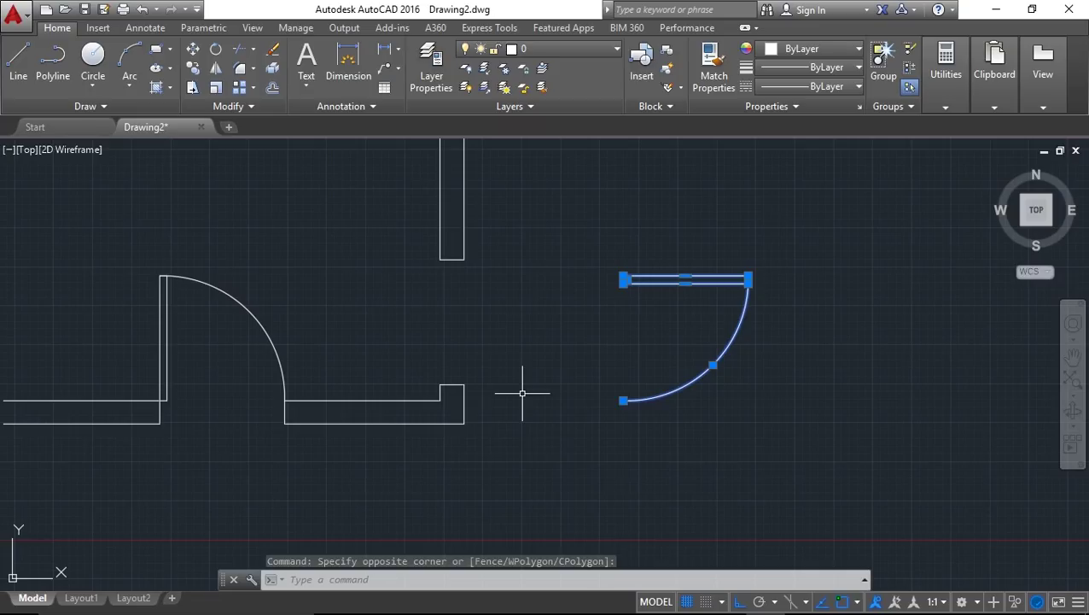
type("m")
key("Return")
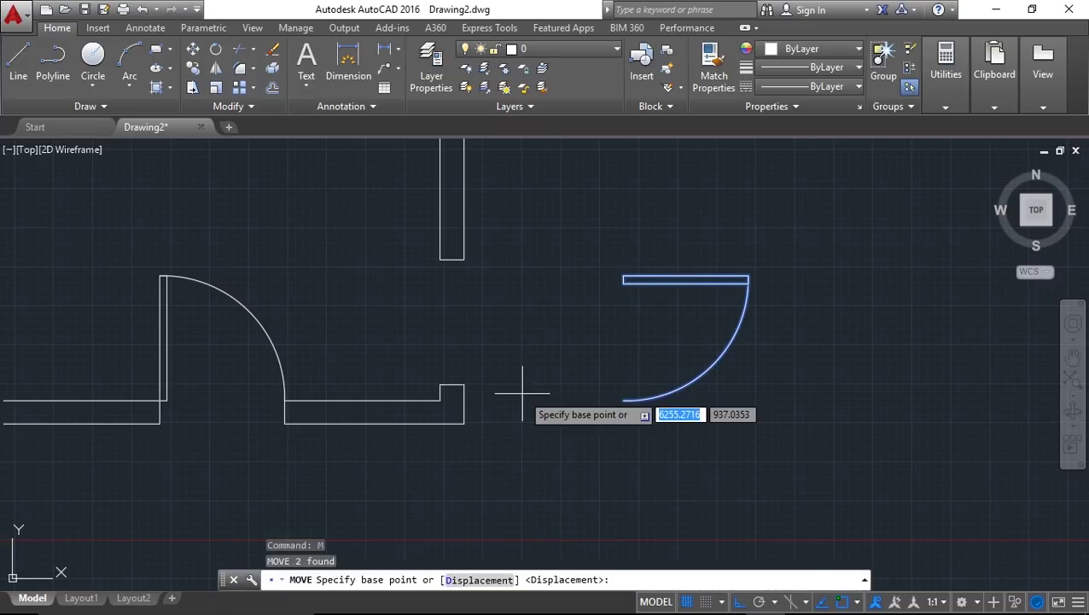
left_click(624, 401)
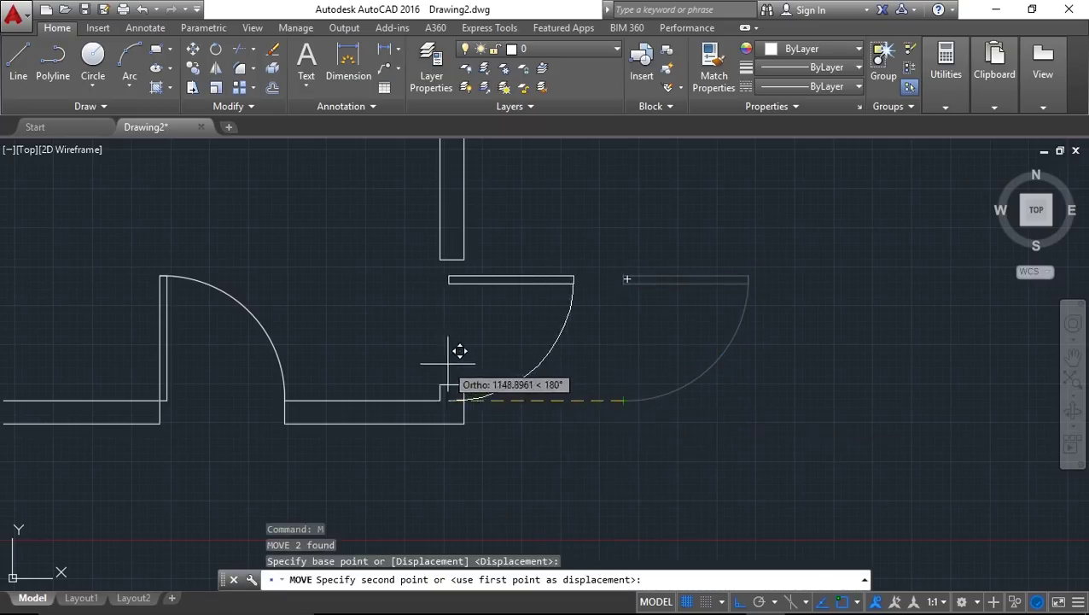
left_click(463, 386)
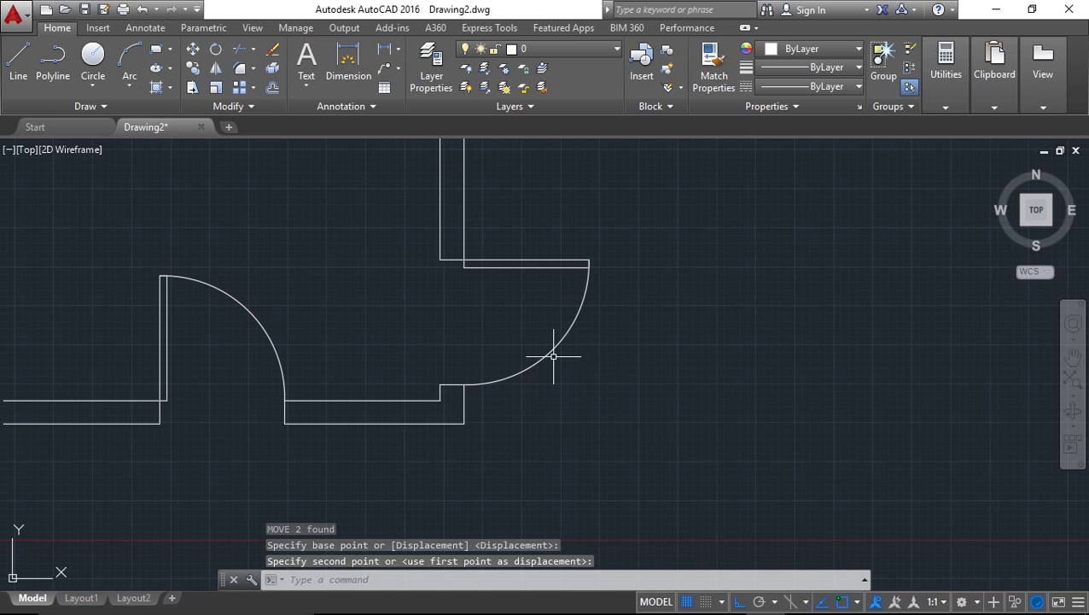
middle_click_drag(507, 353, 586, 369)
scroll(640, 358, "up", 1)
scroll(600, 323, "down", 3)
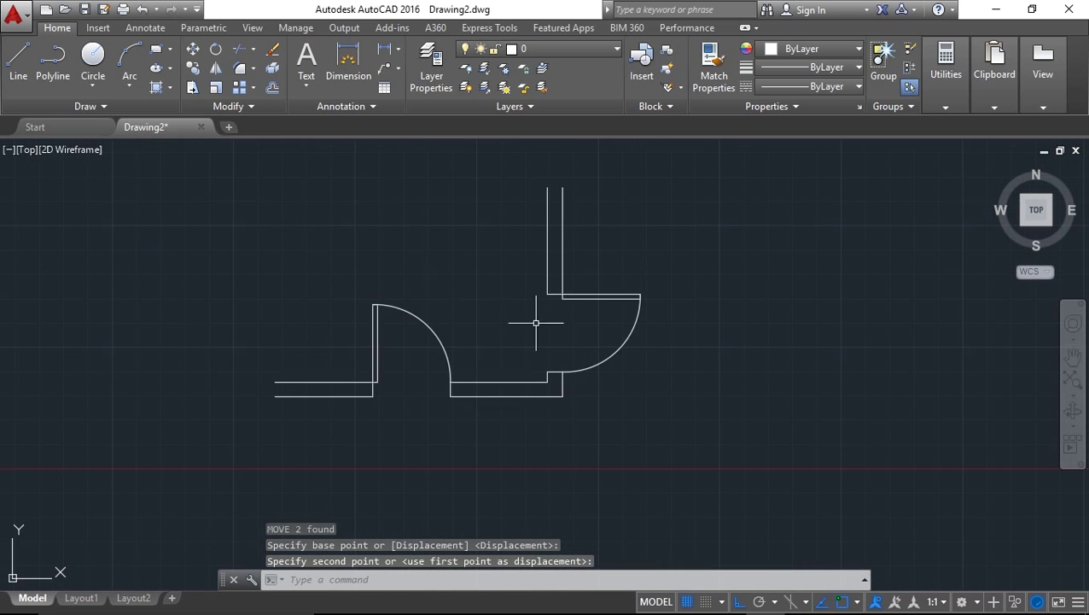
- Rotate the door in the vertical wall's opening 180 degrees about its arc's lower endpoint, with Ortho on
scroll(564, 323, "up", 1)
scroll(623, 342, "down", 1)
scroll(627, 321, "up", 4)
scroll(564, 324, "down", 2)
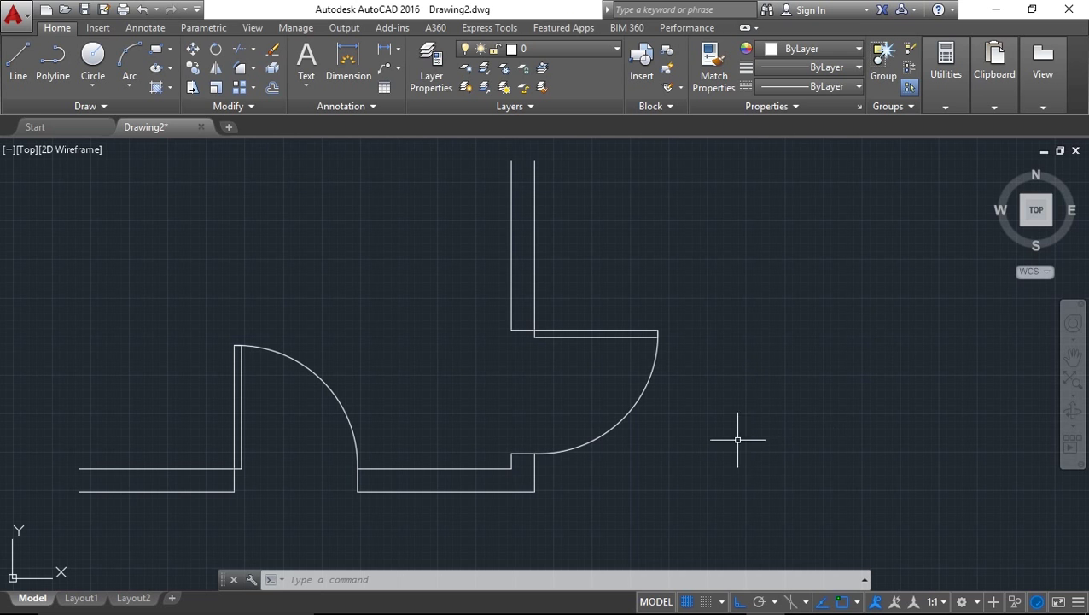
mouse_move(533, 400)
middle_mouse_down()
mouse_move(582, 396)
mouse_move(530, 462)
middle_mouse_up()
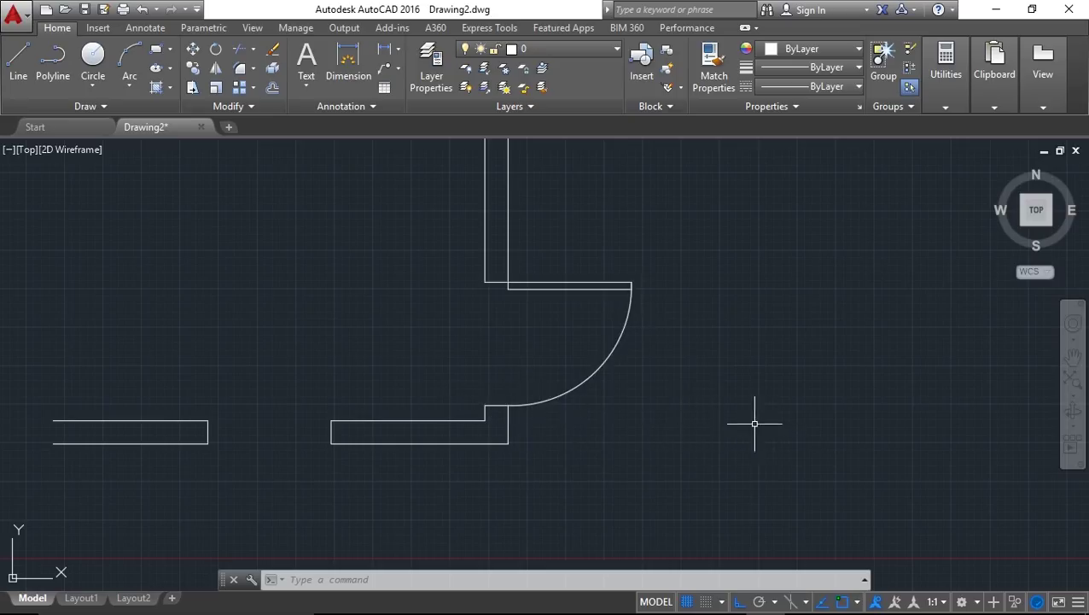
left_click(692, 406)
left_click(576, 195)
type("ro")
key("Return")
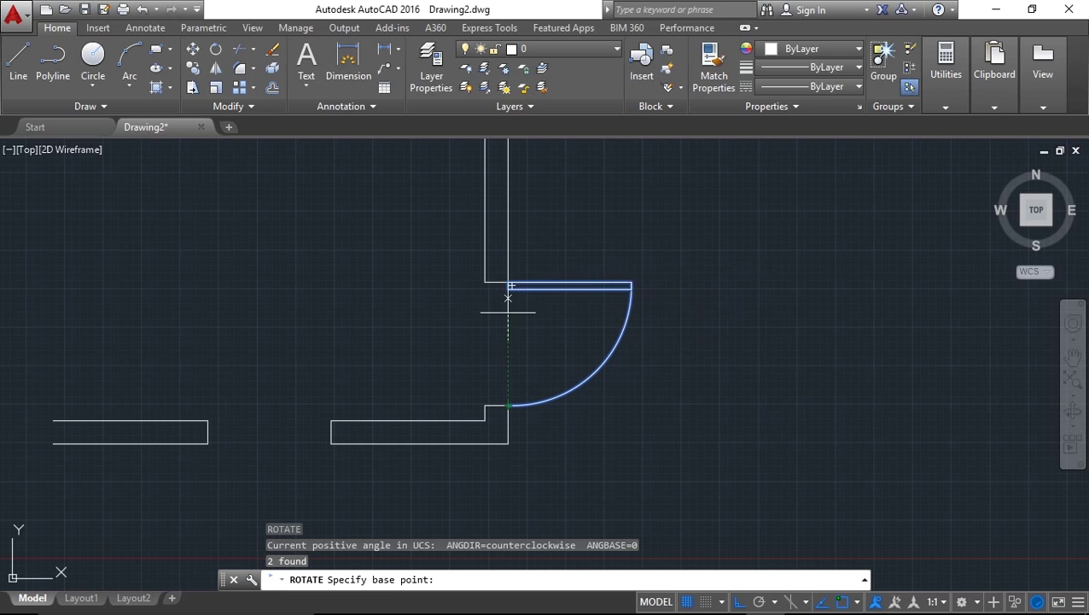
left_click(507, 406)
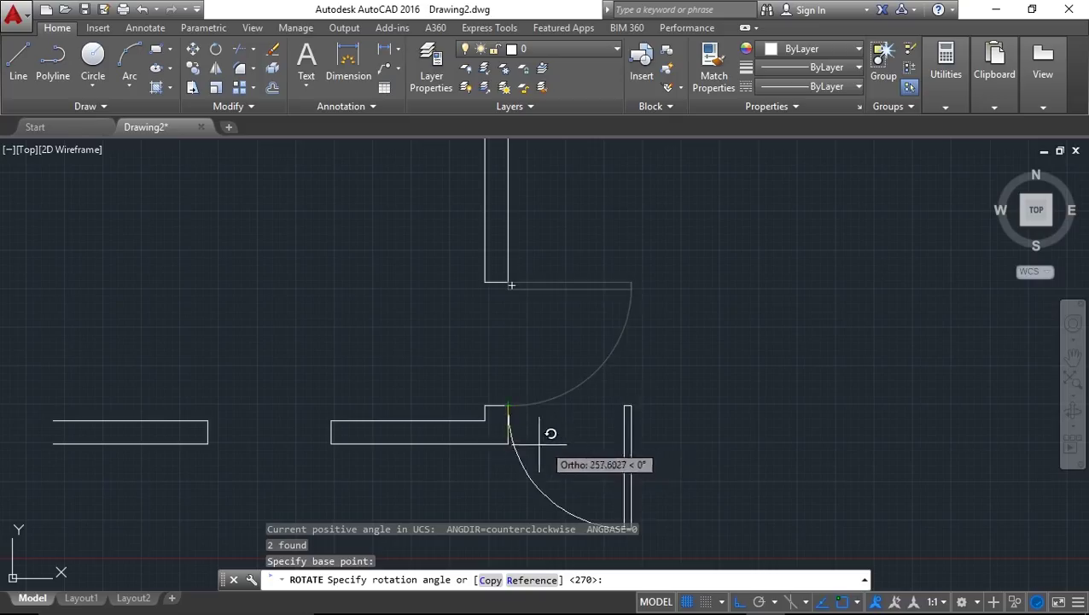
left_click(383, 395)
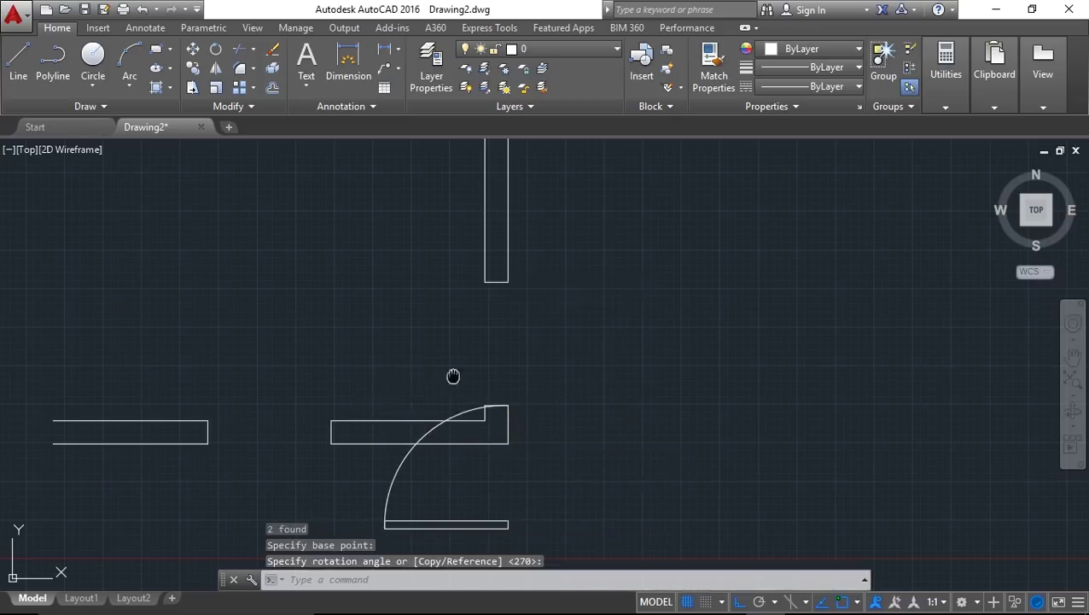
- Move the rotated door from its arc's upper-right endpoint to the lower-left corner of the upper vertical wall
middle_click_drag(453, 525, 462, 496)
left_click(438, 511)
left_click(367, 457)
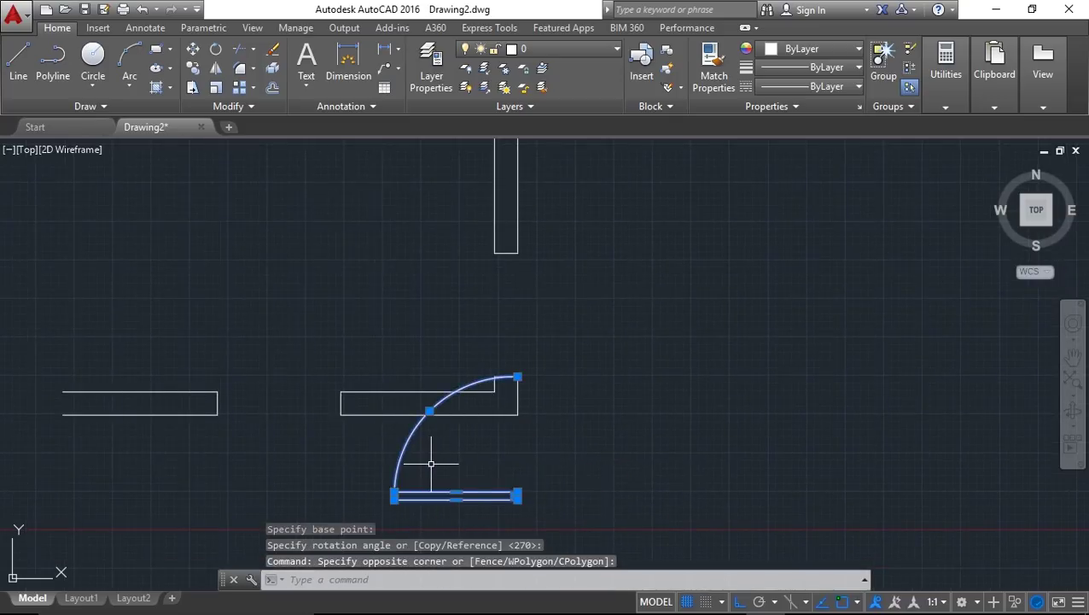
type("m")
key("Return")
left_click(516, 377)
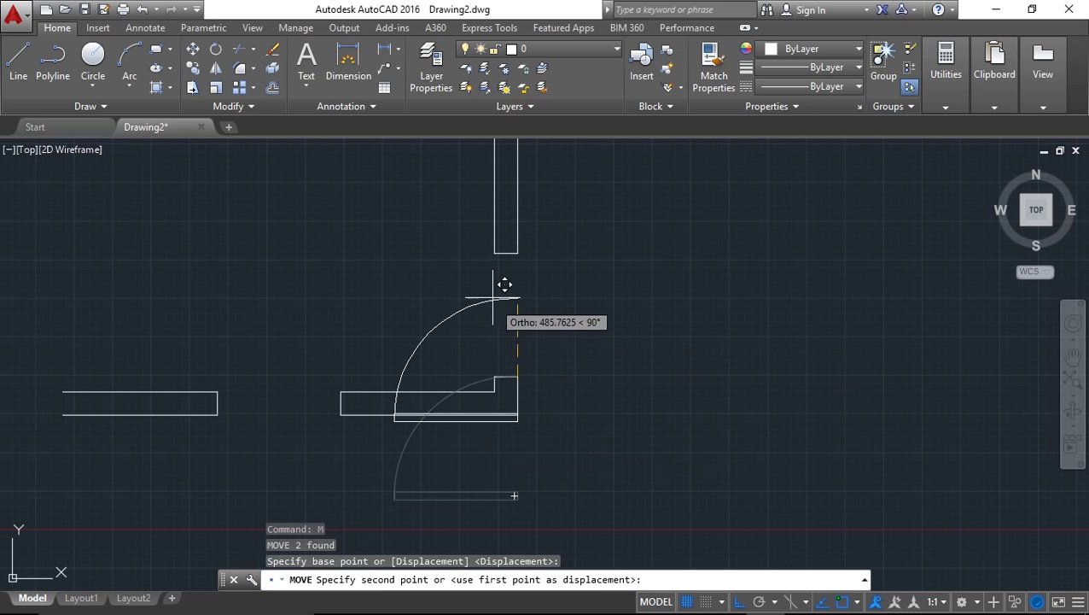
left_click(495, 252)
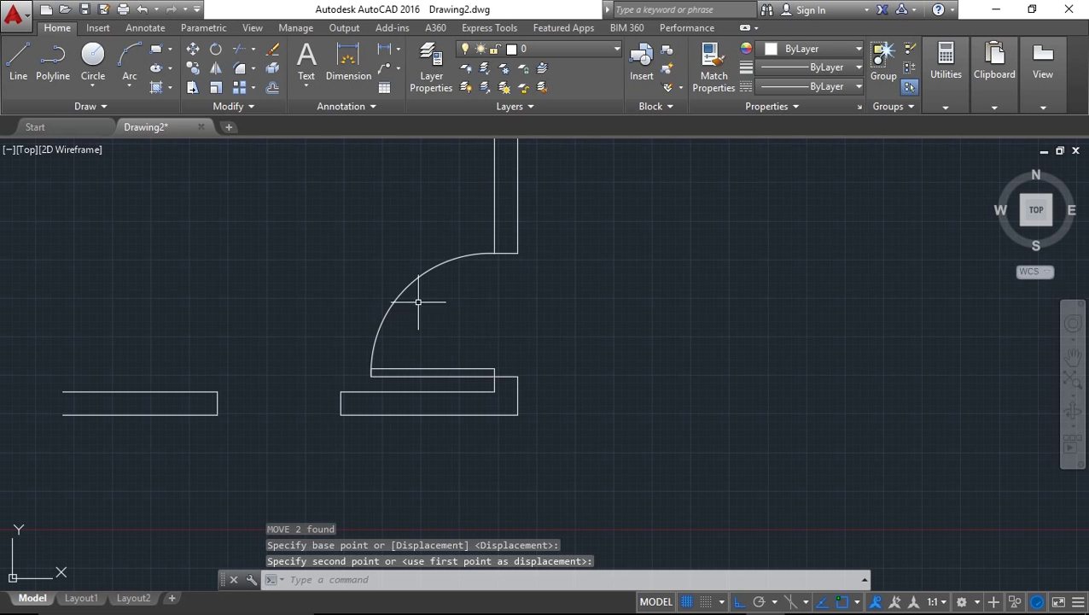
- Undo the door's last move and 180-degree rotation
mouse_move(394, 313)
middle_mouse_down()
mouse_move(372, 362)
mouse_move(453, 323)
mouse_move(473, 385)
middle_mouse_up()
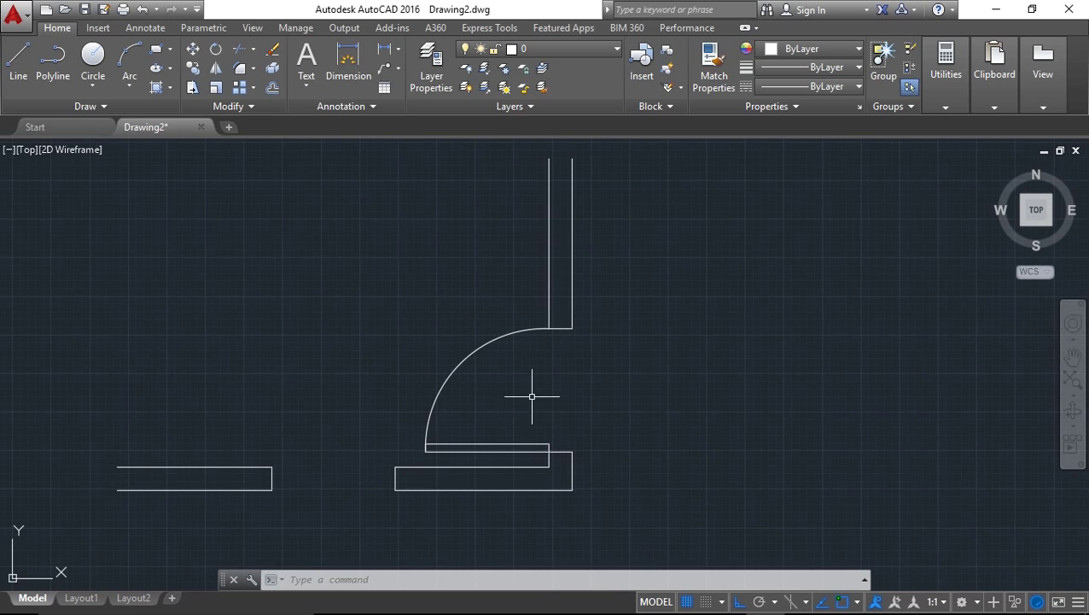
middle_click_drag(543, 405, 486, 388)
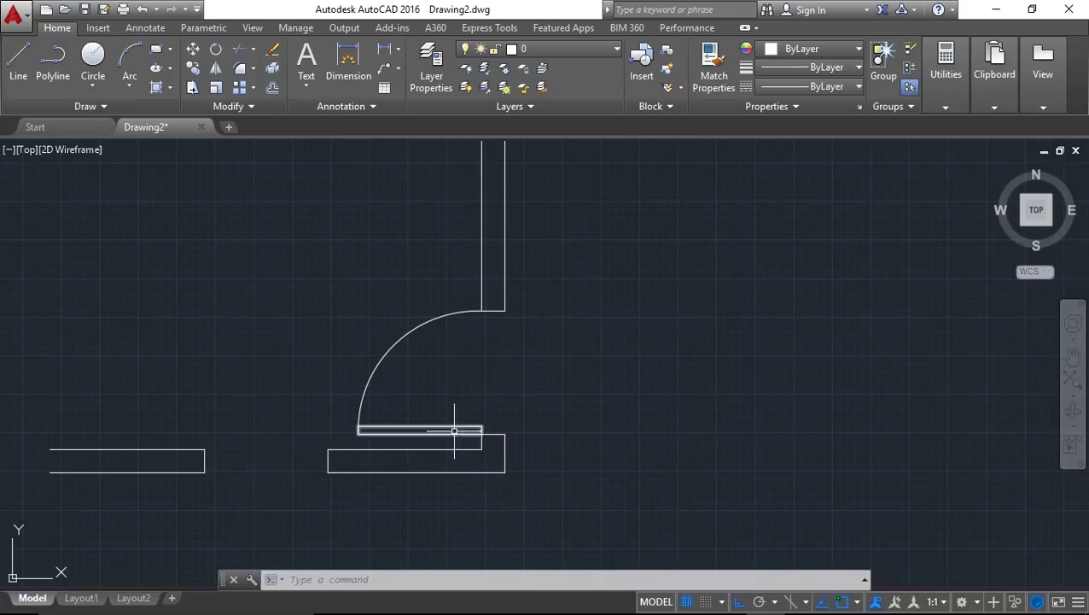
left_click(512, 431)
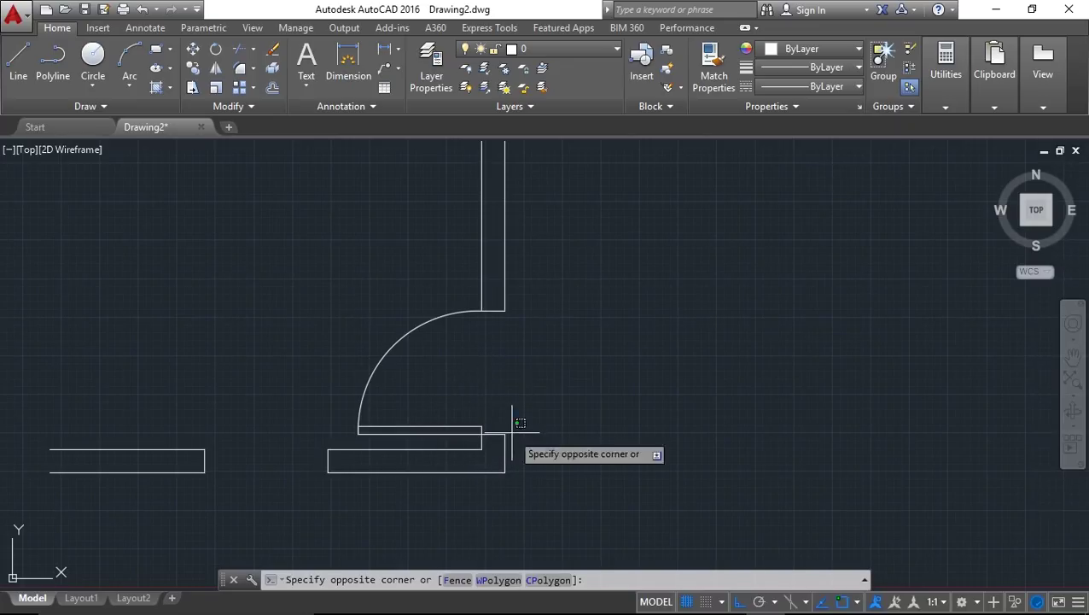
left_click(647, 437)
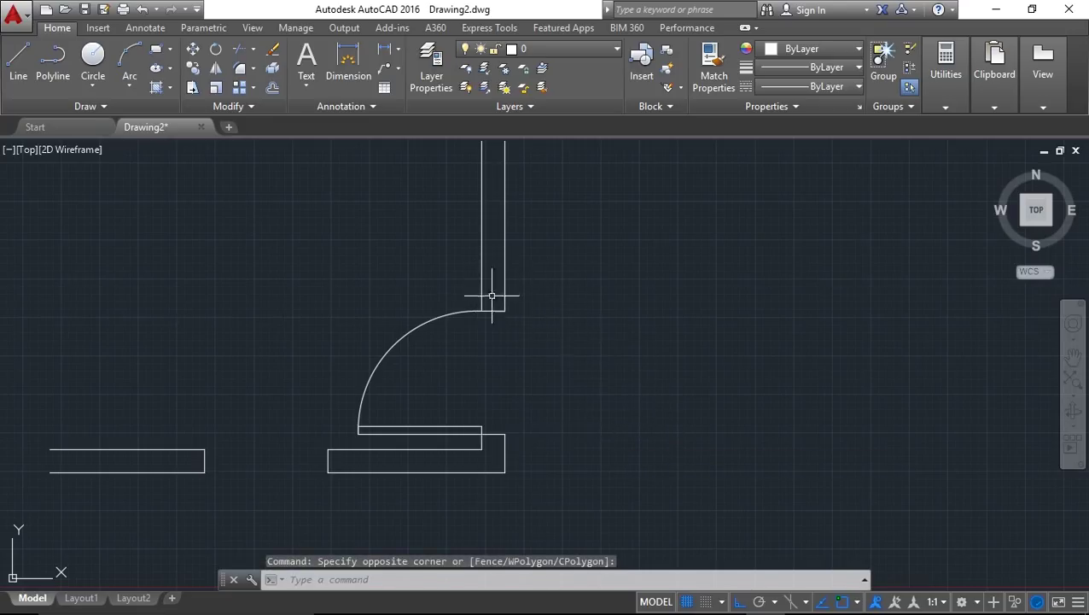
key("ctrl+z")
key("ctrl+z")
key("ctrl+z")
key("ctrl+z")
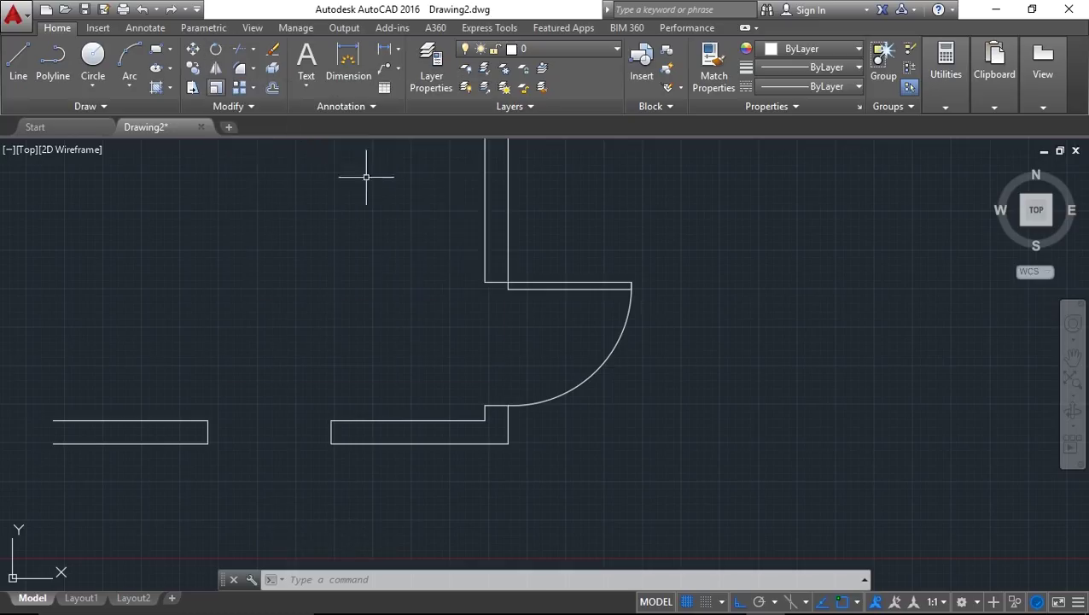
- Mirror the door's leaf and arc about a horizontal line through the arc's lower endpoint, erasing the source objects
type("mi")
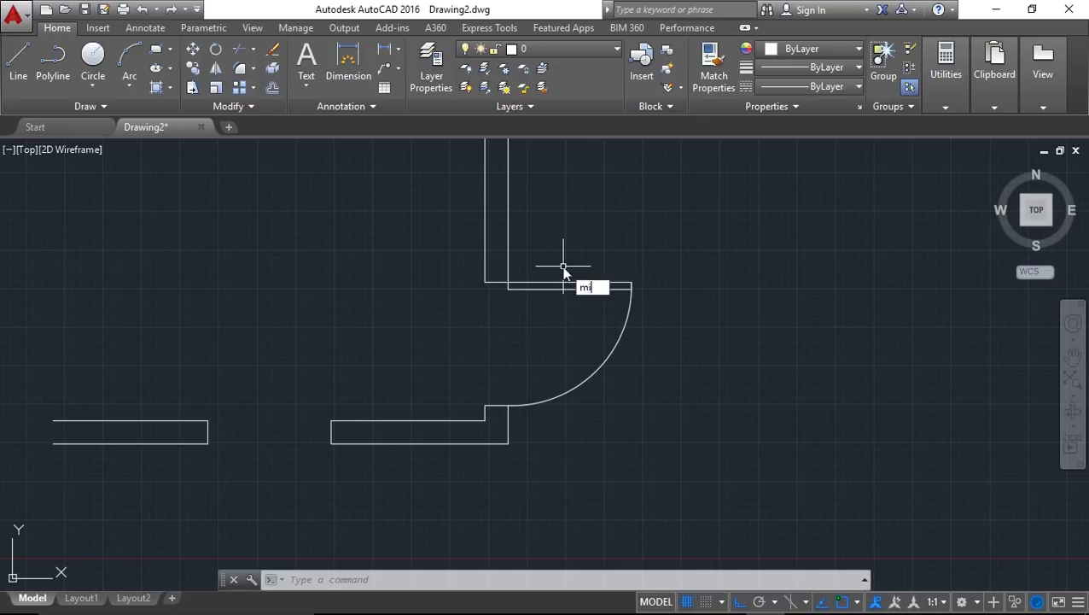
key("Return")
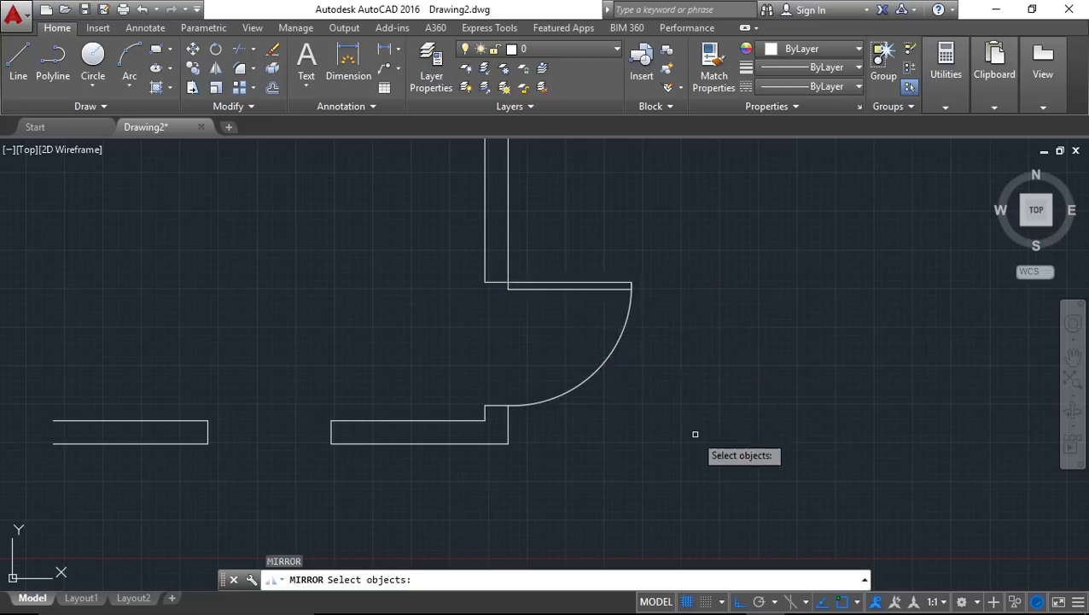
left_click(615, 285)
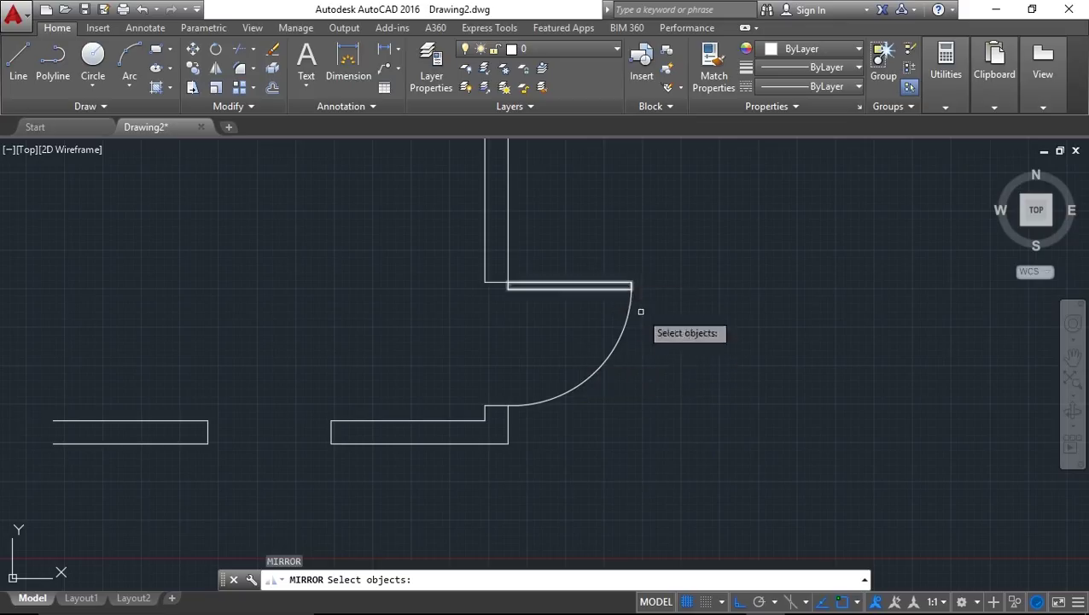
left_click(628, 357)
left_click(586, 255)
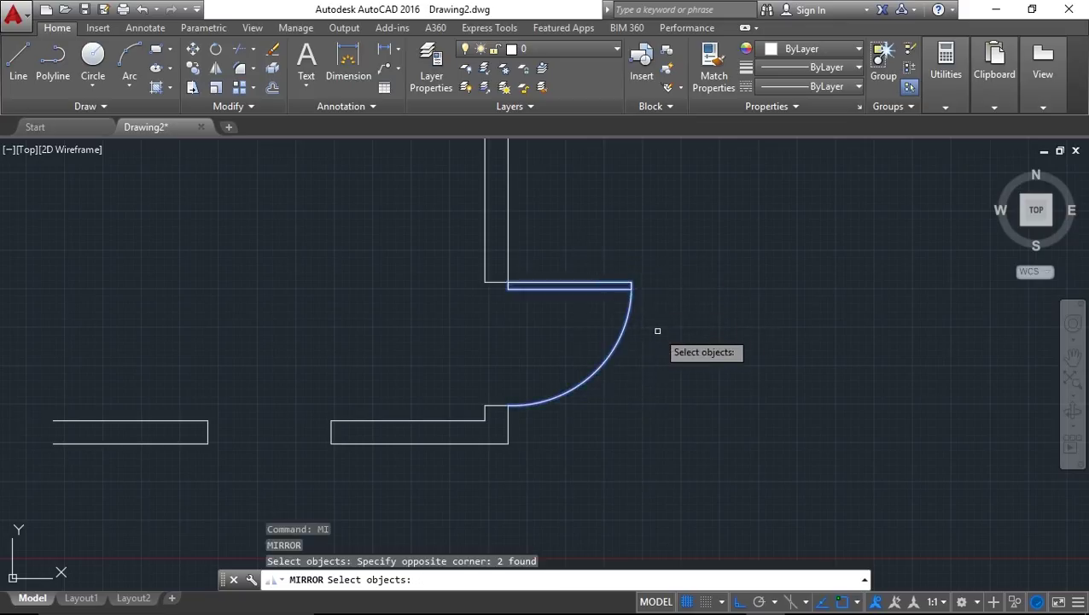
key("Return")
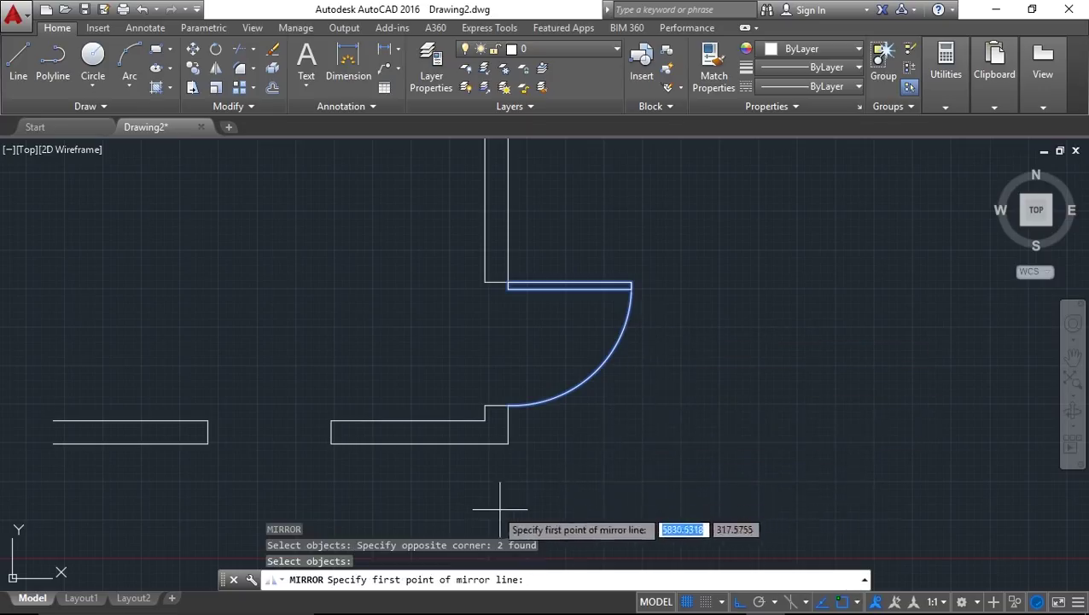
left_click(508, 405)
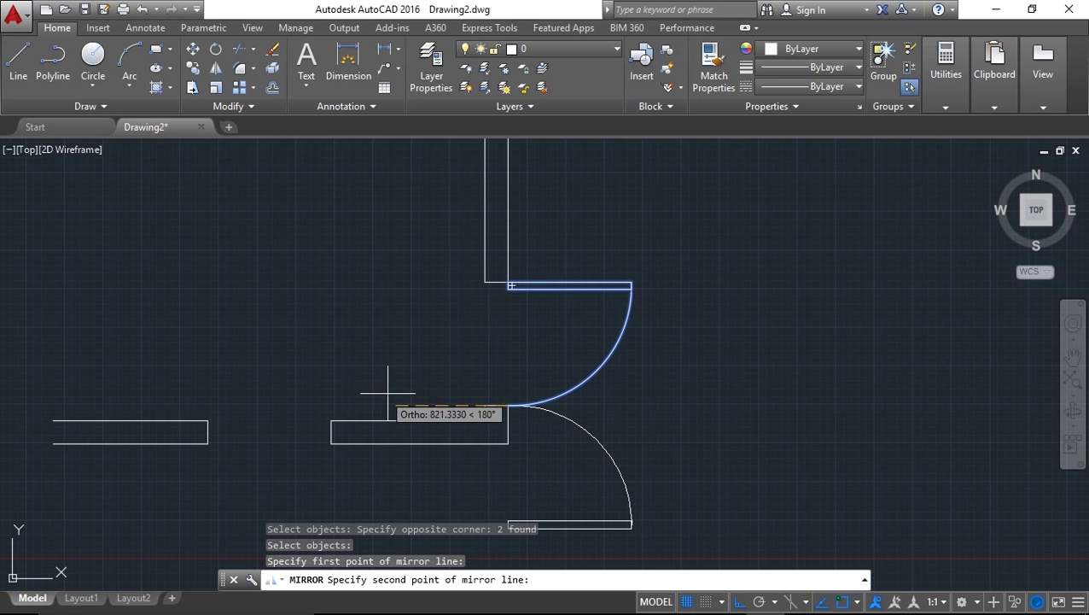
middle_click_drag(382, 401, 382, 336)
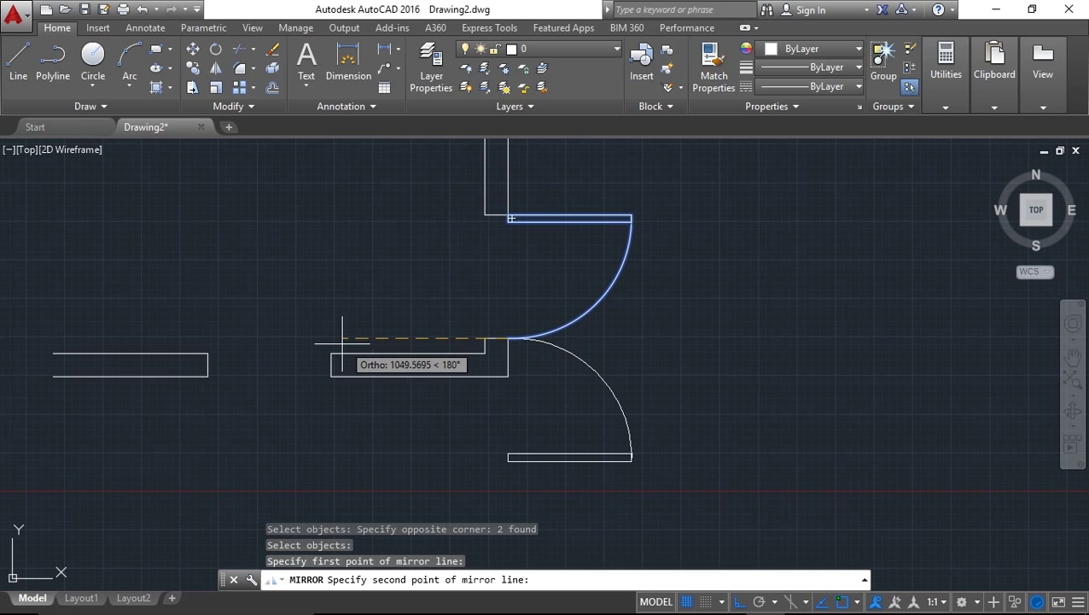
key("F8")
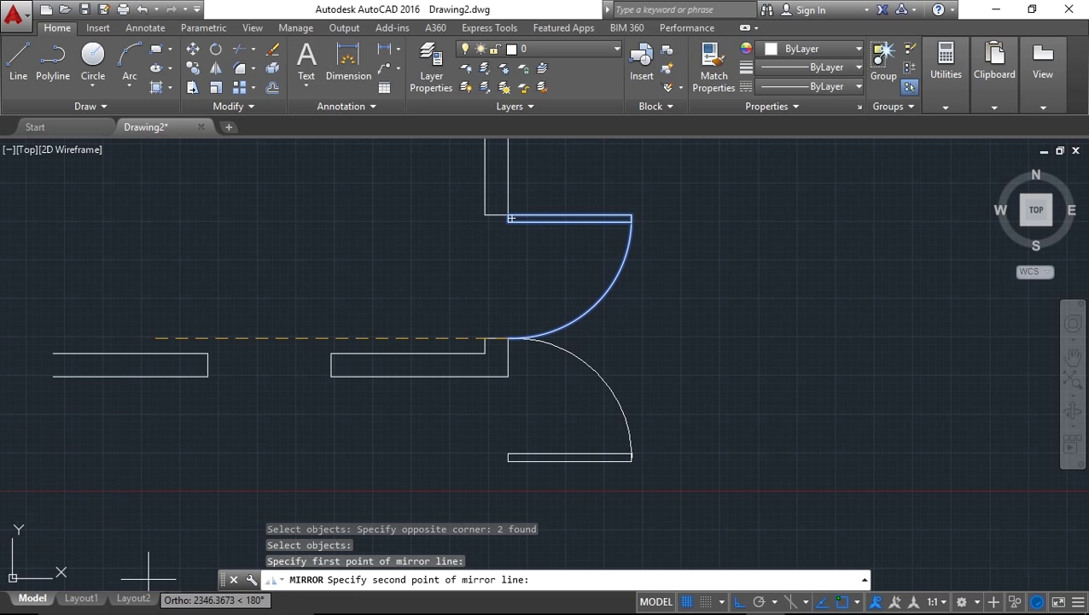
left_click(290, 347)
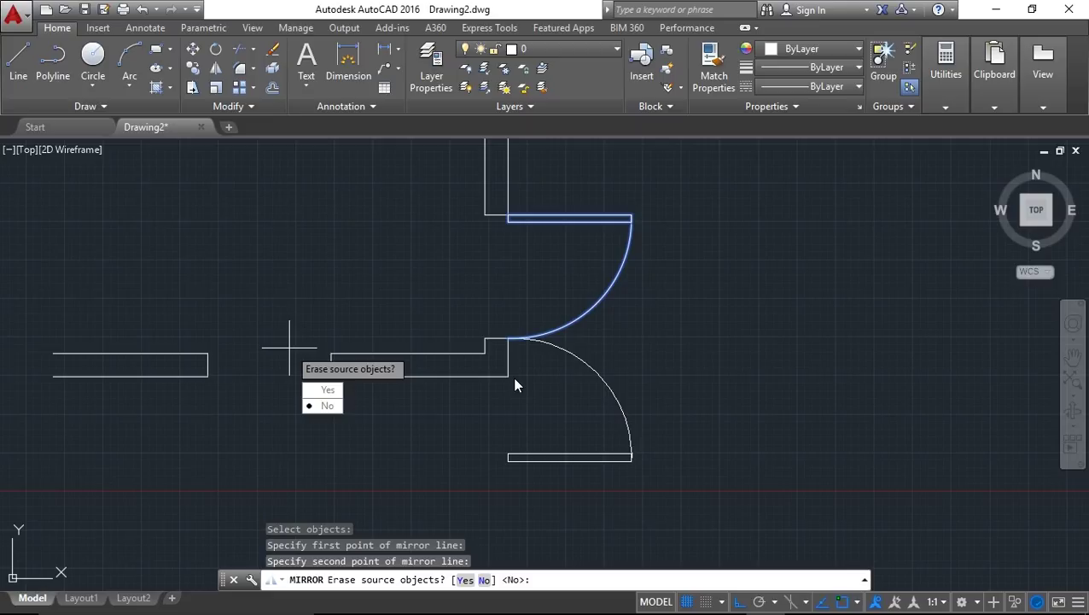
type("y")
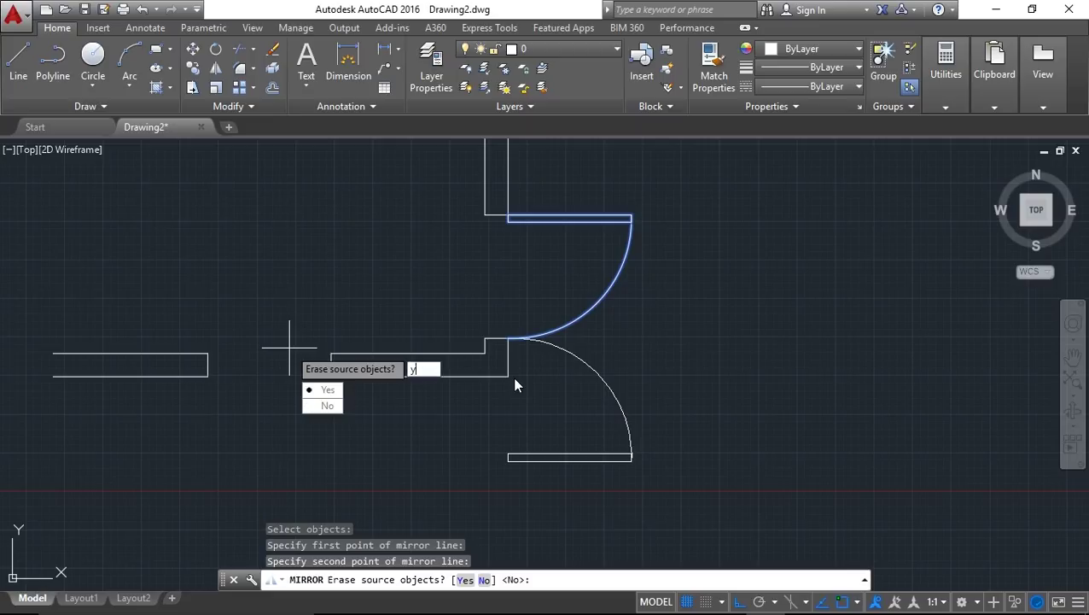
key("Return")
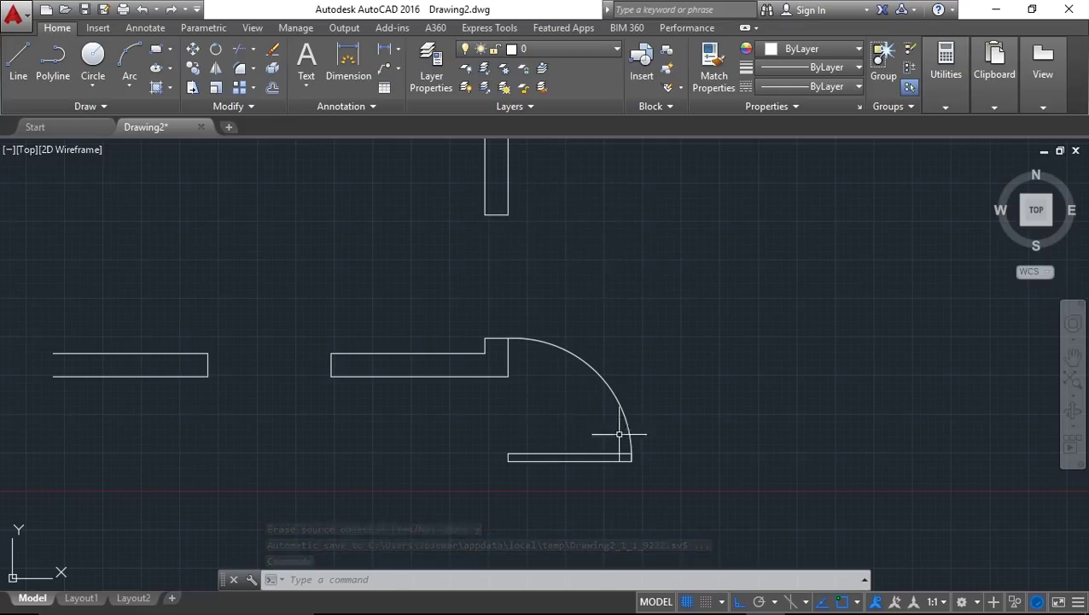
- Move the mirrored door from its arc's upper-left endpoint to the lower-right corner of the upper vertical wall
left_click(667, 484)
left_click(608, 393)
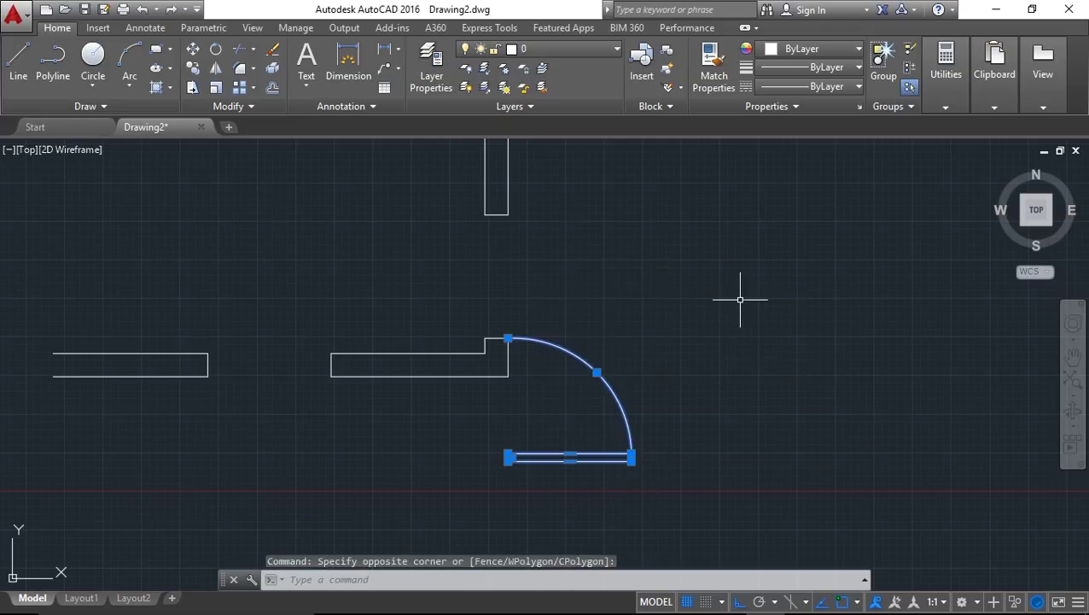
type("m")
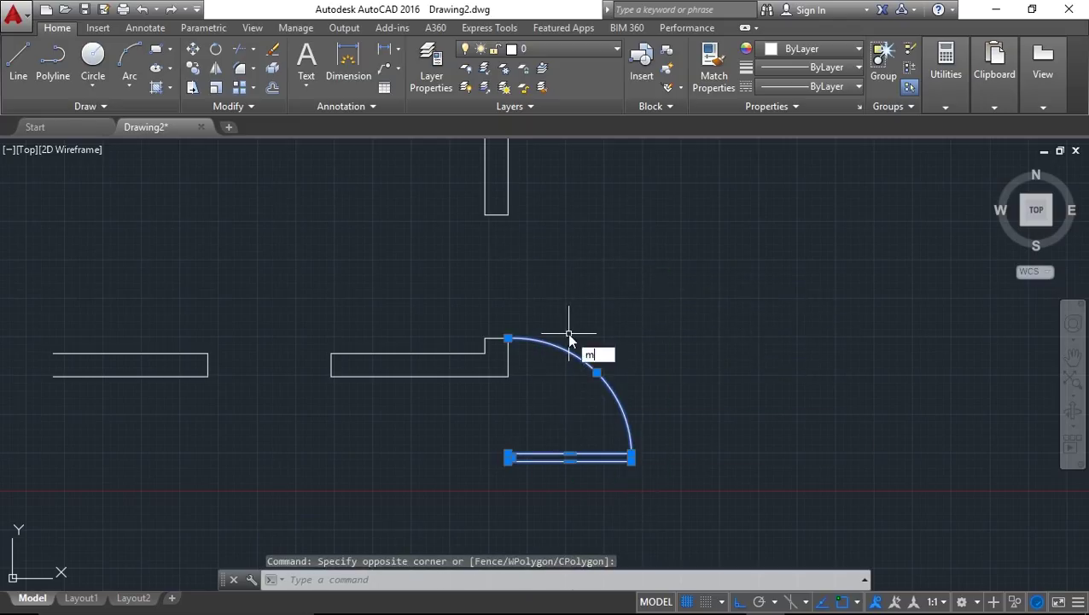
key("Return")
left_click(508, 339)
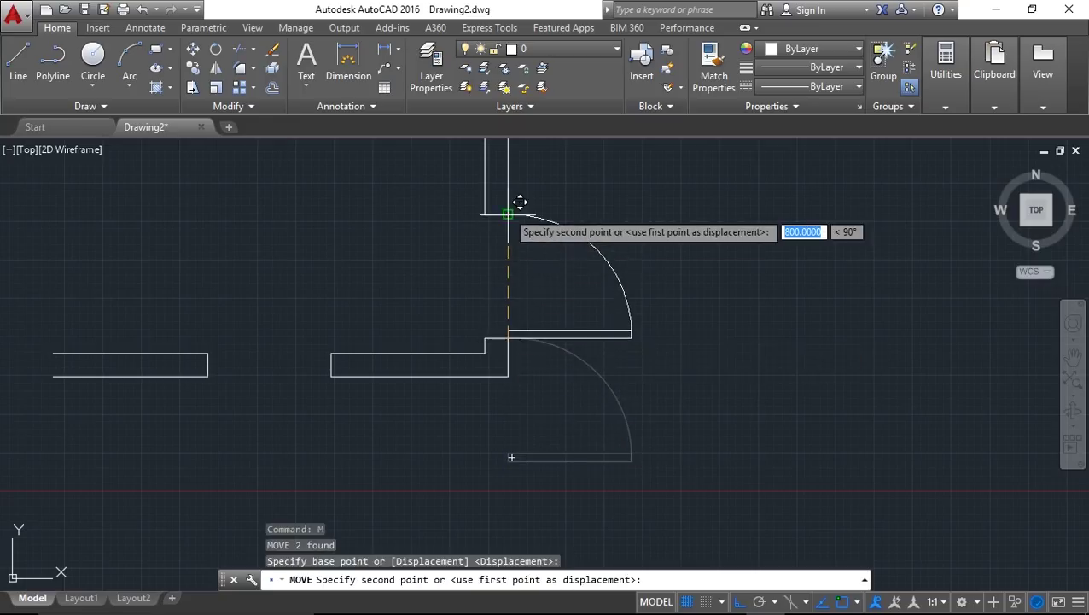
left_click(508, 212)
middle_click_drag(731, 261, 692, 314)
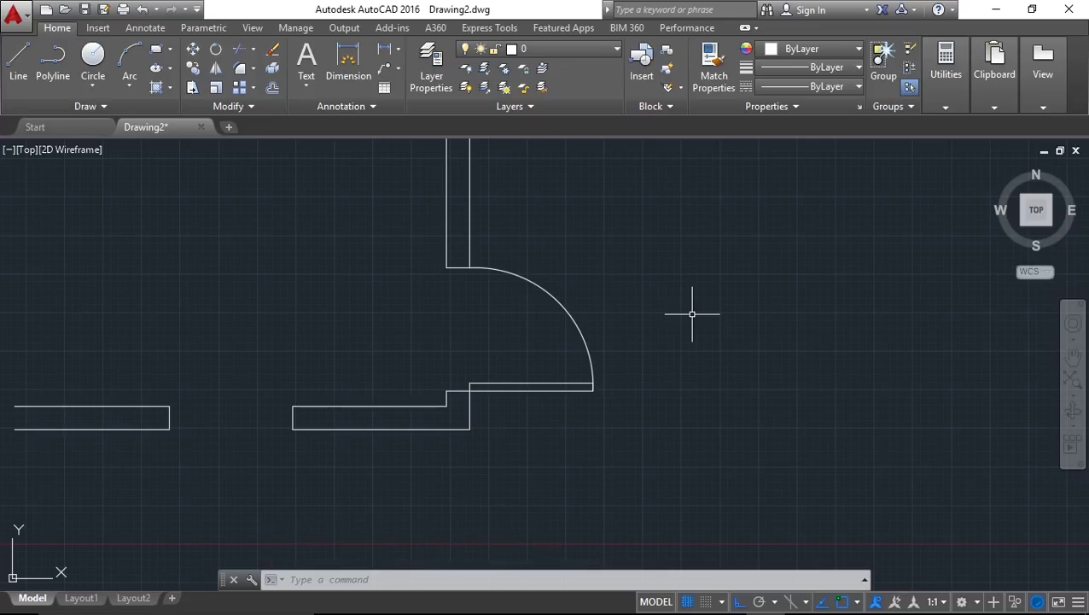
left_click(703, 445)
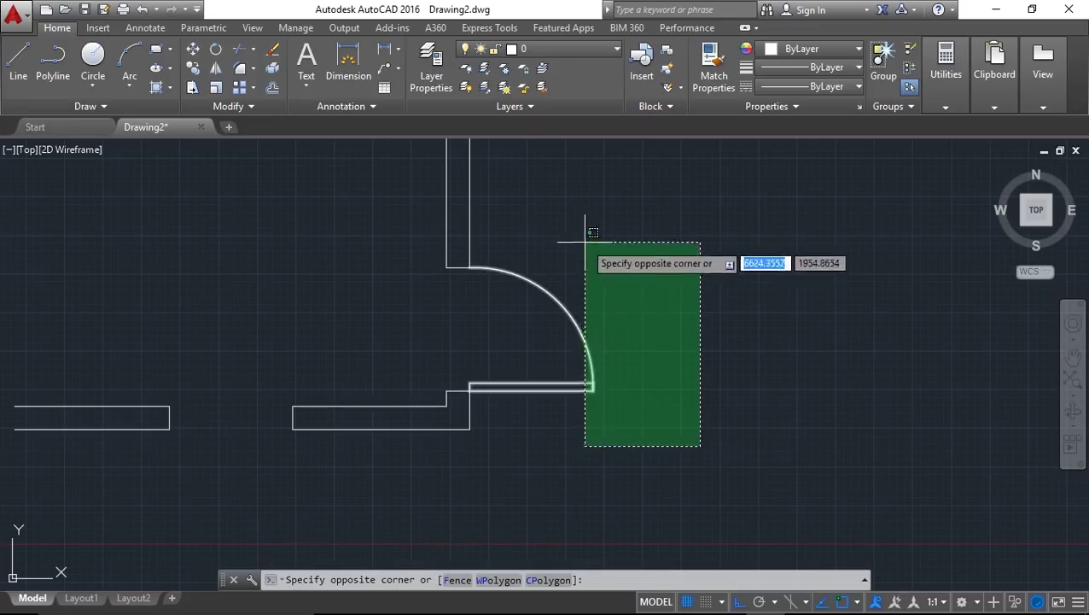
left_click(630, 314)
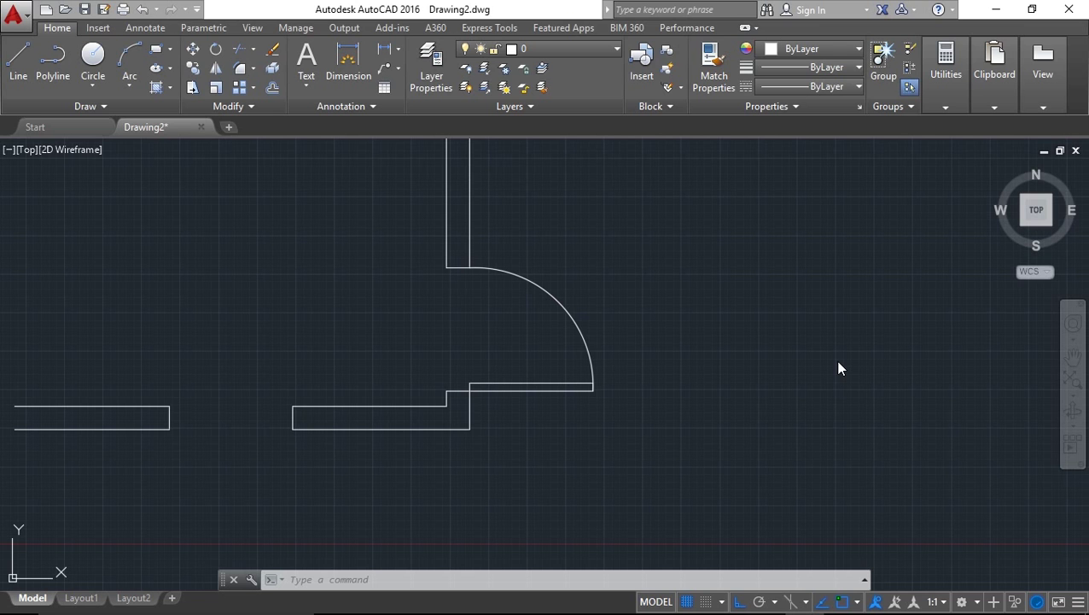
- Start a line at a point in the empty area to the right of the door plan
middle_click_drag(798, 365, 571, 418)
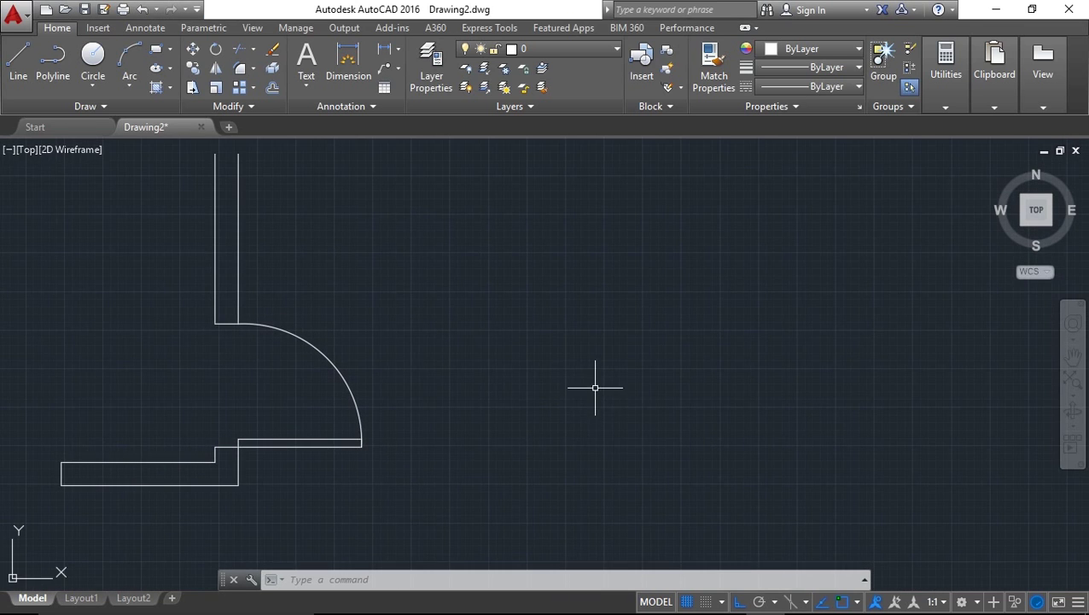
type("l")
key("Escape")
middle_click_drag(636, 326, 689, 311)
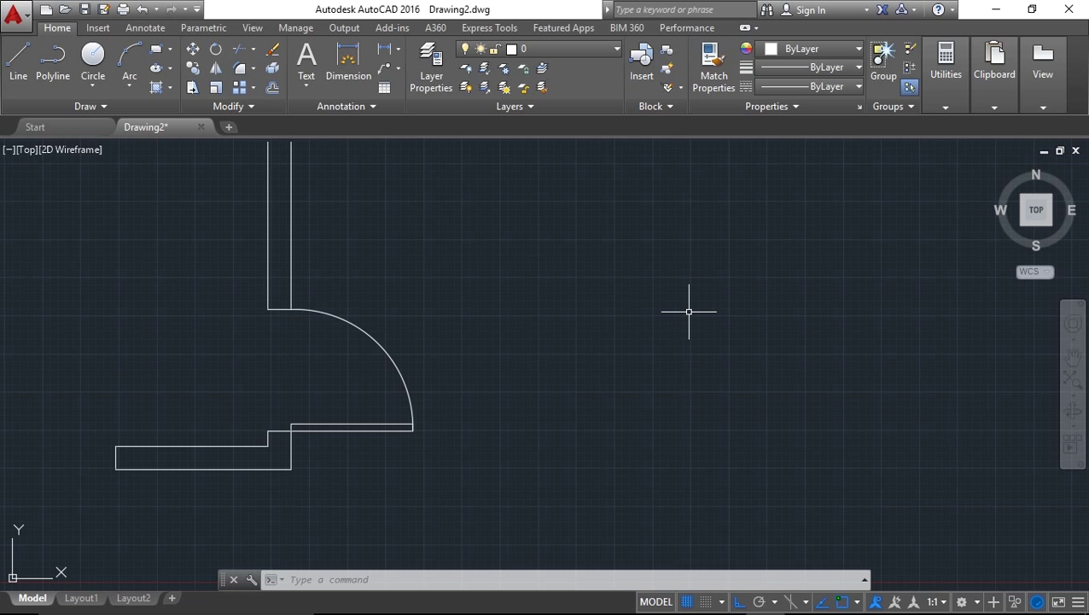
type("l")
key("Return")
mouse_move(689, 312)
middle_mouse_down()
mouse_move(597, 344)
mouse_move(597, 335)
middle_mouse_up()
middle_click_drag(740, 316, 635, 314)
middle_click_drag(481, 249, 505, 240)
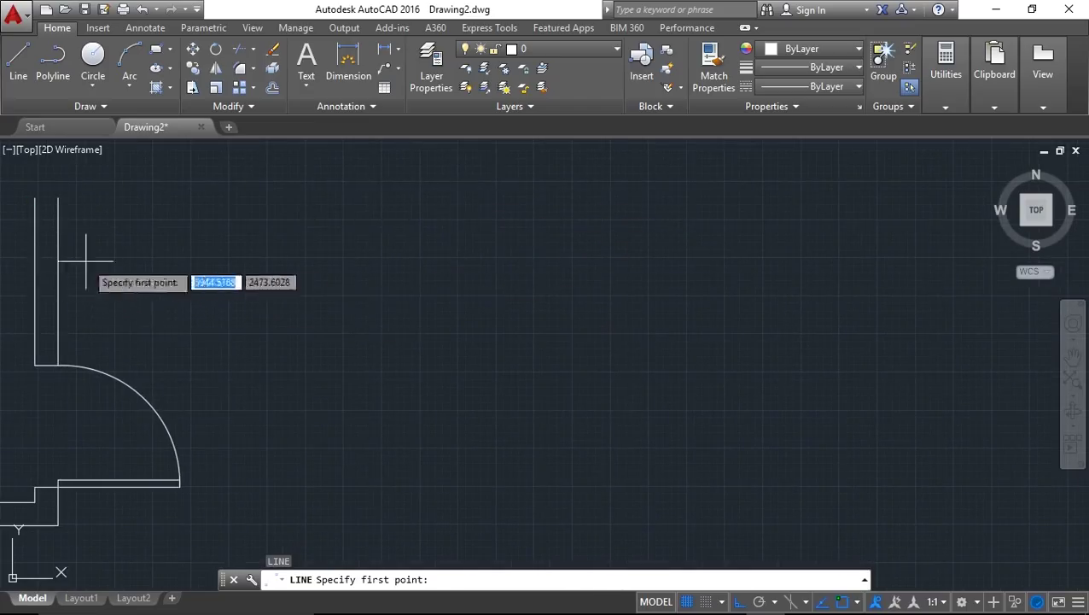
left_click(420, 182)
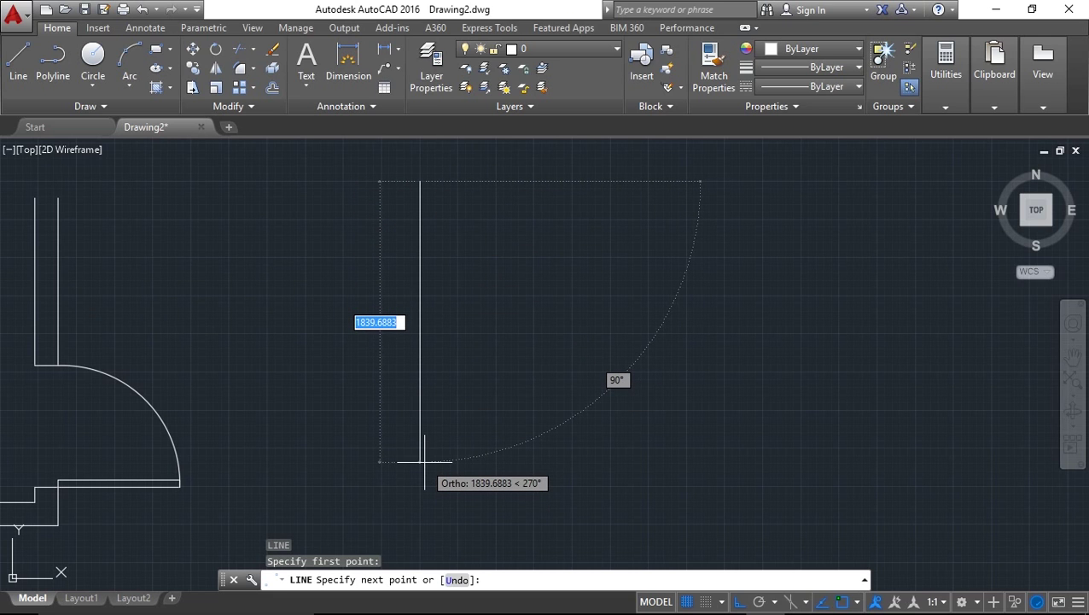
type("200")
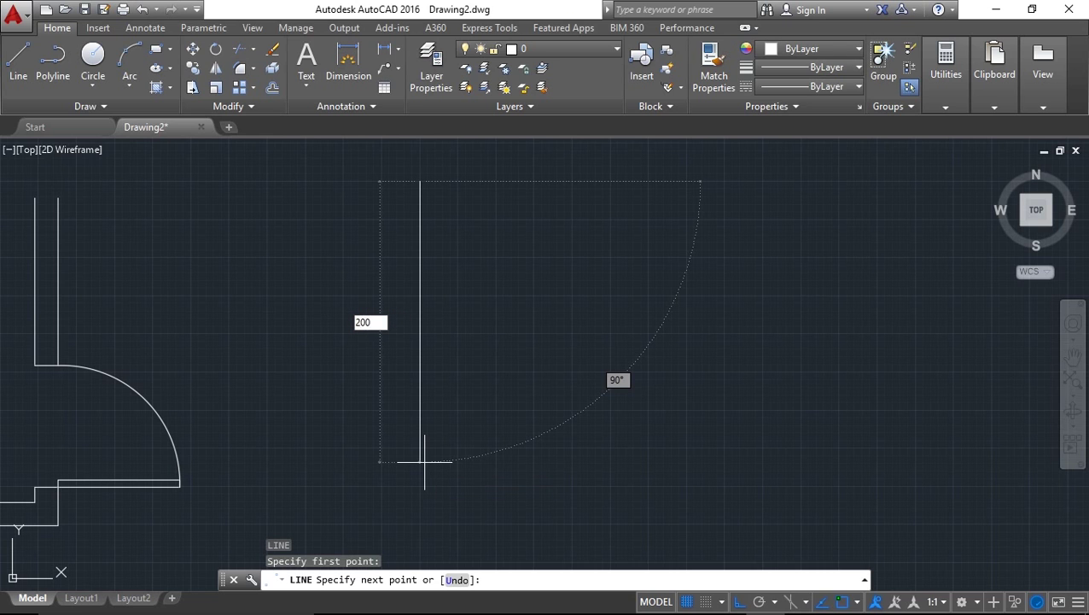
key("Return")
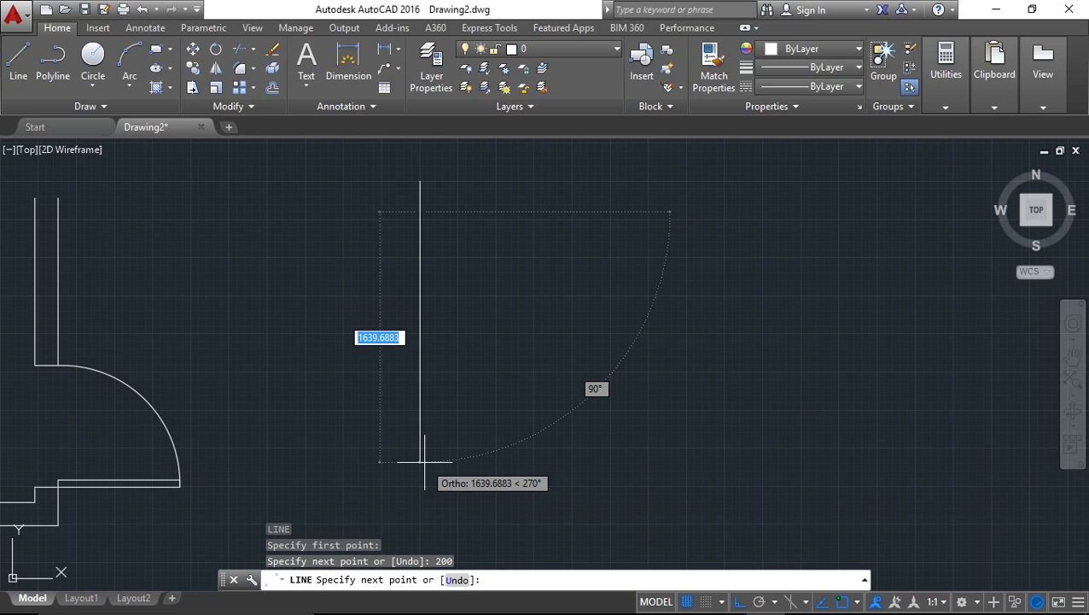
type("u")
key("Return")
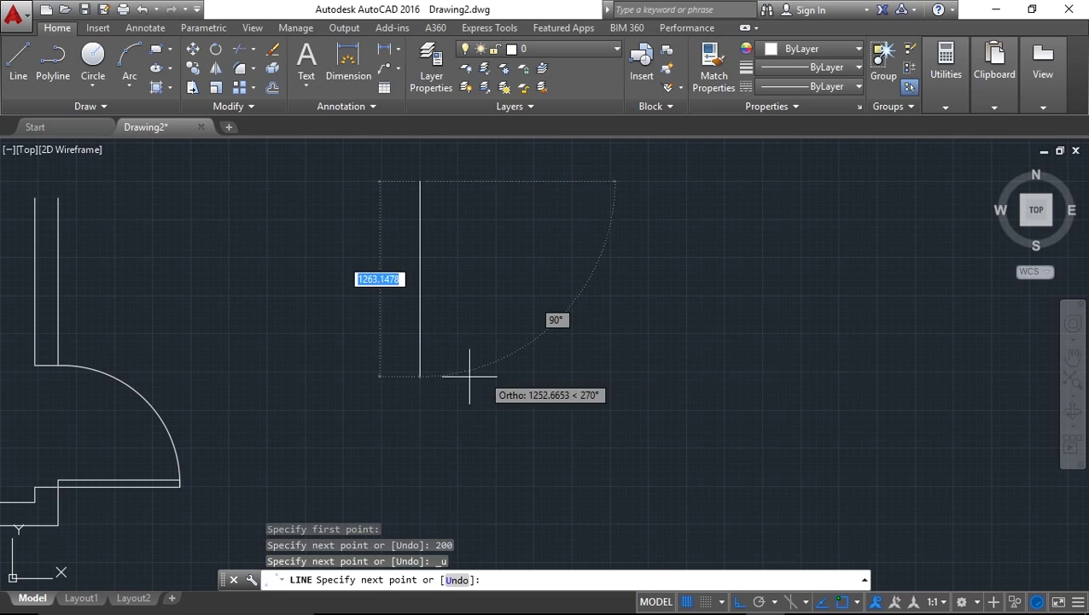
- Draw the line's first segment 2000 units straight down
type("2000")
key("Return")
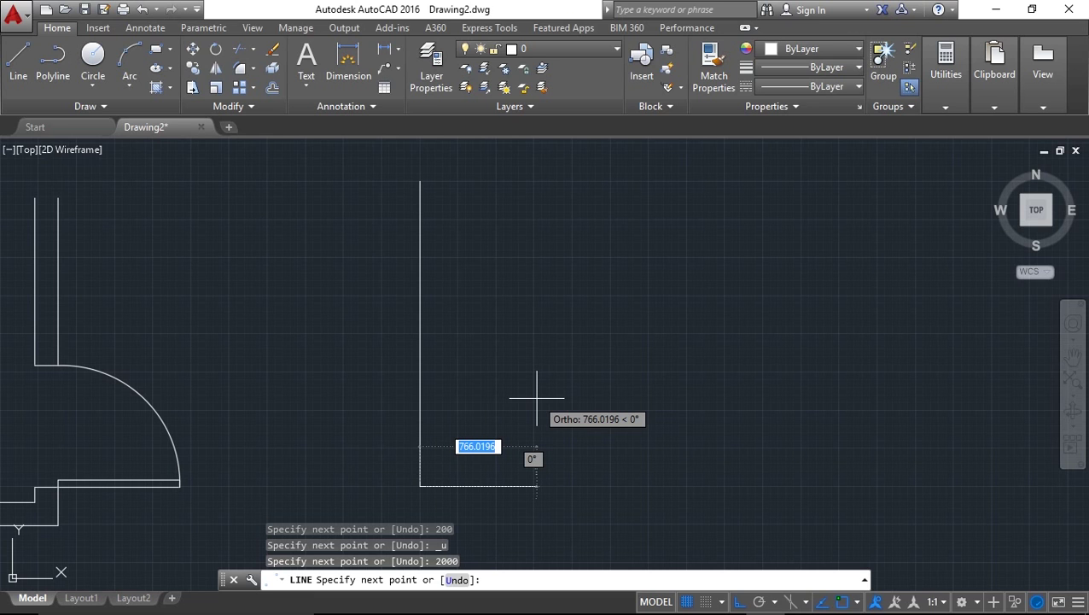
type("150")
key("Return")
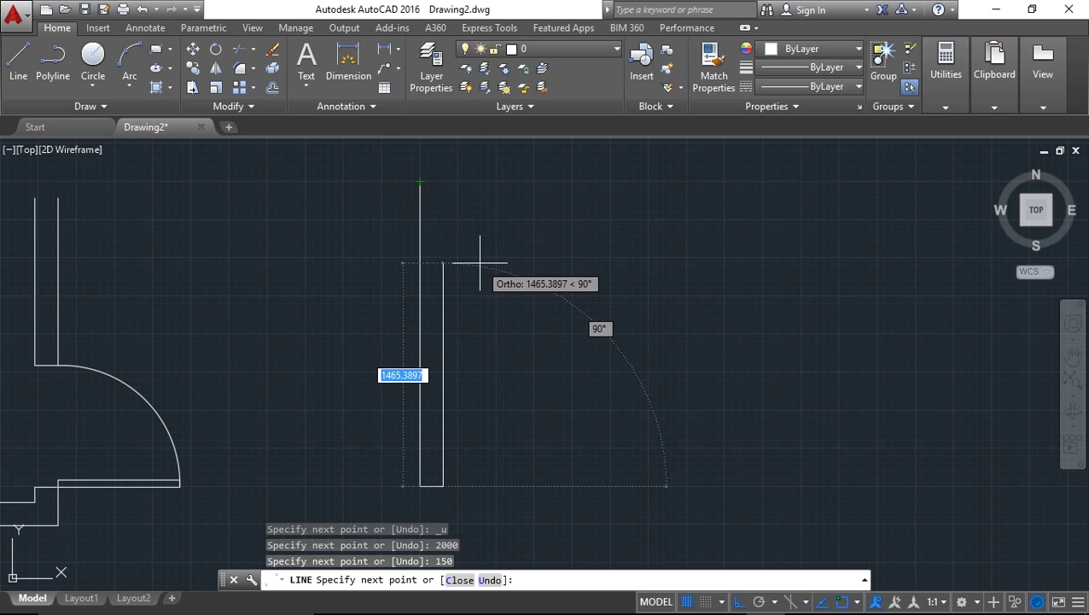
key("ctrl+z")
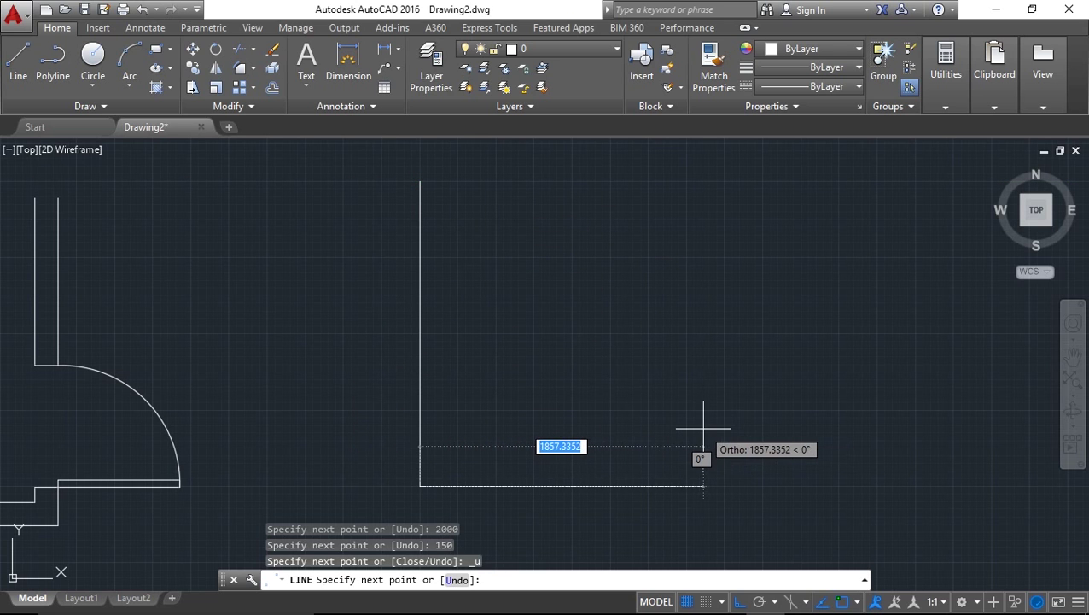
- End the vertical line and draw a separate horizontal line 4000 units to the right from its lower endpoint
key("Escape")
mouse_move(440, 414)
middle_mouse_down()
mouse_move(463, 399)
mouse_move(452, 398)
middle_mouse_up()
middle_click_drag(545, 287, 491, 288)
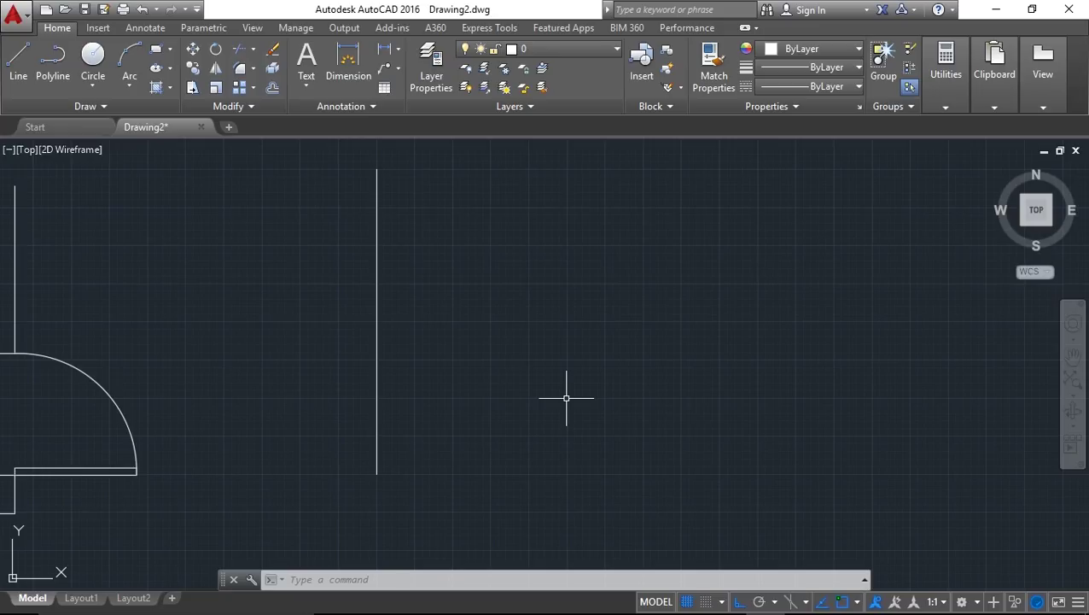
middle_click_drag(628, 456, 530, 468)
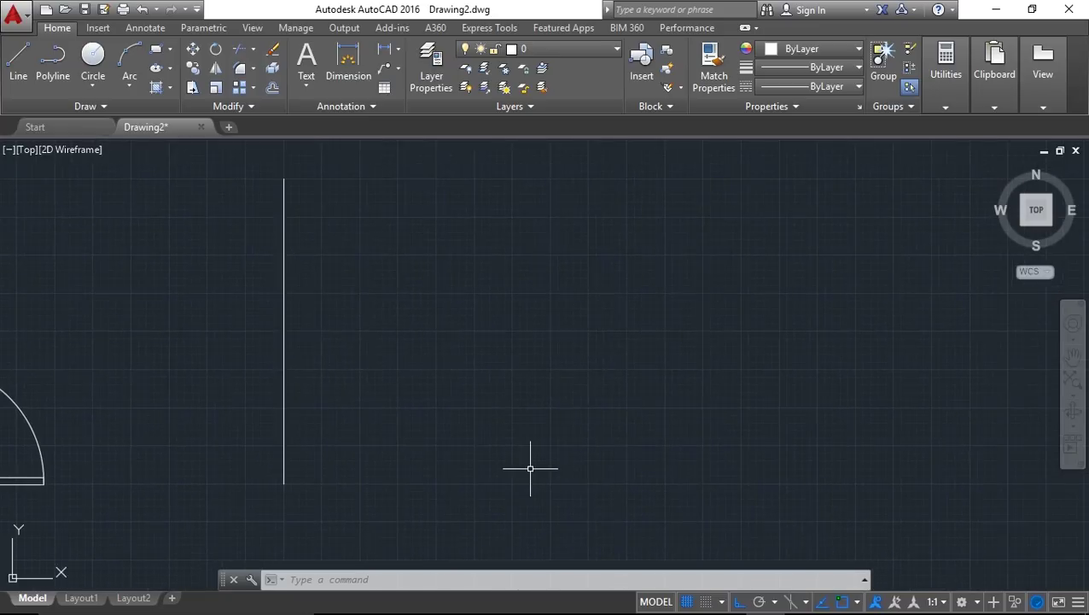
key("l")
key("Return")
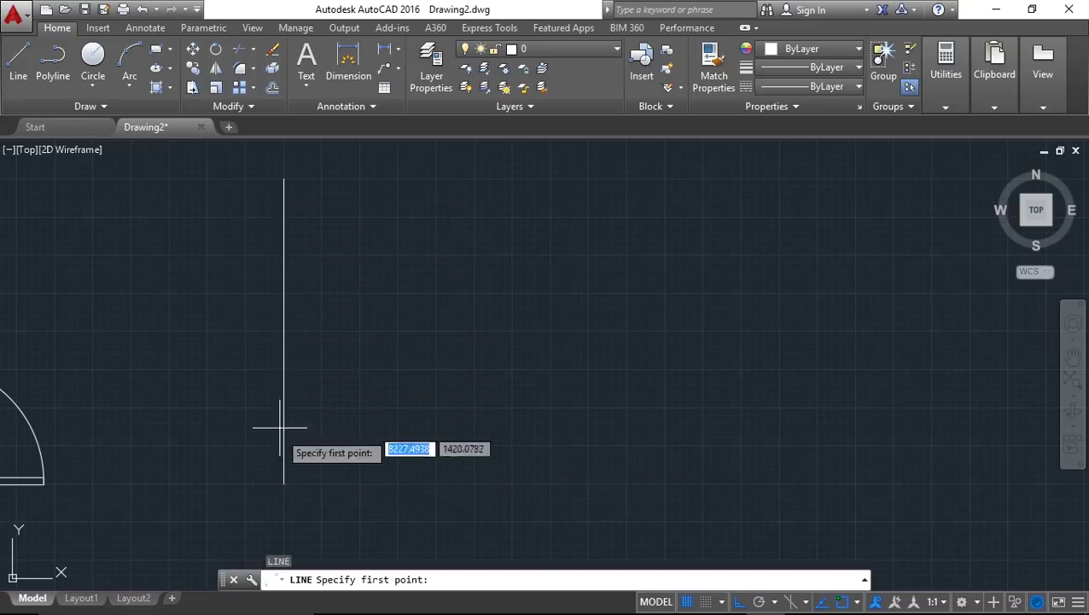
left_click(284, 483)
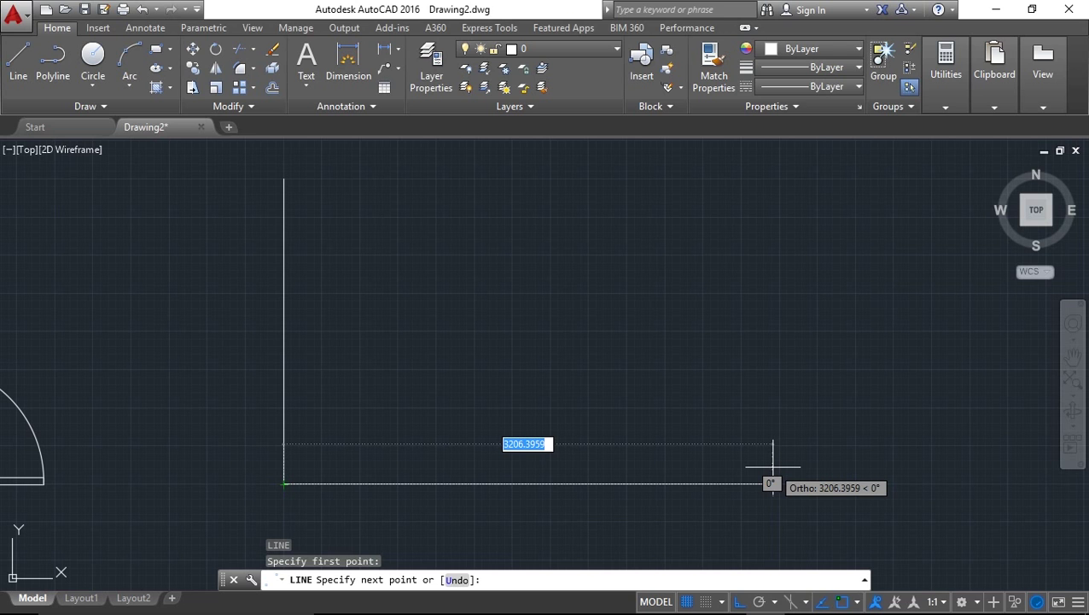
type("4000")
key("Return")
key("Escape")
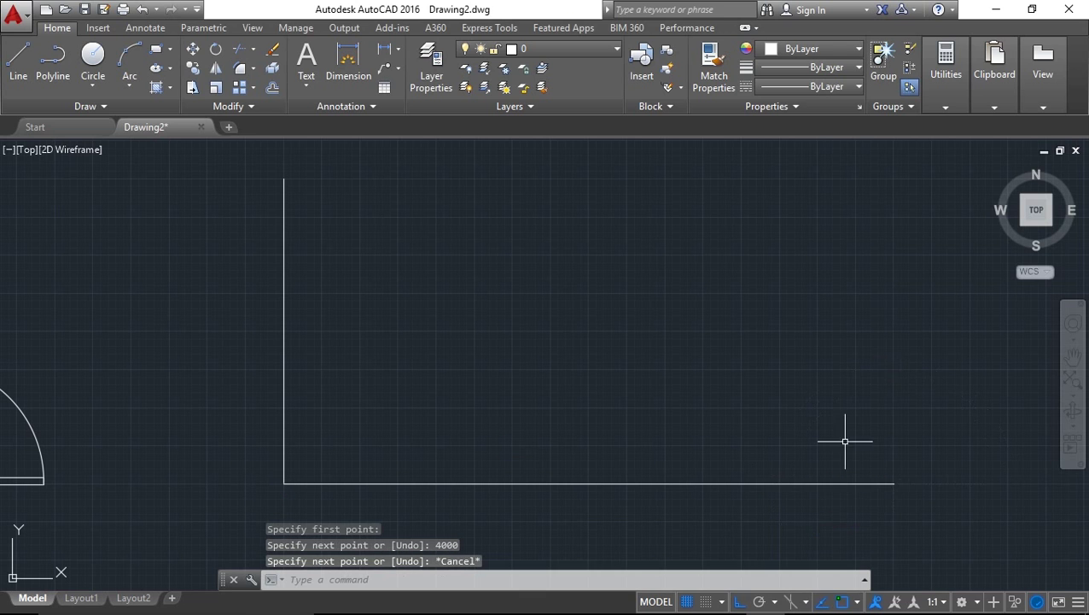
- Set the Offset distance to 150 and leave the command without offsetting anything
middle_click_drag(626, 420, 598, 419)
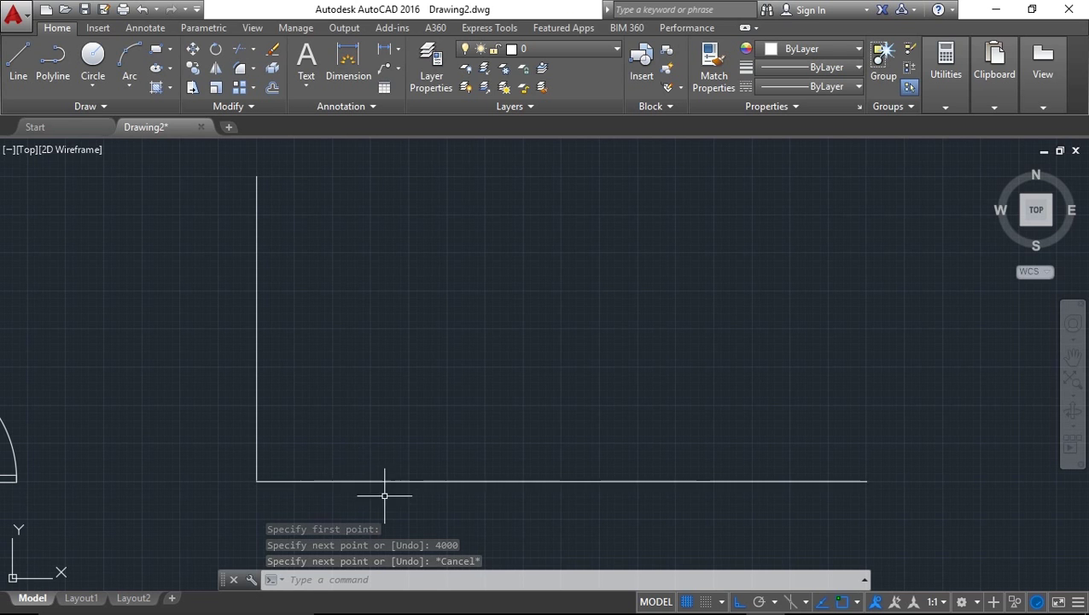
middle_click_drag(389, 442, 381, 439)
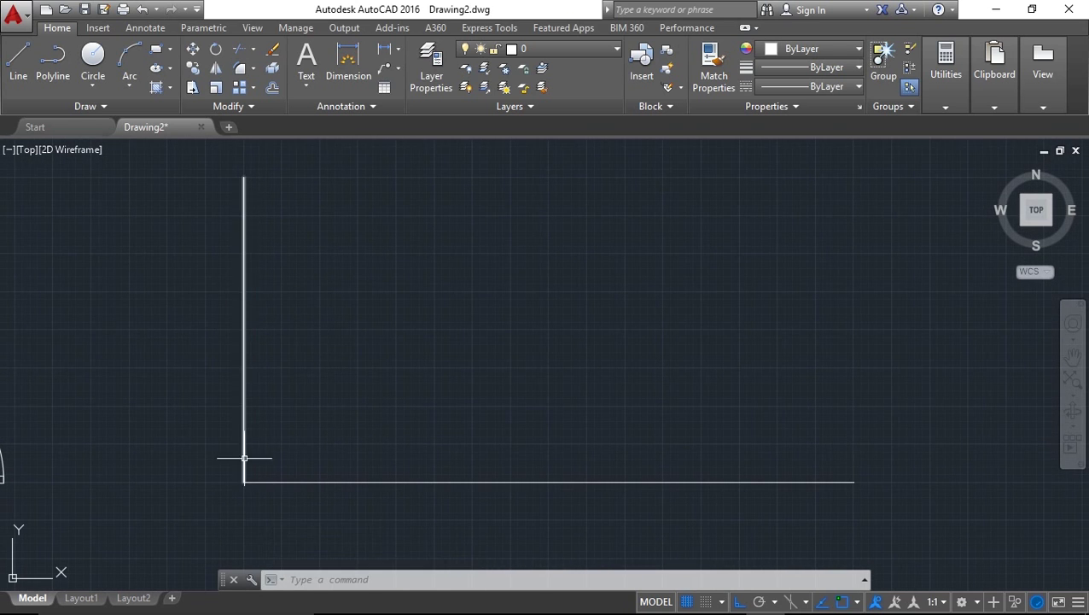
middle_click_drag(544, 406, 585, 408)
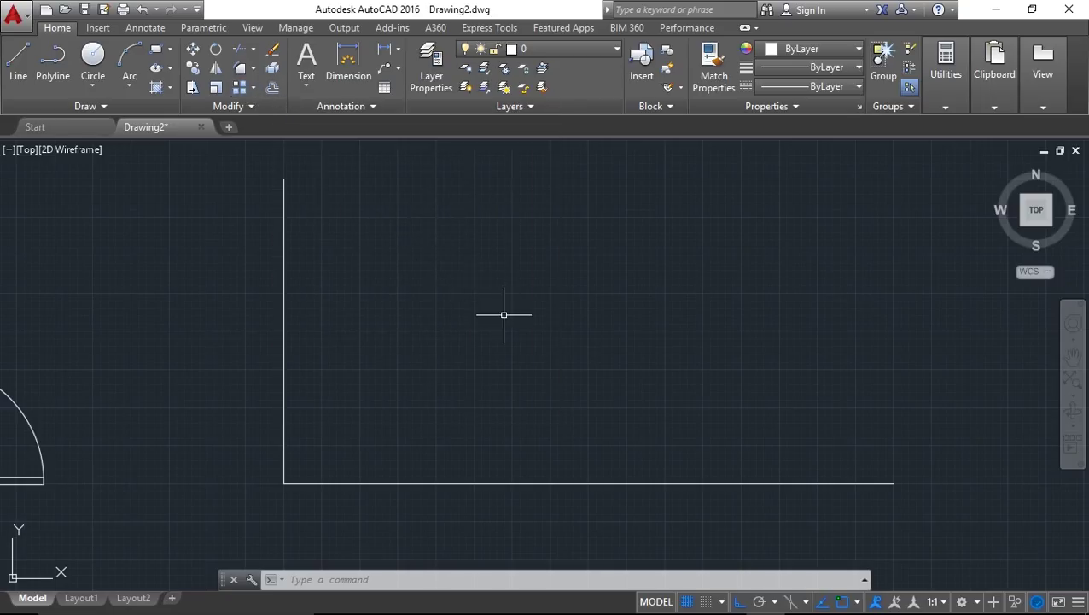
type("o")
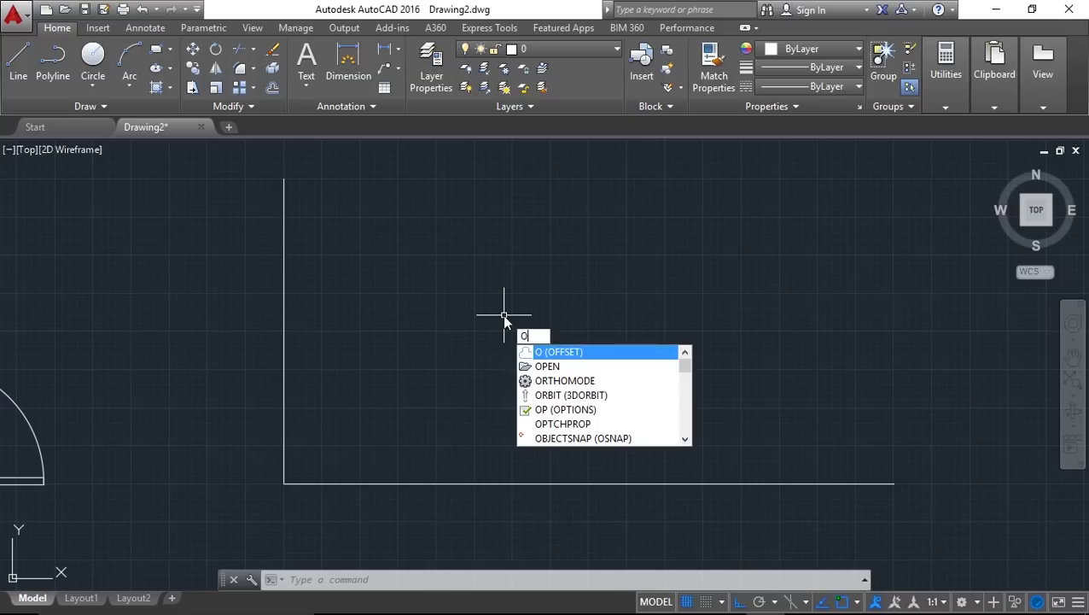
key("Return")
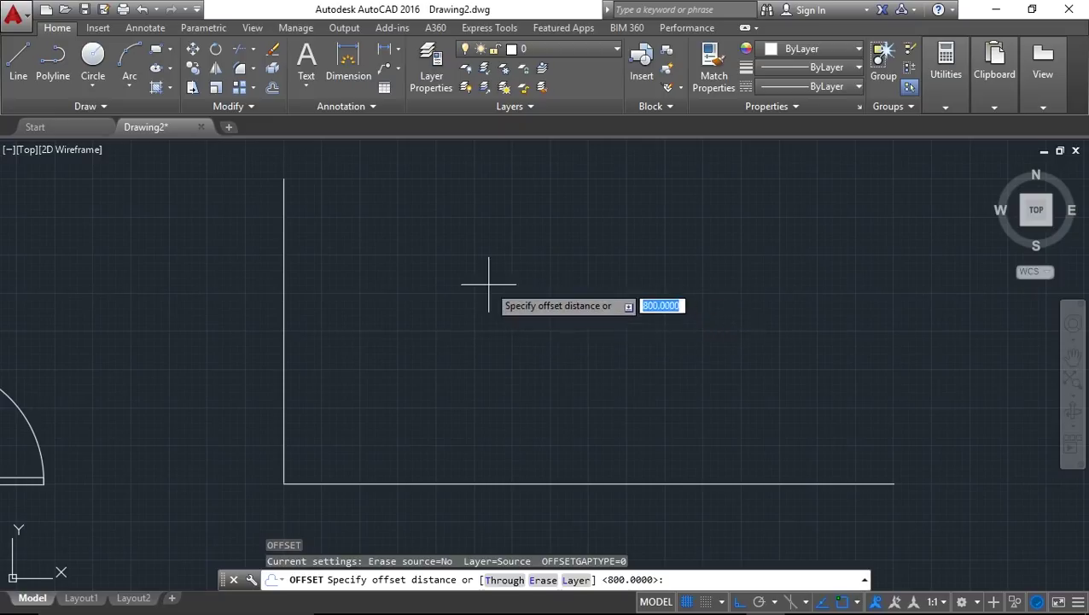
type("150")
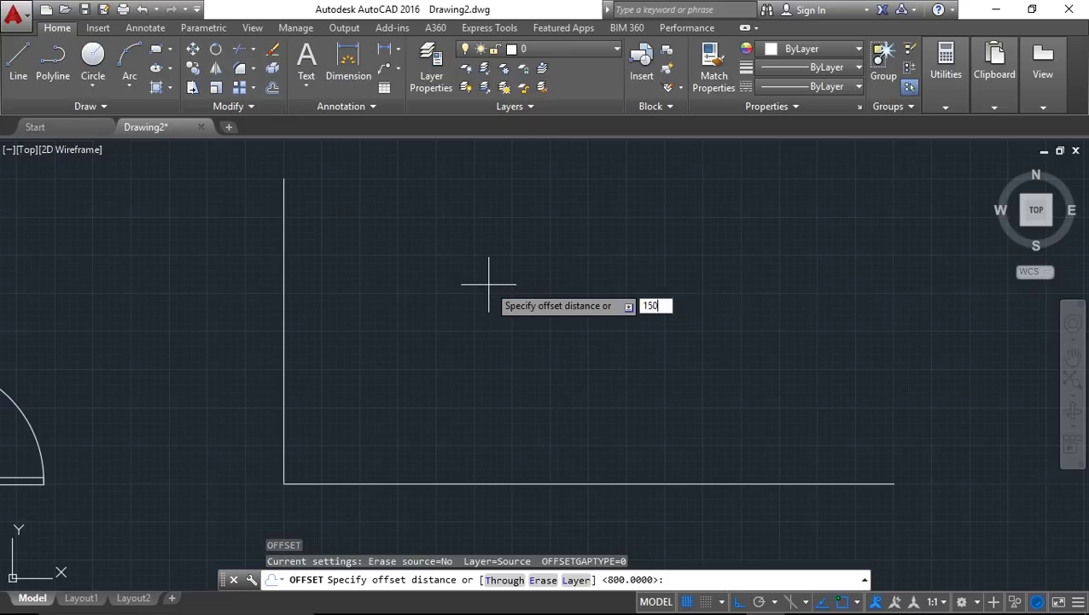
key("Return")
key("Escape")
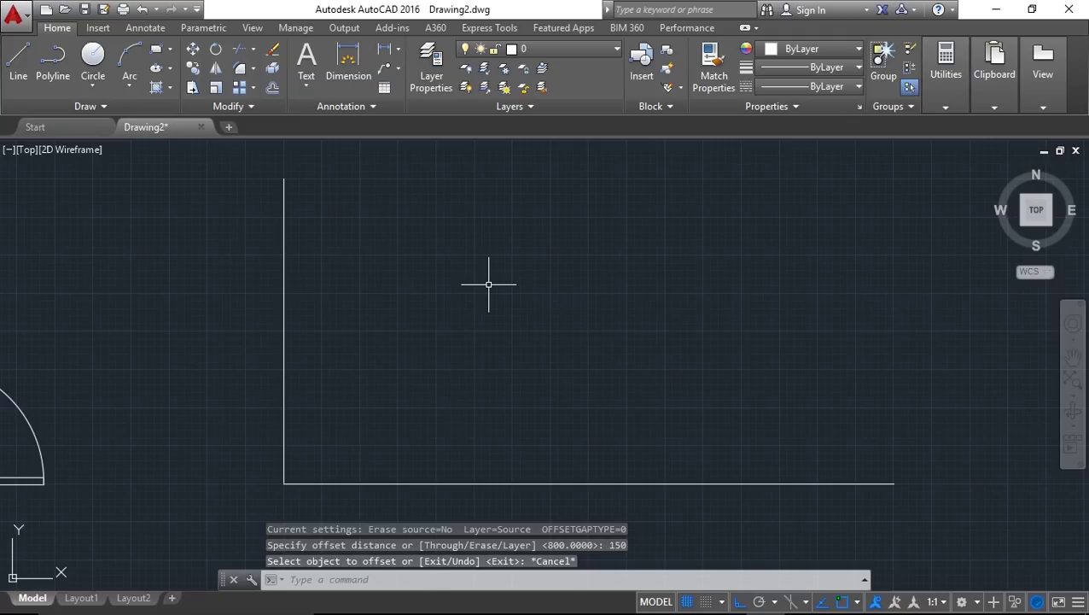
- Offset the new vertical line 150 units to its left side, keeping the stored distance
type("o")
key("Return")
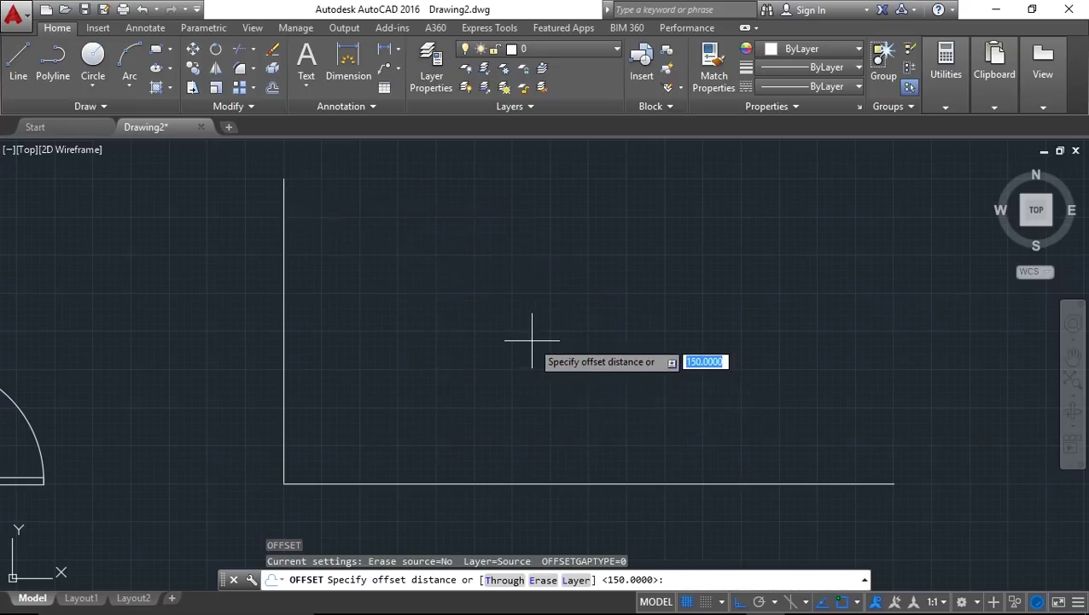
key("Return")
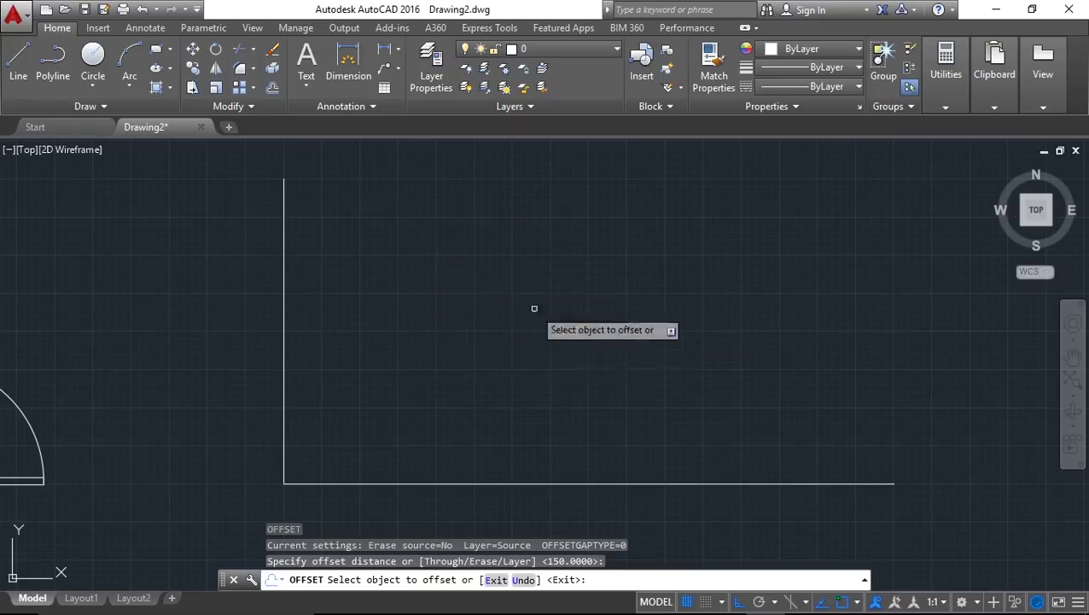
left_click(285, 236)
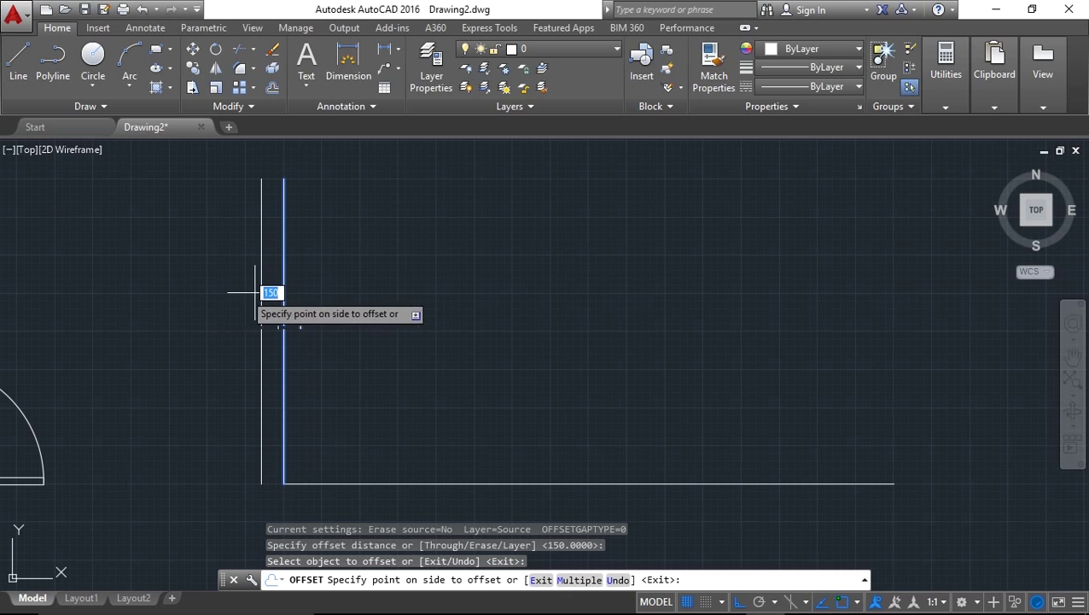
left_click(163, 296)
- Offset the 4000-unit horizontal line 150 units downward and end the Offset command
middle_click_drag(191, 413, 195, 326)
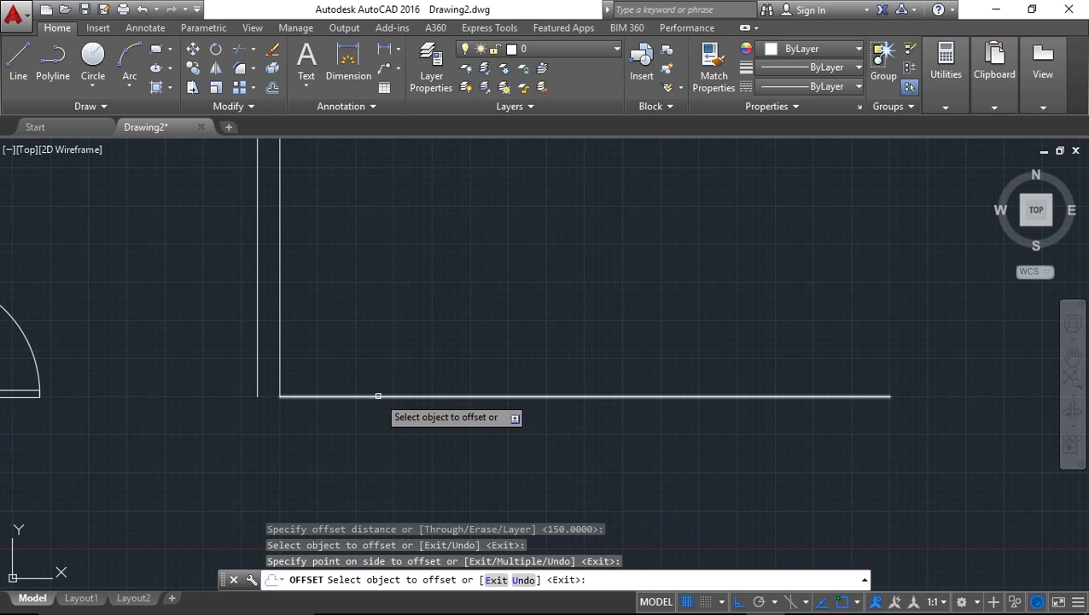
left_click(378, 395)
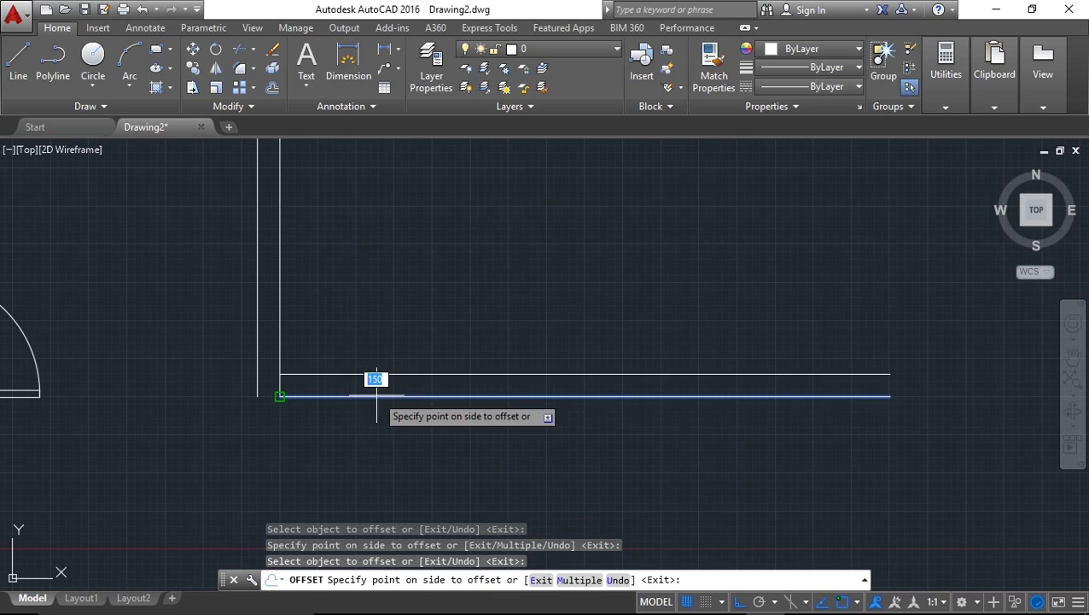
left_click(373, 468)
scroll(234, 427, "down", 2)
mouse_move(346, 386)
middle_mouse_down()
mouse_move(434, 348)
mouse_move(502, 337)
middle_mouse_up()
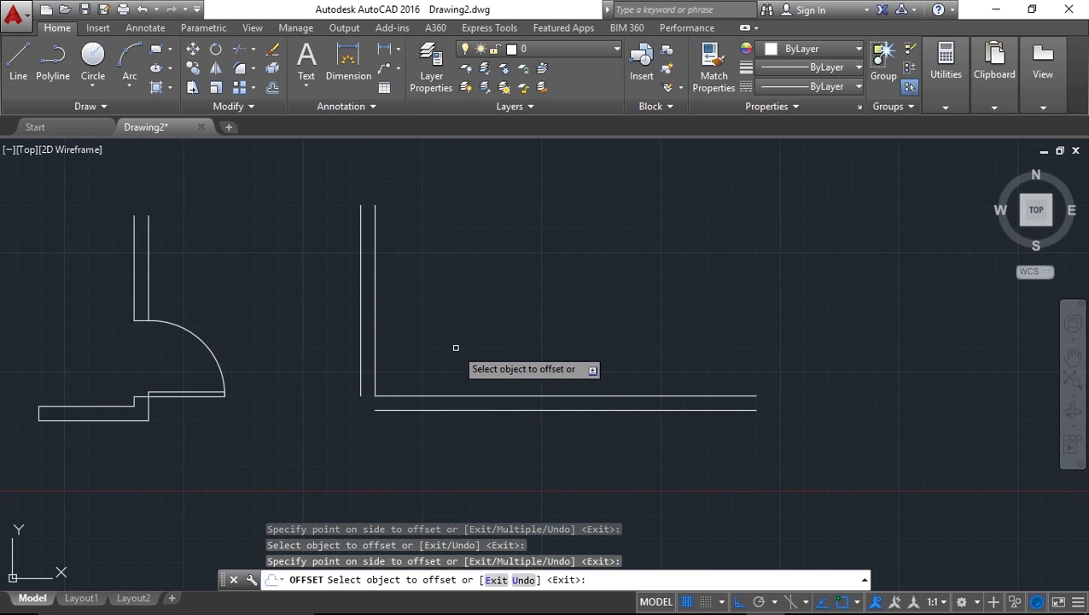
key("Escape")
scroll(508, 375, "up", 2)
scroll(401, 394, "down", 2)
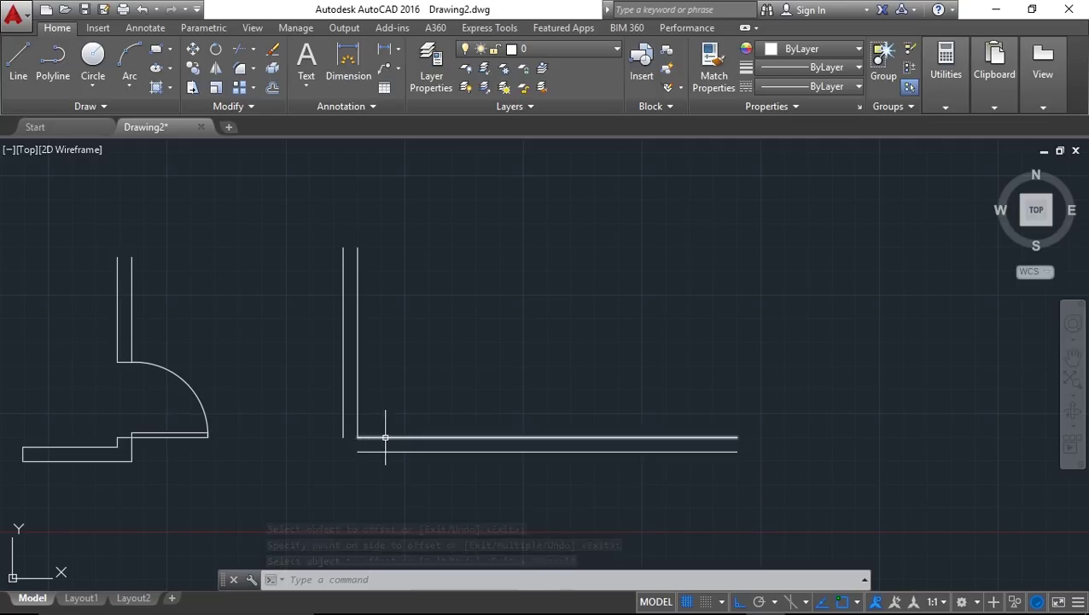
scroll(323, 472, "up", 4)
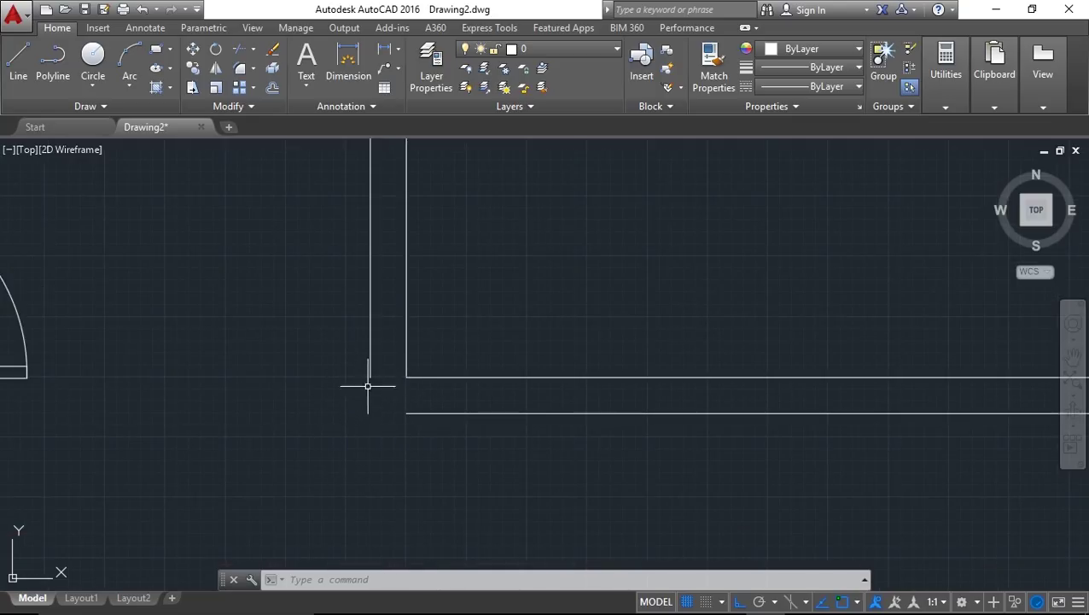
type("l")
key("Return")
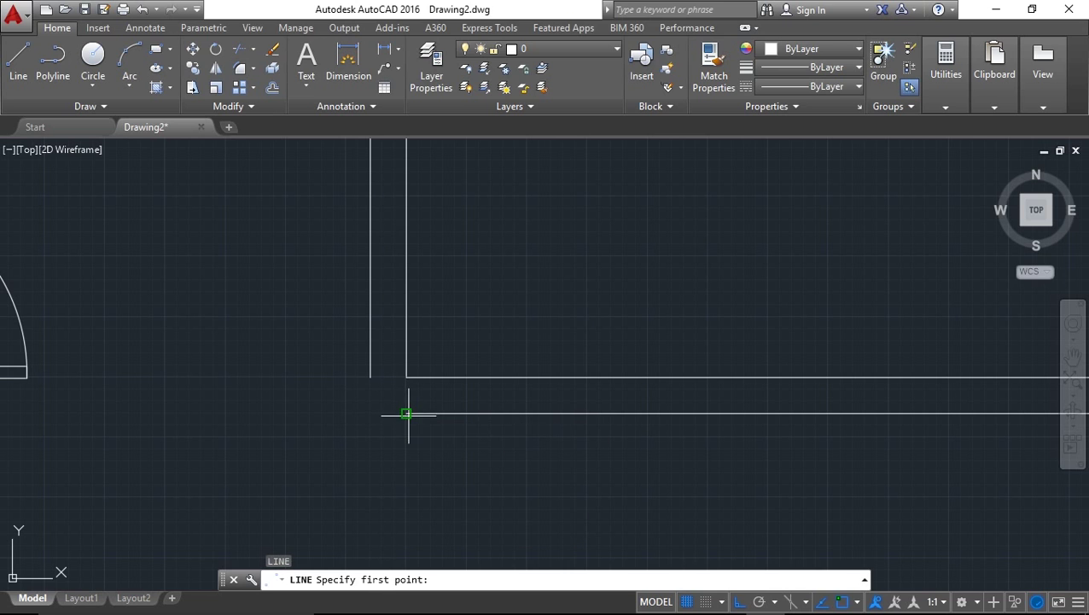
left_click(407, 413)
key("Escape")
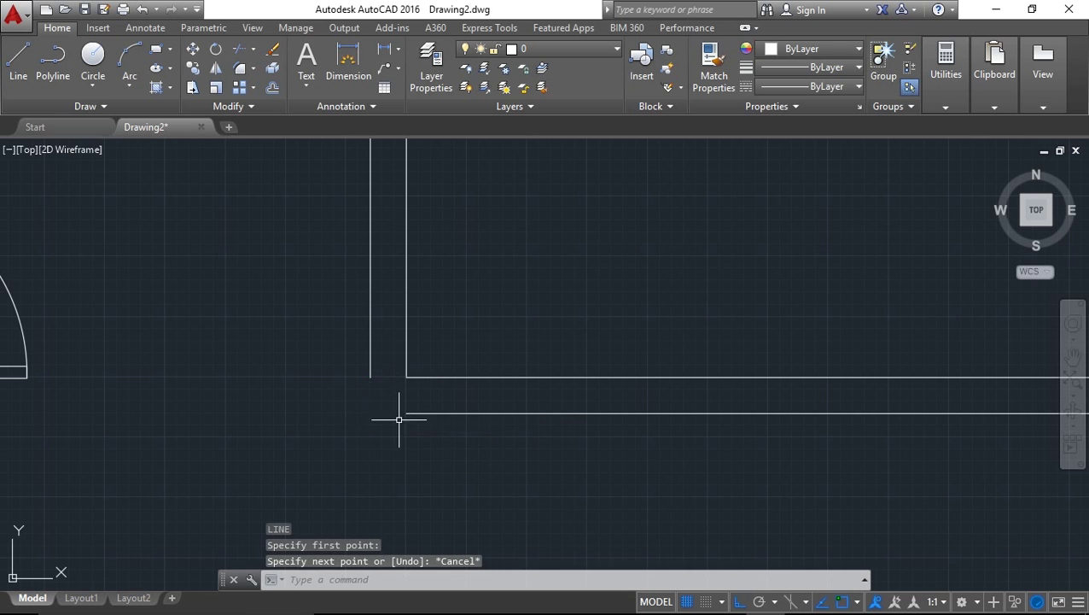
mouse_move(583, 304)
middle_mouse_down()
mouse_move(598, 342)
mouse_move(628, 363)
middle_mouse_up()
scroll(628, 363, "down", 2)
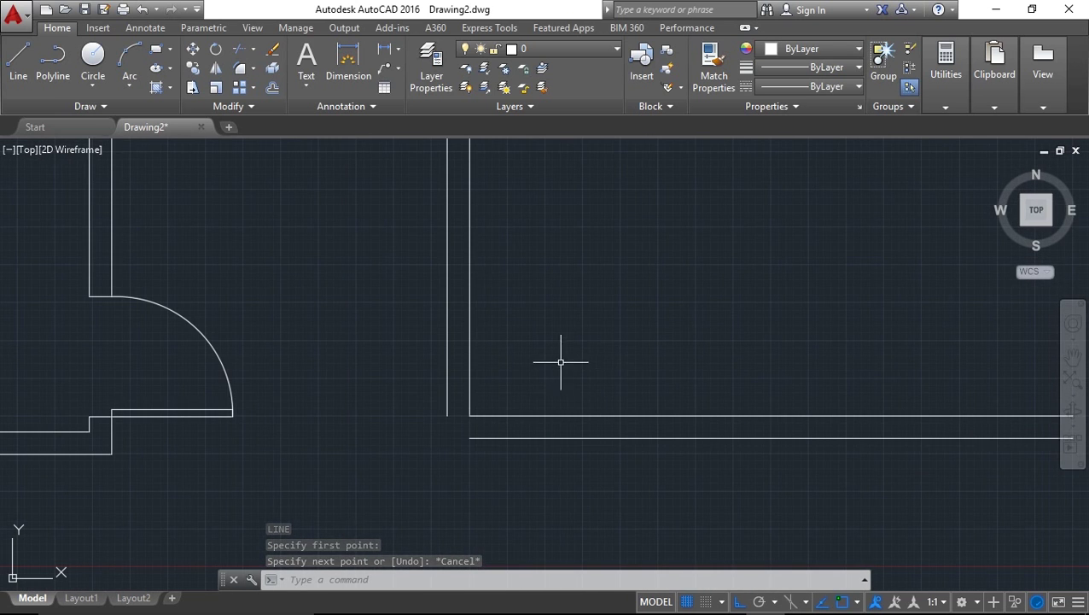
middle_click_drag(561, 362, 457, 353)
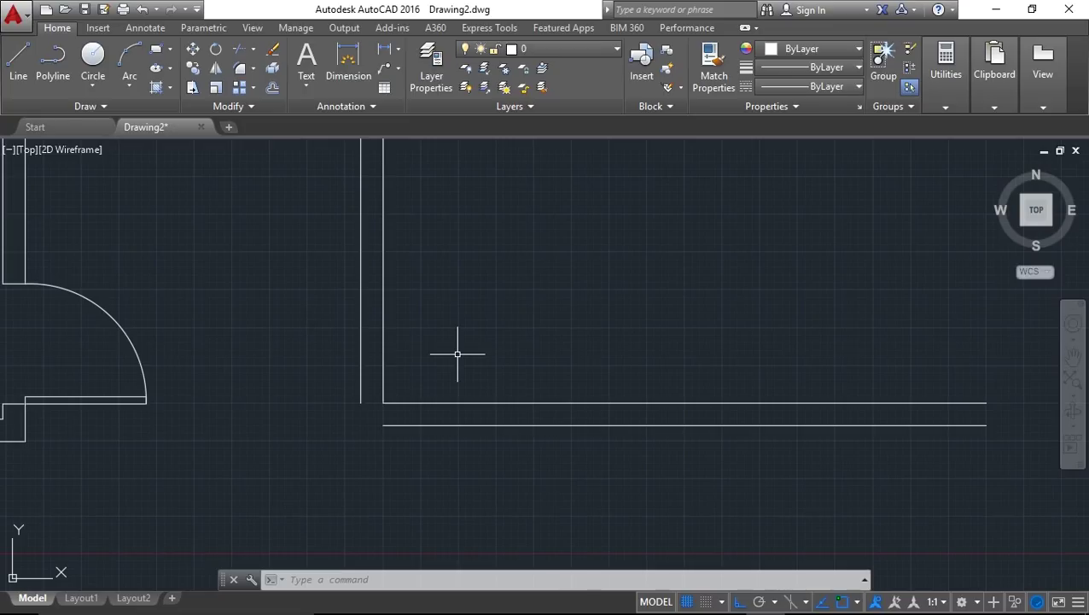
scroll(375, 423, "up", 4)
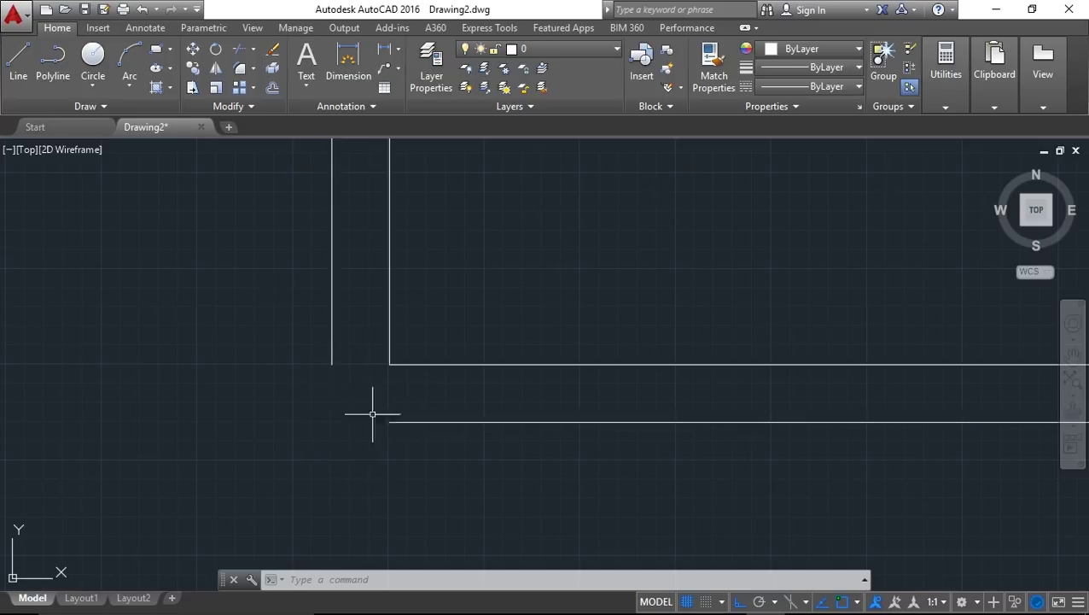
- Fillet the outer vertical line and the lower horizontal line with radius 0 in Trim mode to close the outer wall corner
middle_click_drag(377, 358, 319, 382)
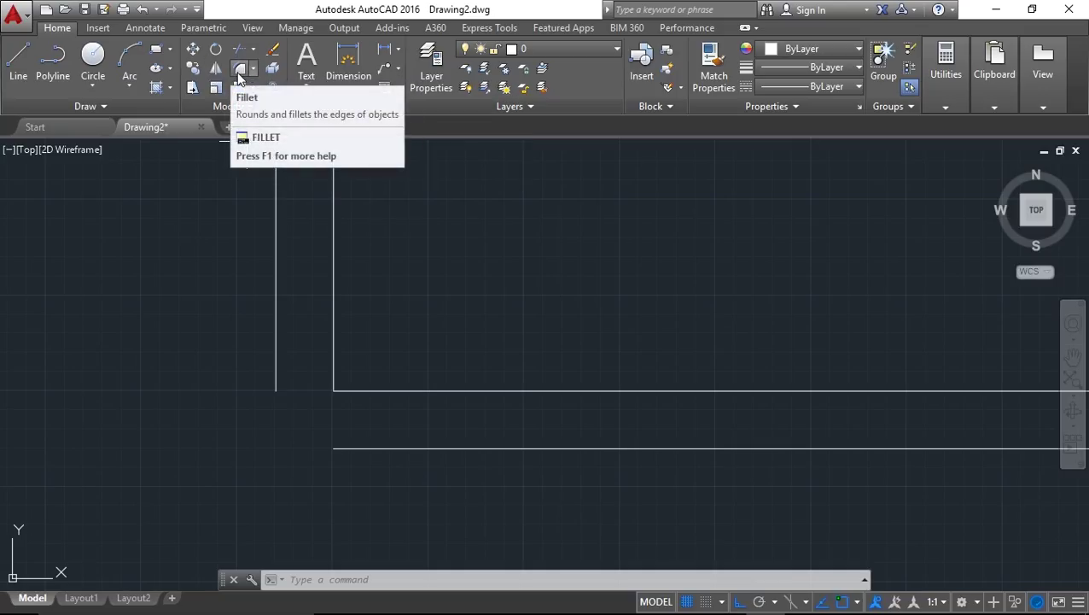
type("F")
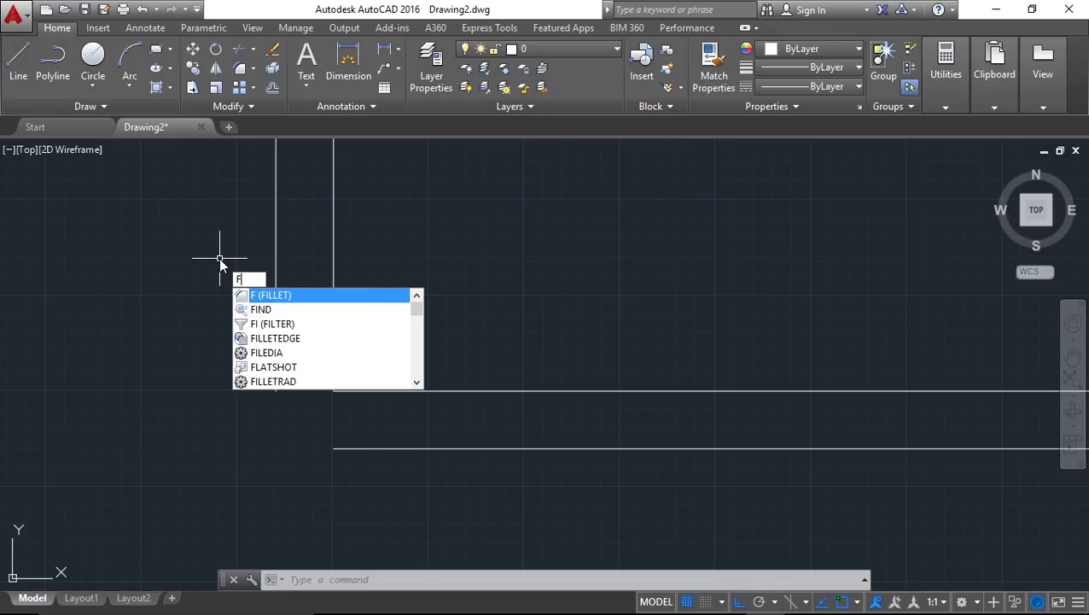
key("Return")
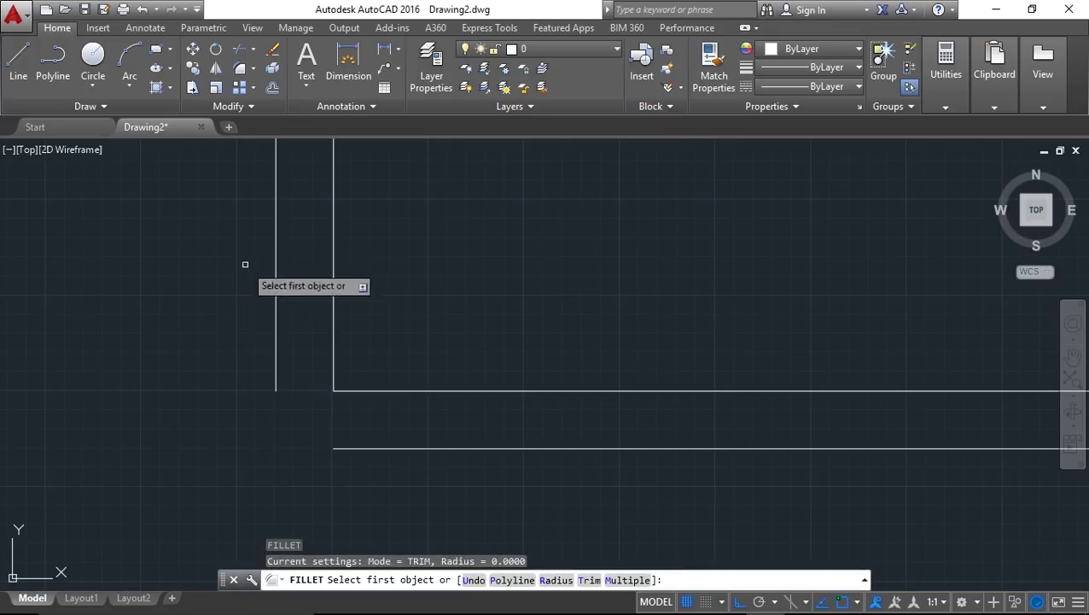
middle_click_drag(207, 395, 163, 372)
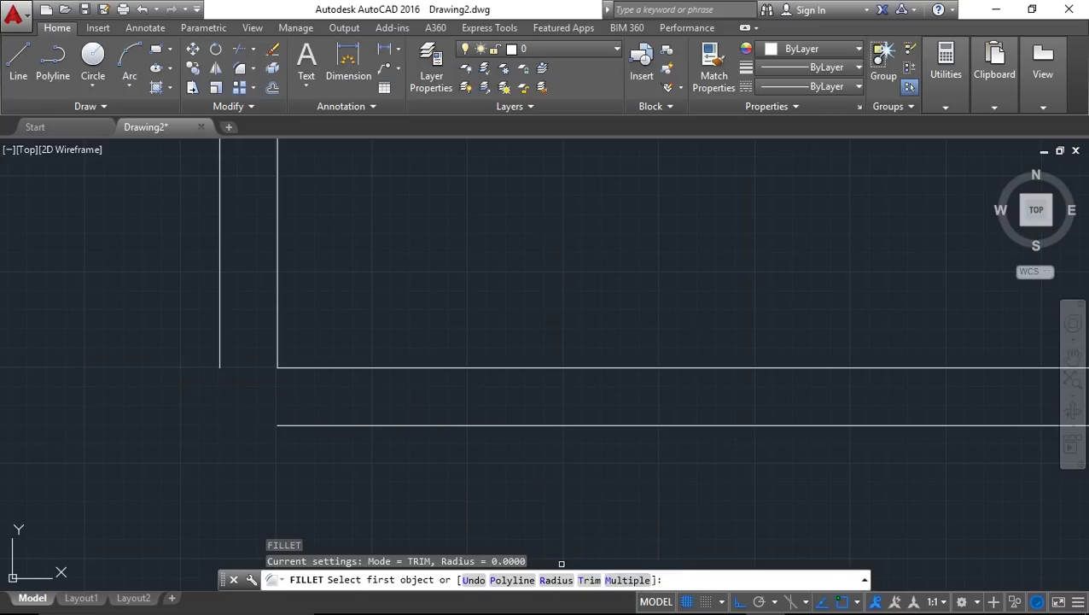
mouse_move(365, 316)
middle_mouse_down()
mouse_move(418, 318)
mouse_move(397, 343)
mouse_move(503, 345)
middle_mouse_up()
scroll(459, 318, "down", 5)
scroll(482, 345, "up", 5)
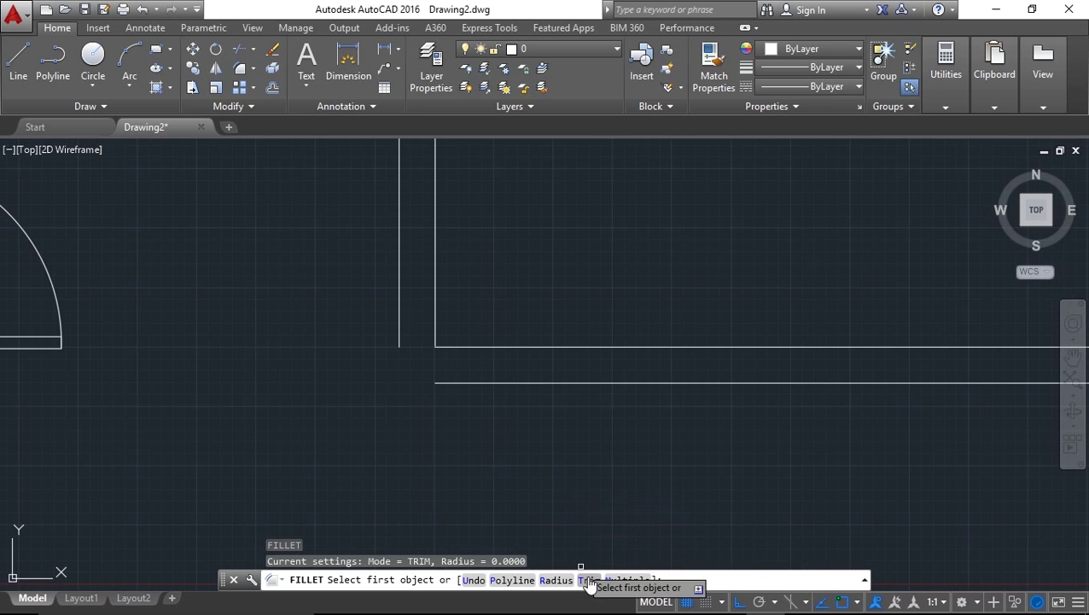
middle_click_drag(507, 296, 475, 327)
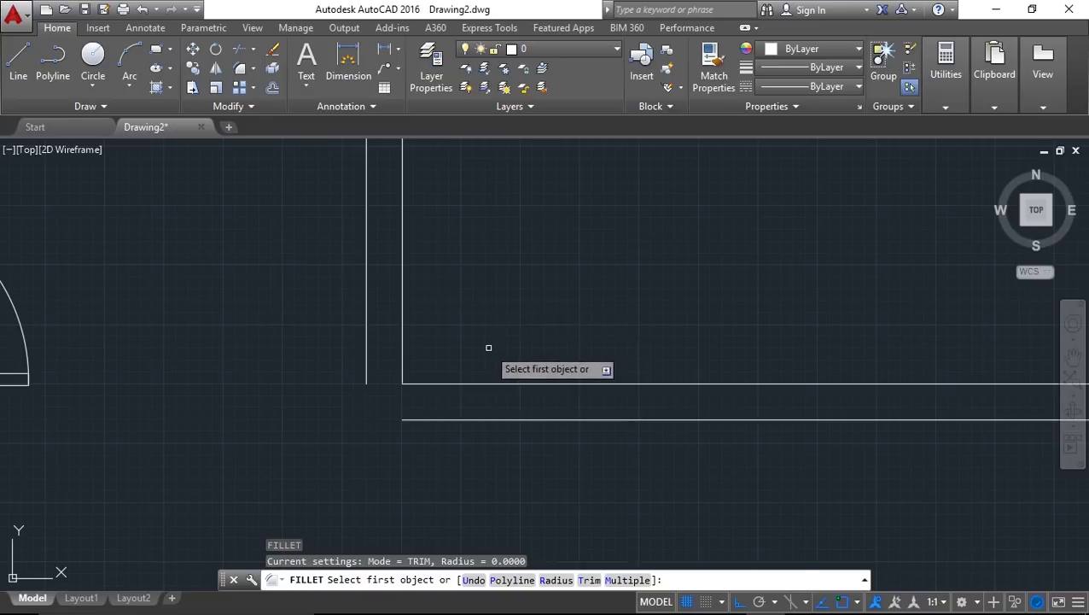
left_click(367, 328)
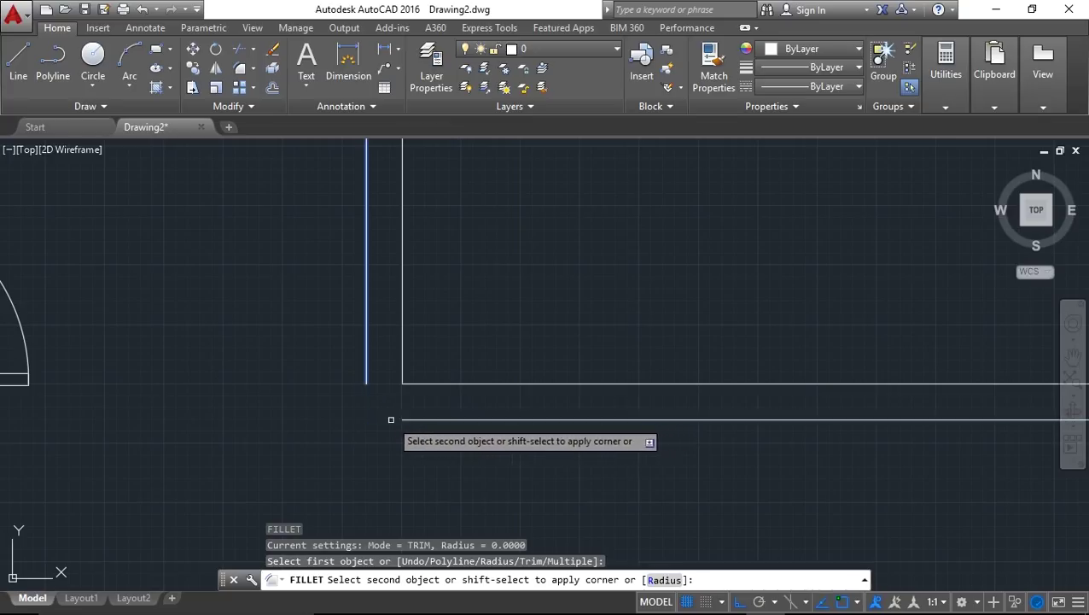
left_click(439, 419)
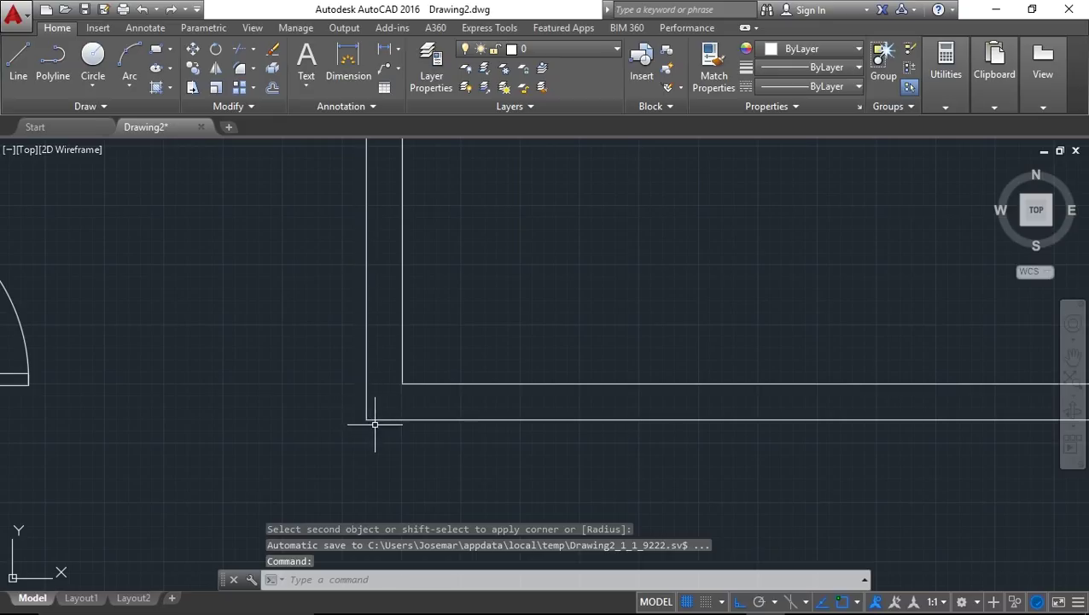
- Select the two outer wall lines to check where they meet, clear the selection and inspect the corner
left_click(366, 419)
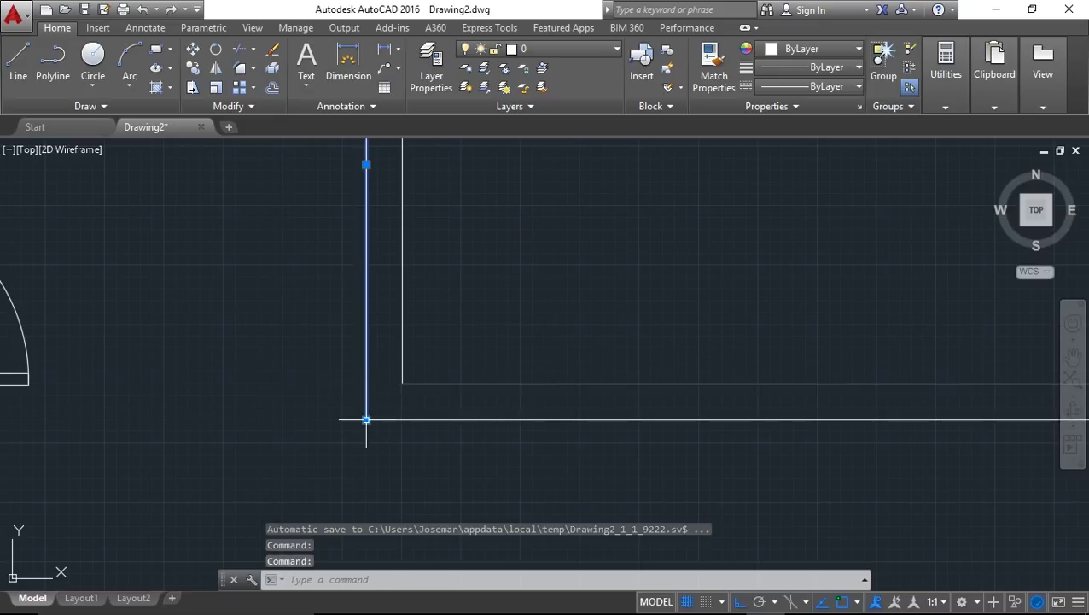
left_click(395, 420)
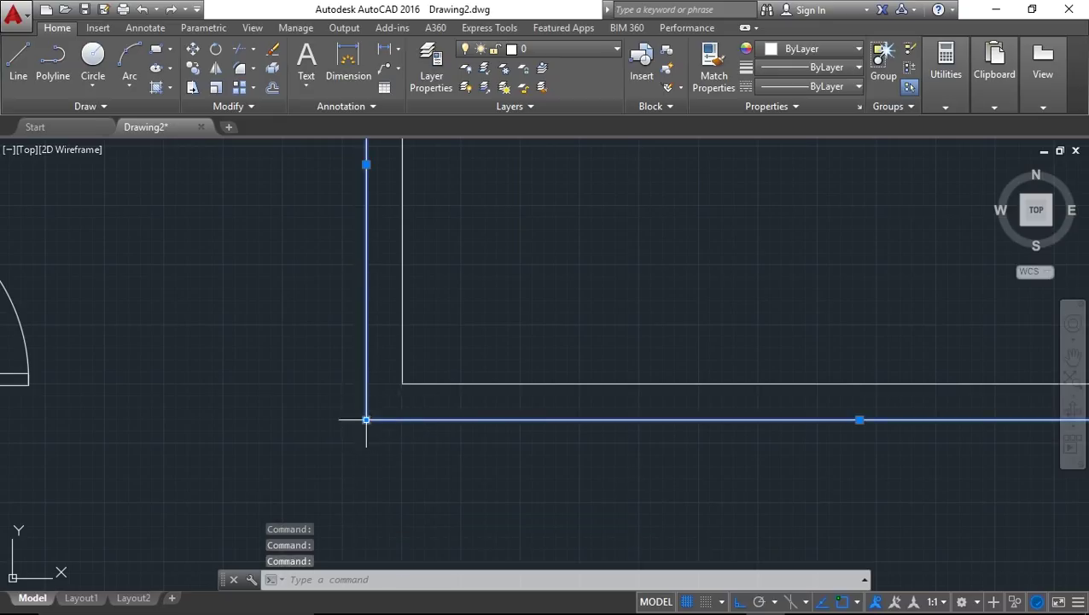
key("Escape")
scroll(336, 372, "down", 4)
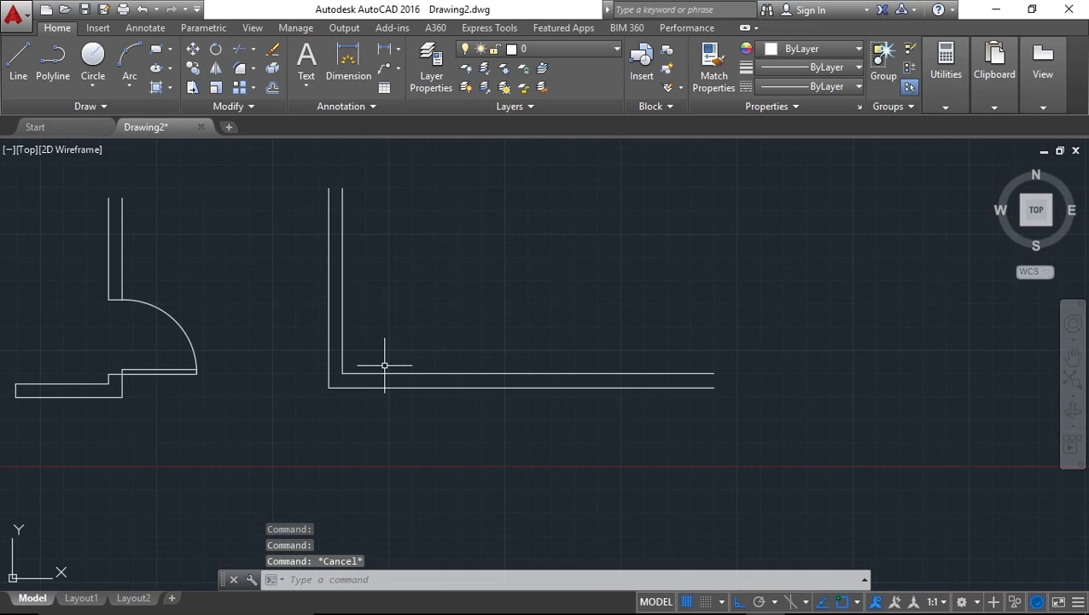
scroll(379, 373, "up", 5)
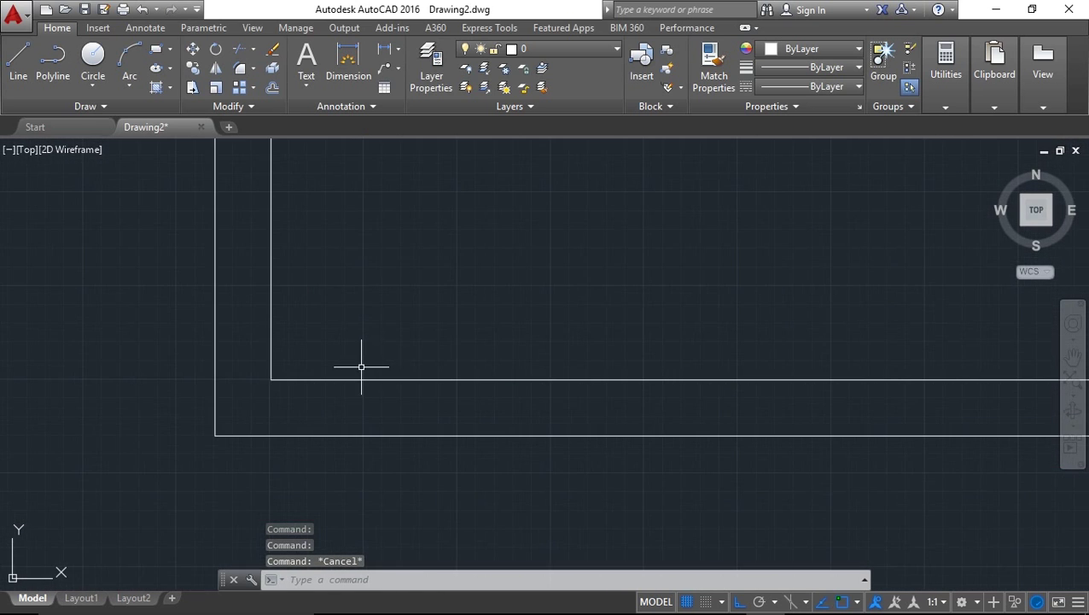
- Undo the corner fillet and both 150-unit offsets, back to the single vertical and horizontal lines
scroll(365, 381, "down", 3)
key("ctrl+z")
key("ctrl+z")
key("ctrl+z")
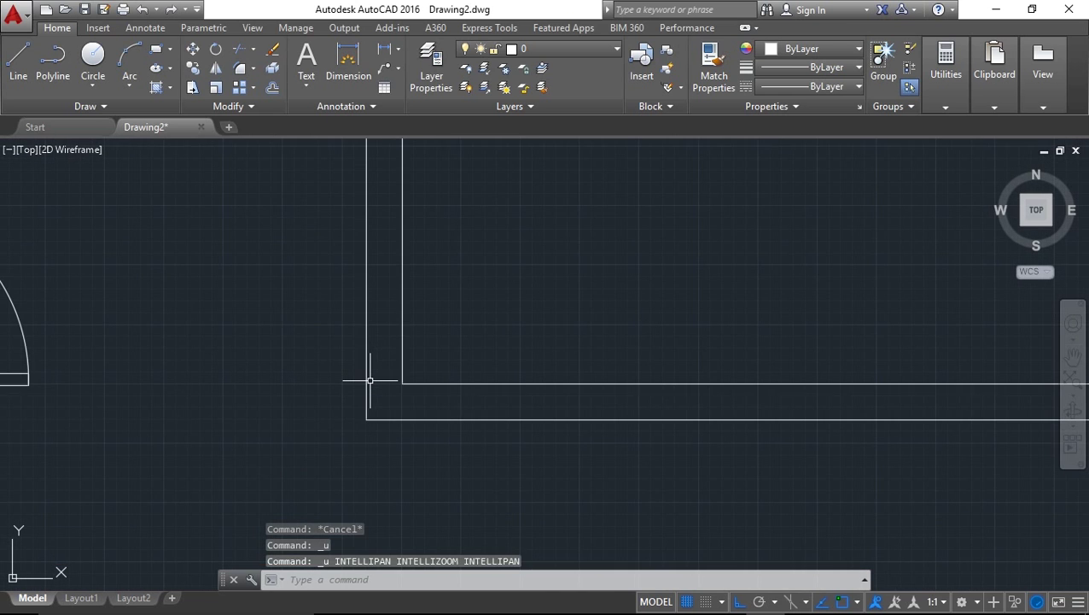
key("ctrl+z")
key("ctrl+z")
key("ctrl+z")
key("ctrl+z")
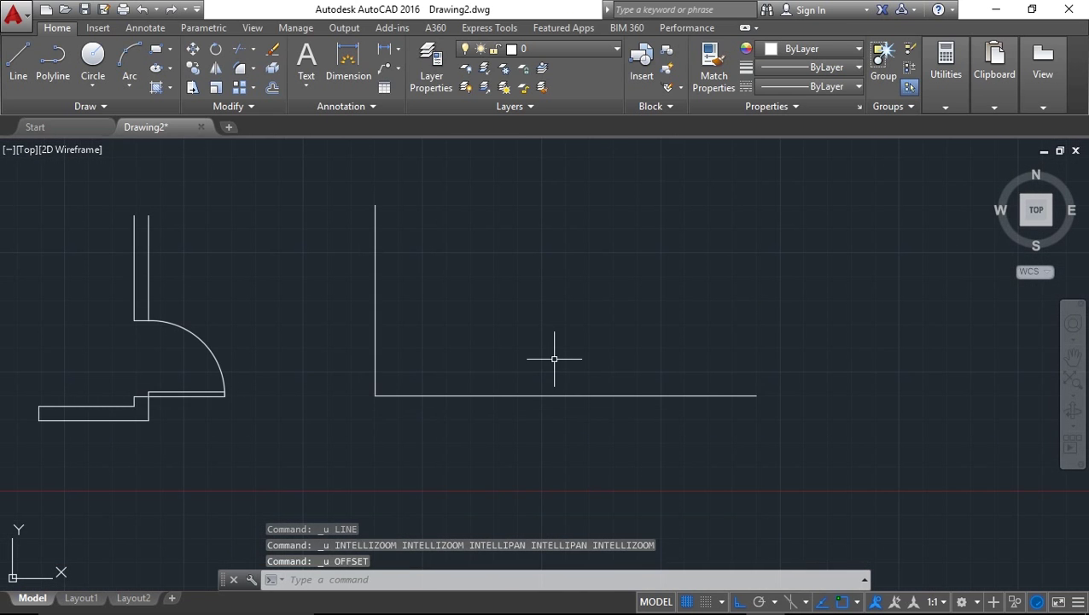
- Offset the vertical line 150 units to its right side and end the Offset command
scroll(400, 392, "up", 3)
scroll(392, 395, "down", 2)
middle_click_drag(410, 370, 361, 411)
type("o")
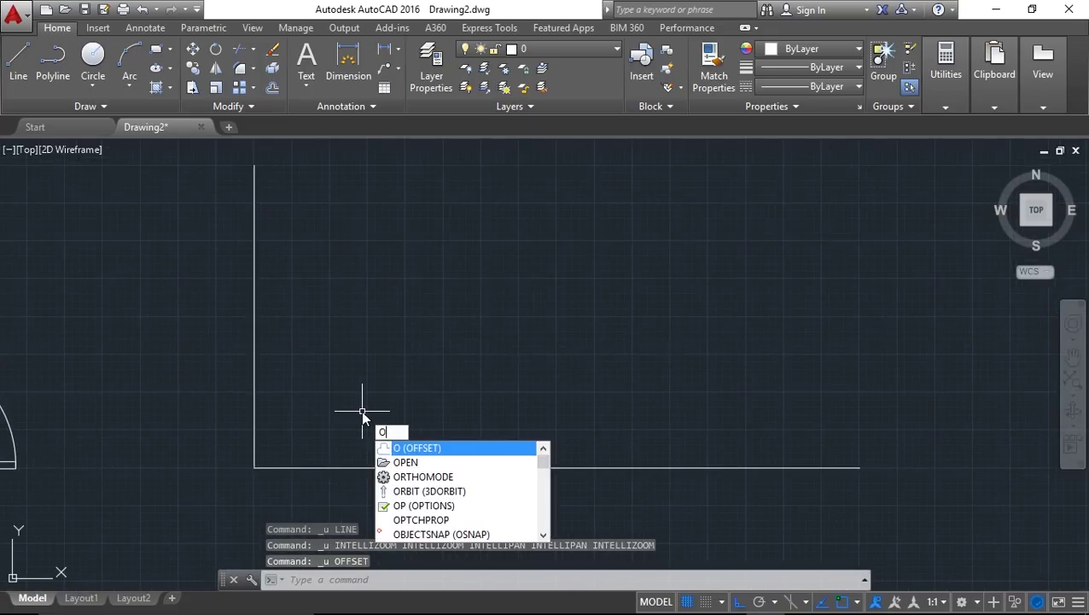
key("Return")
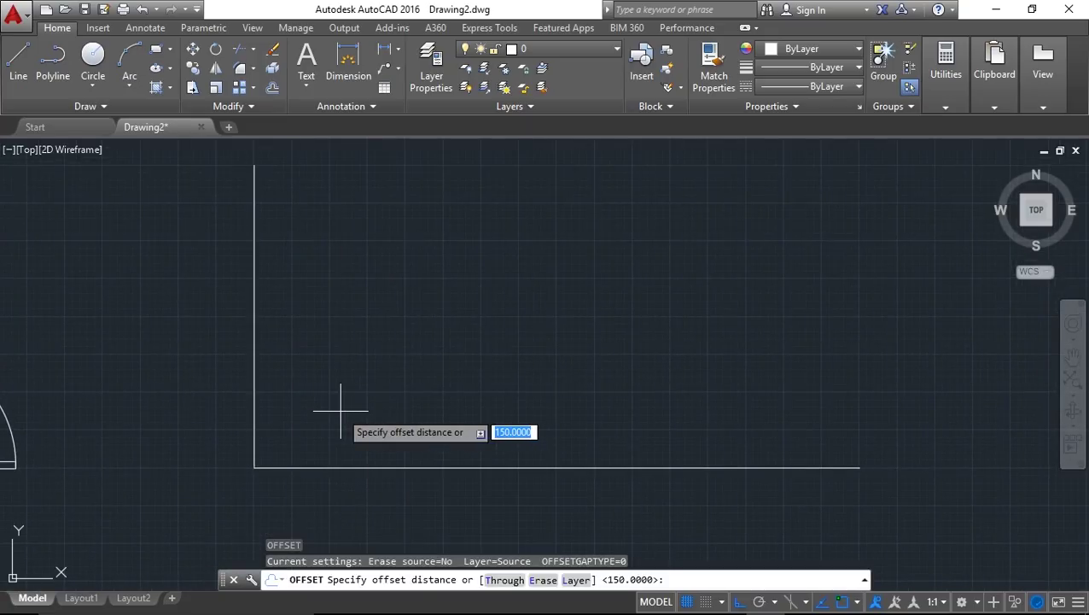
key("Return")
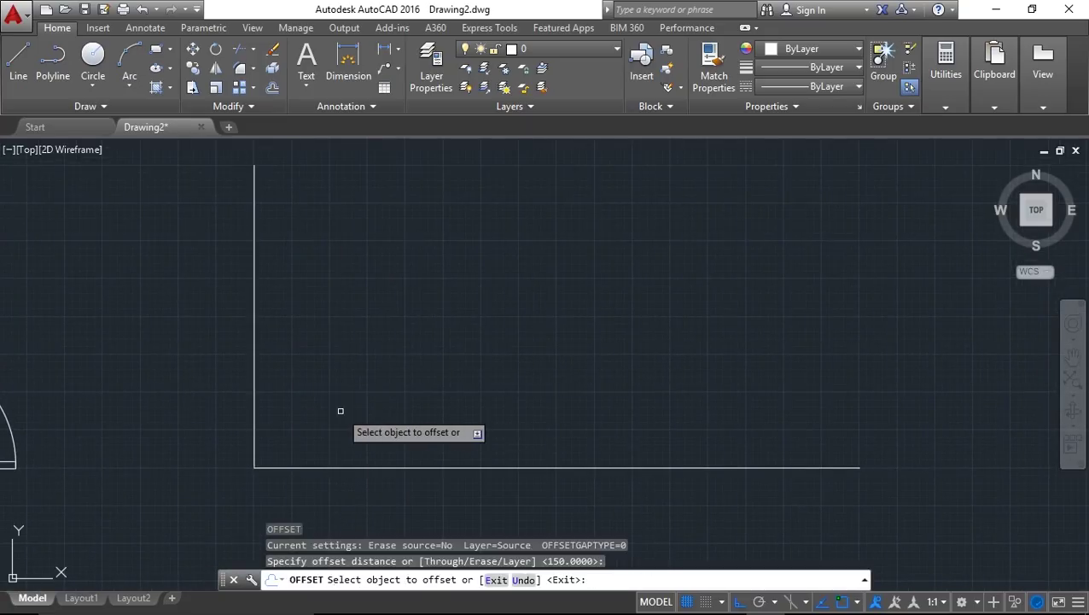
left_click(254, 382)
left_click(390, 380)
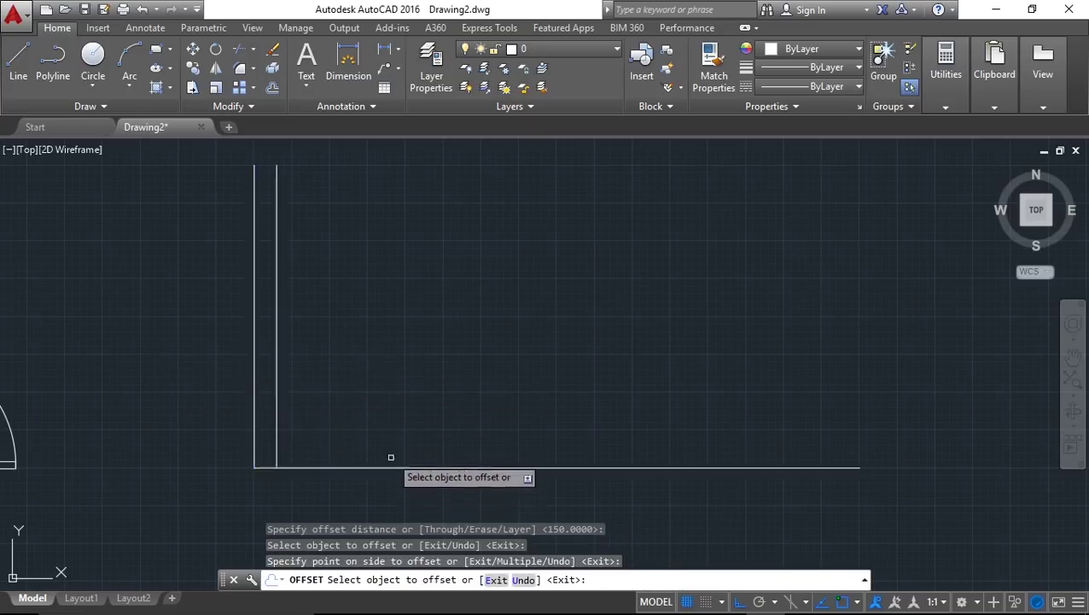
key("Escape")
- Offset the horizontal line 150 units upward, keeping the stored distance, and end the Offset command
key("Return")
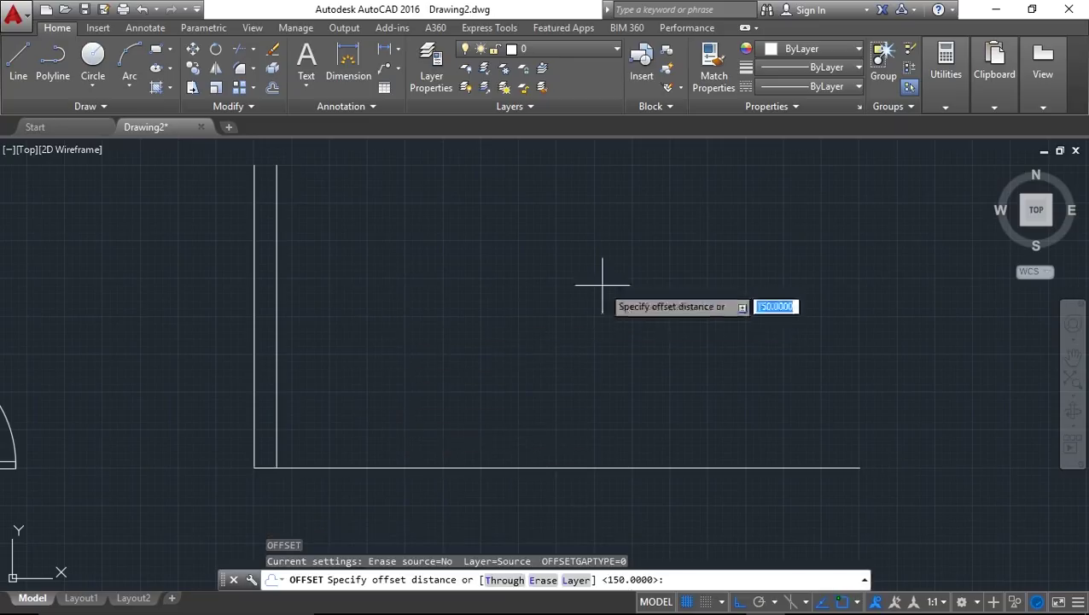
key("Return")
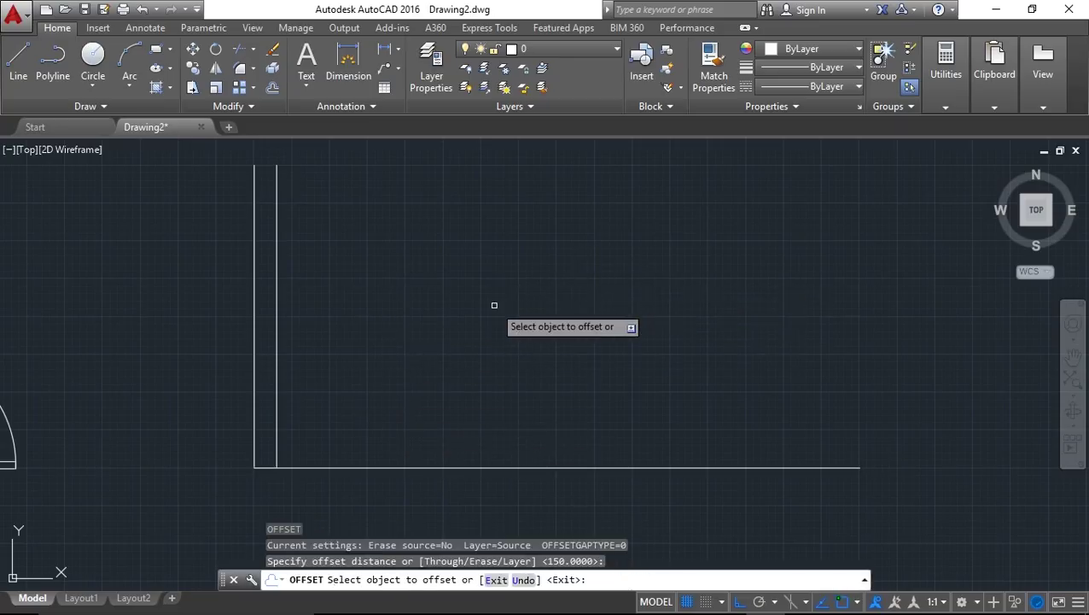
left_click(416, 466)
left_click(423, 331)
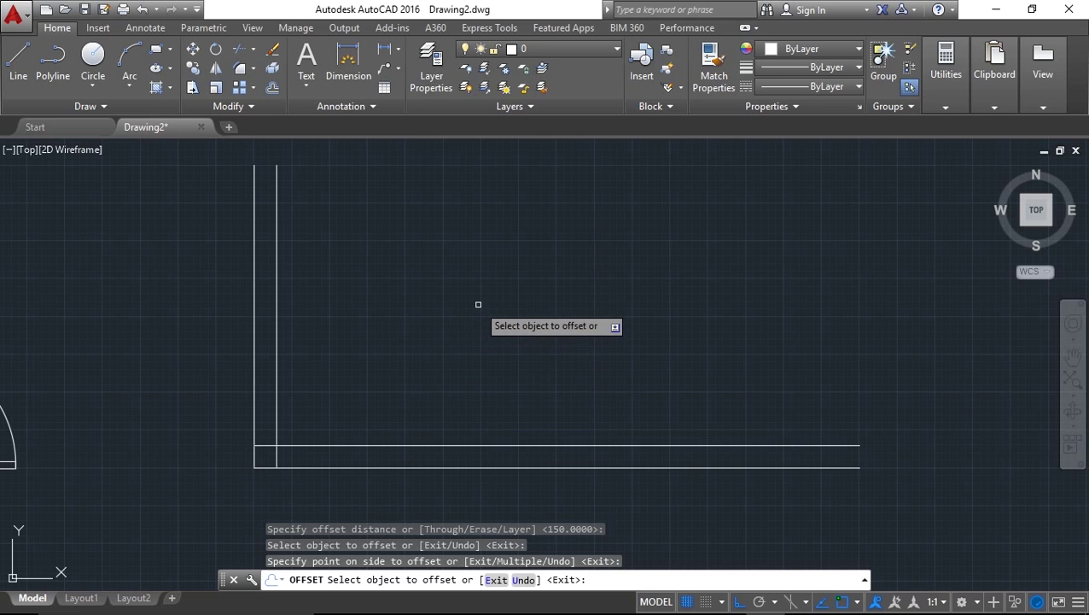
mouse_move(529, 243)
middle_mouse_down()
mouse_move(467, 328)
mouse_move(428, 338)
middle_mouse_up()
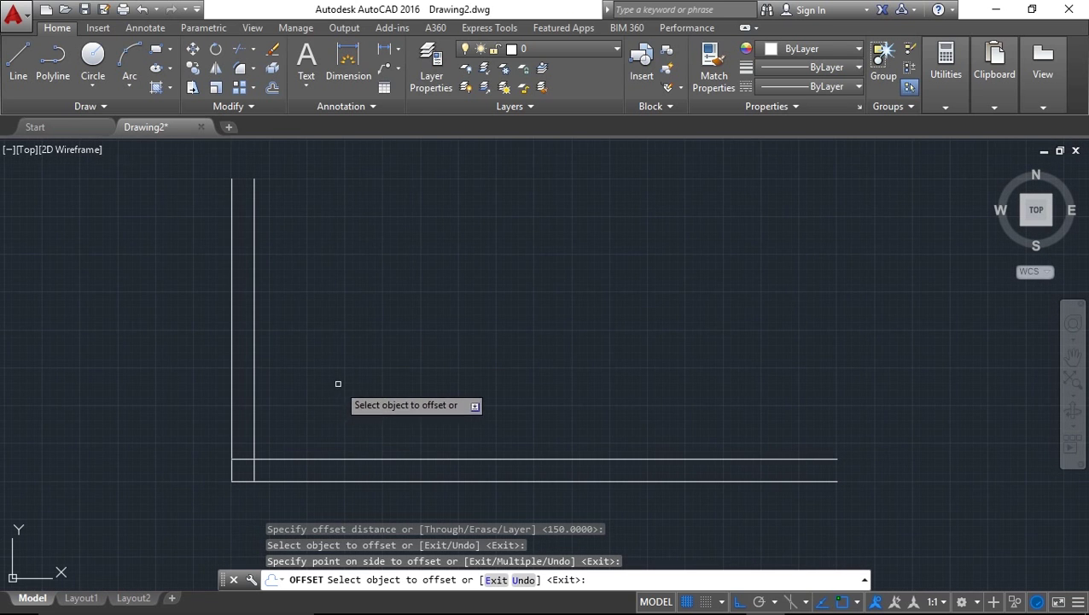
key("Escape")
- Examine the crossing line ends at the wall corner, using trial selections around the overlap
scroll(265, 460, "up", 4)
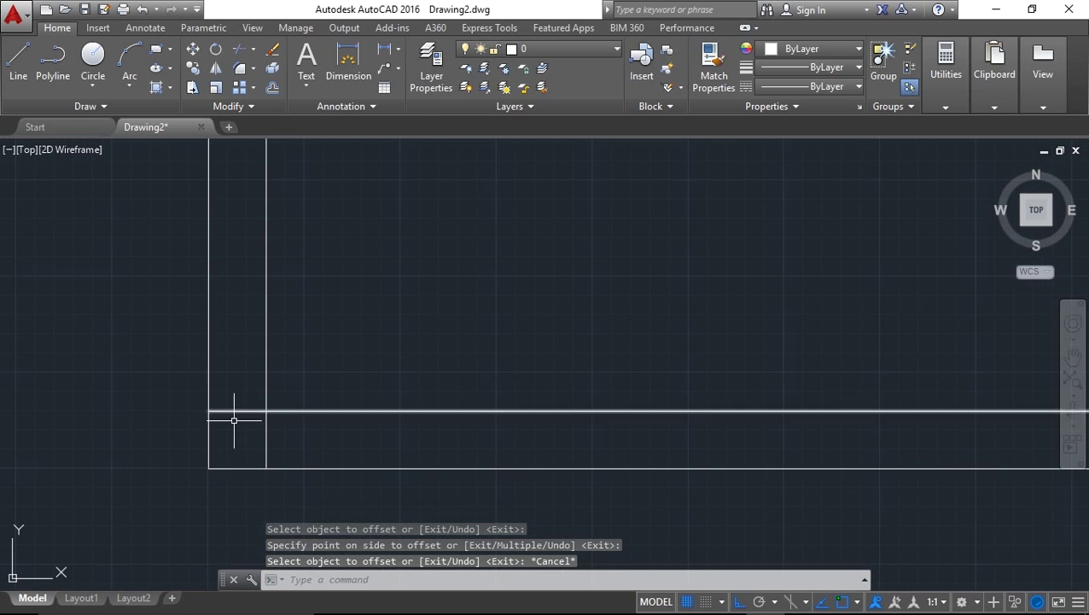
mouse_move(445, 372)
middle_mouse_down()
mouse_move(402, 379)
mouse_move(404, 405)
middle_mouse_up()
scroll(419, 382, "down", 4)
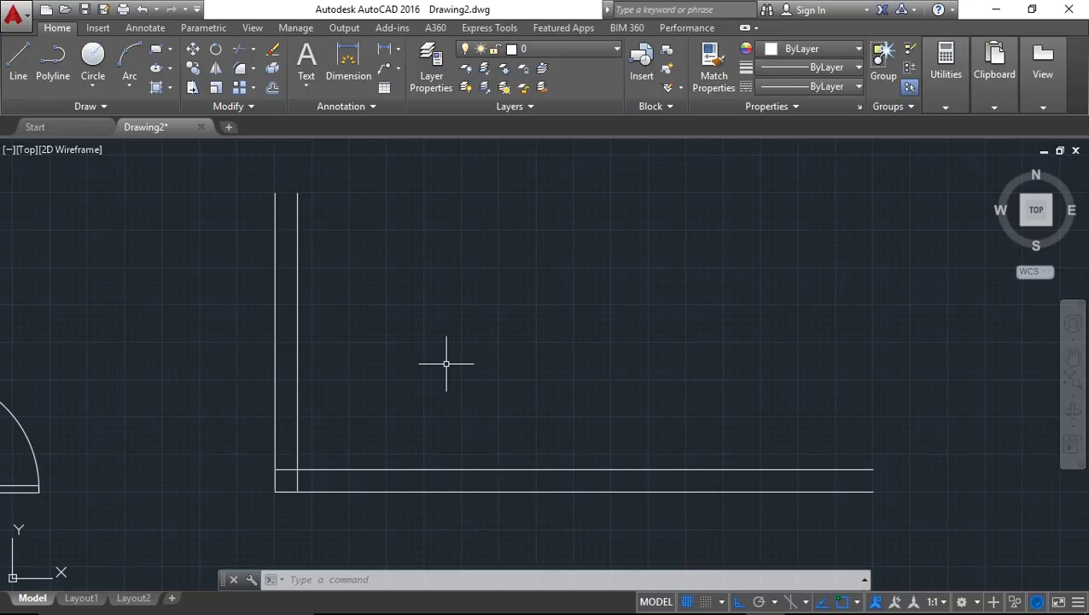
scroll(287, 481, "up", 5)
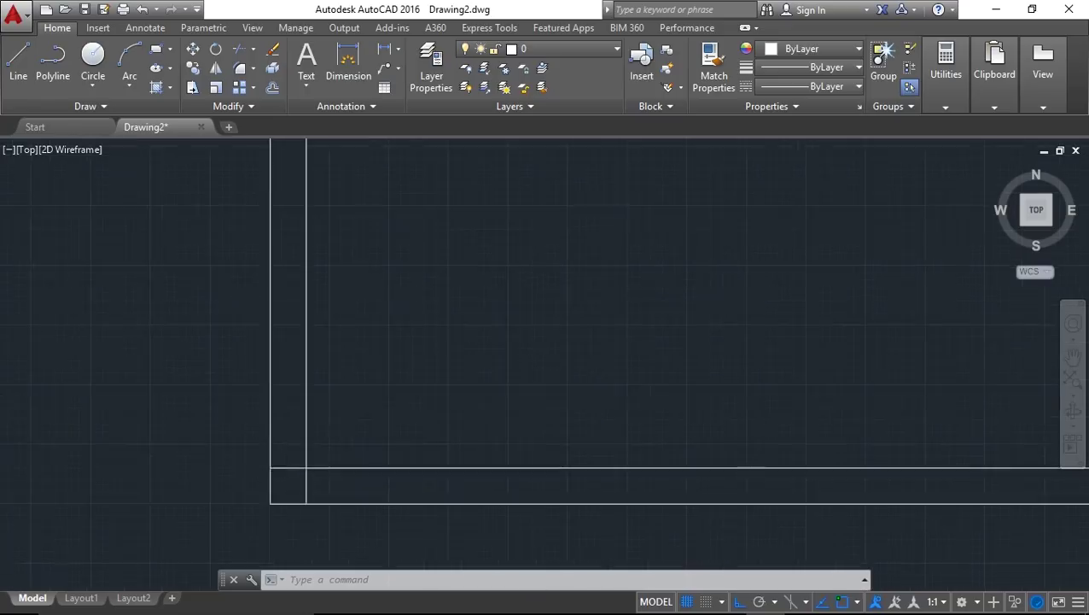
mouse_move(292, 463)
left_mouse_down()
mouse_move(427, 508)
mouse_move(367, 495)
mouse_move(322, 455)
left_mouse_up()
mouse_move(348, 527)
left_mouse_down()
mouse_move(338, 550)
mouse_move(306, 461)
mouse_move(339, 439)
mouse_move(357, 494)
left_mouse_up()
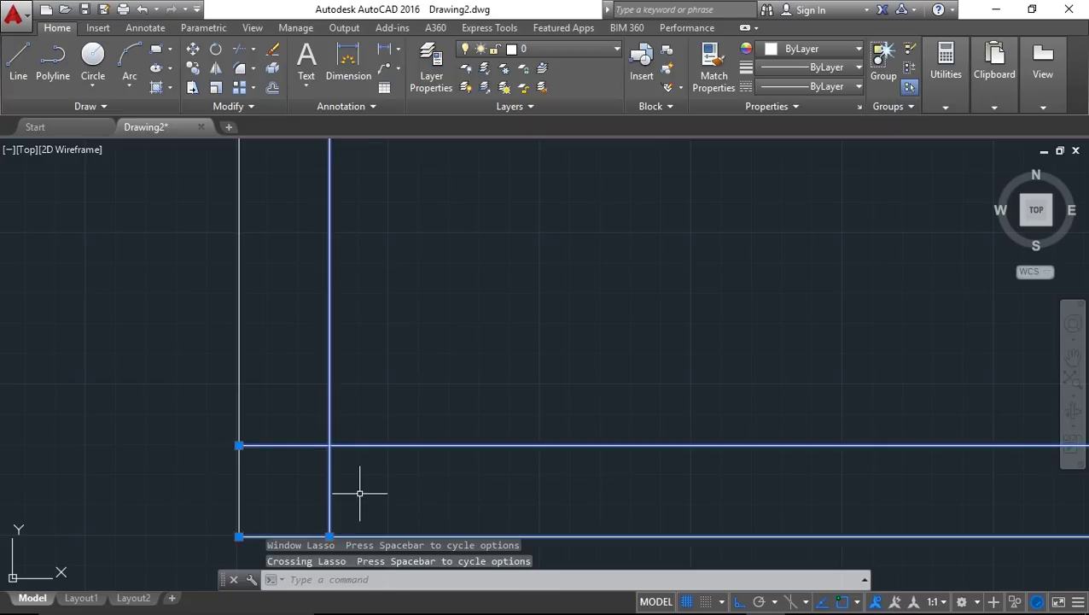
key("Escape")
mouse_move(221, 461)
left_mouse_down()
mouse_move(226, 450)
mouse_move(336, 439)
mouse_move(334, 416)
mouse_move(224, 426)
mouse_move(227, 450)
mouse_move(238, 446)
mouse_move(227, 450)
left_mouse_up()
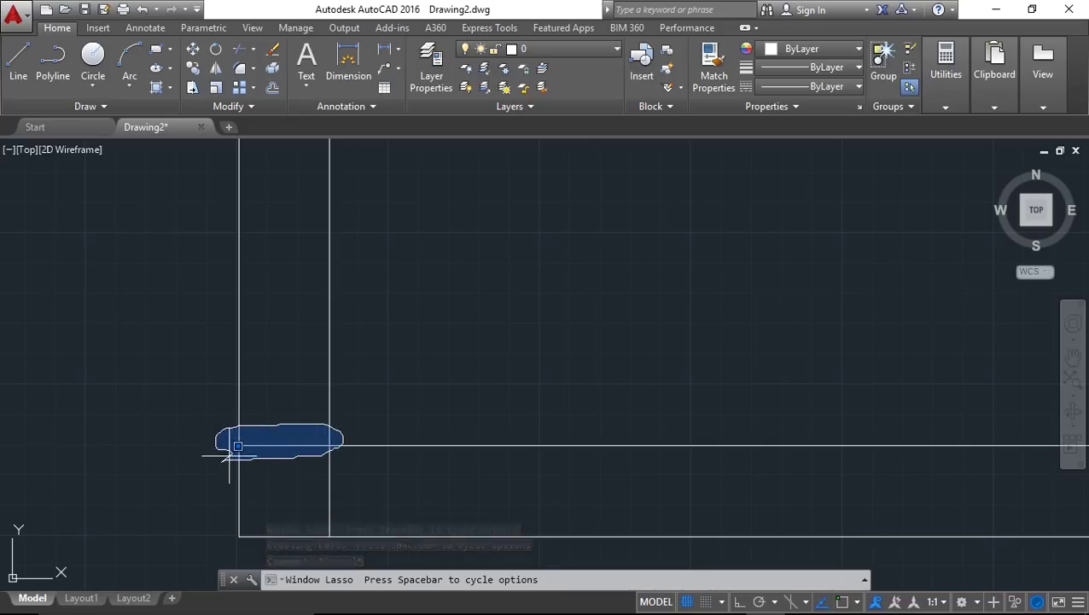
key("Escape")
scroll(438, 315, "down", 1)
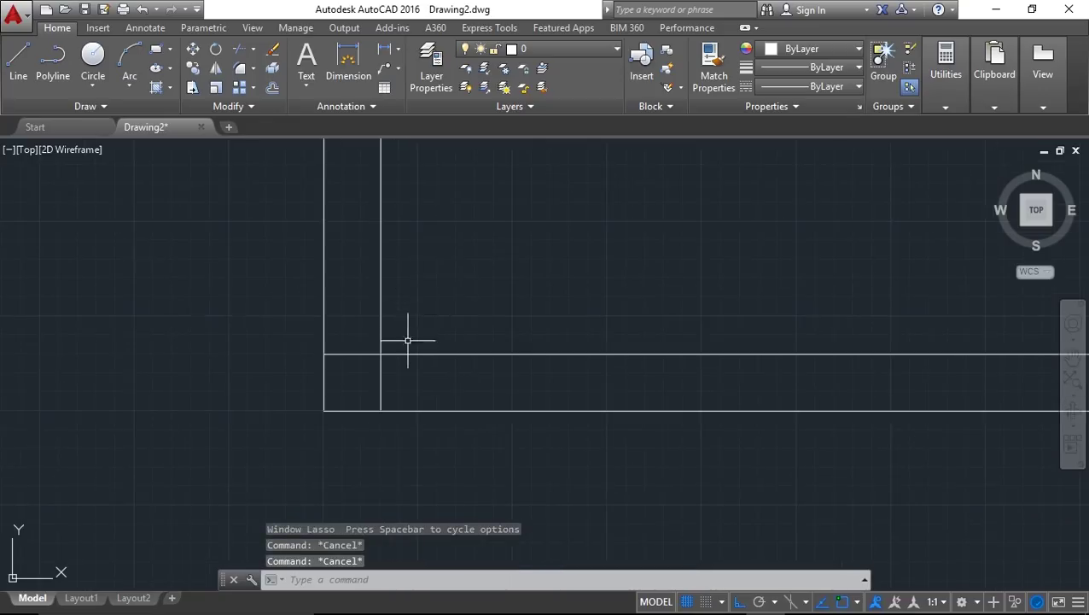
scroll(376, 367, "down", 1)
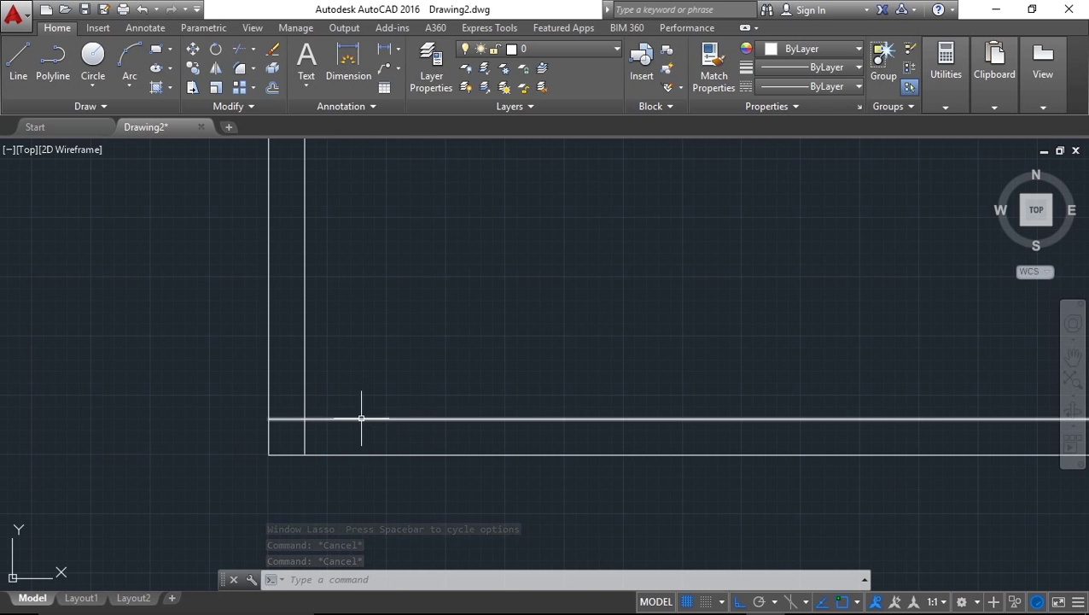
scroll(370, 408, "down", 2)
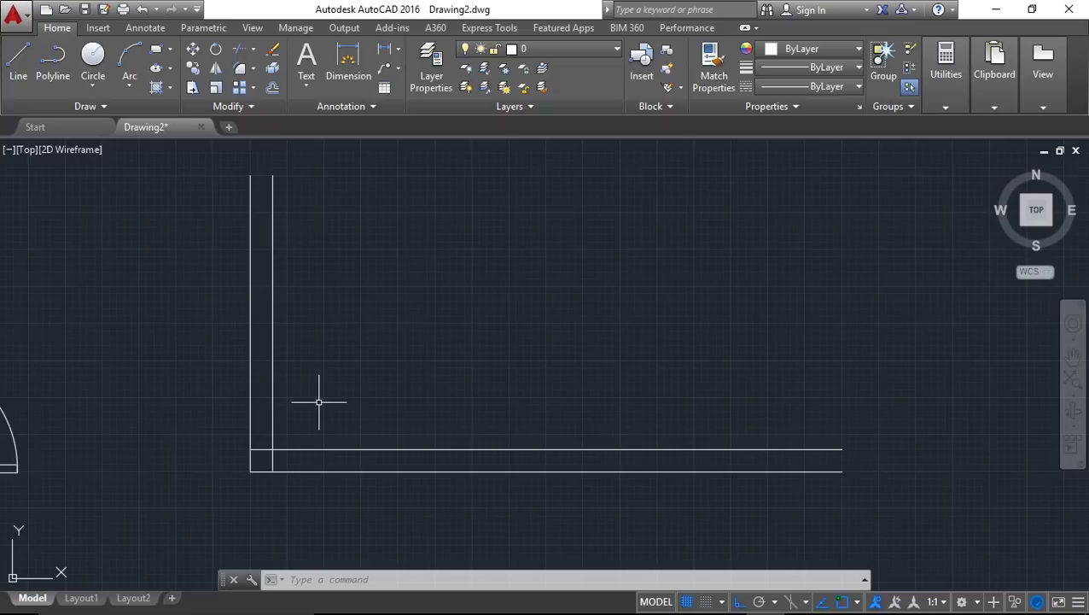
- Draw a short separate horizontal line in the open area inside the wall corner
type("lc")
key("Escape")
key("Escape")
type("l")
key("Return")
left_click(409, 348)
key("Escape")
scroll(522, 333, "up", 4)
scroll(496, 376, "down", 6)
scroll(512, 367, "up", 2)
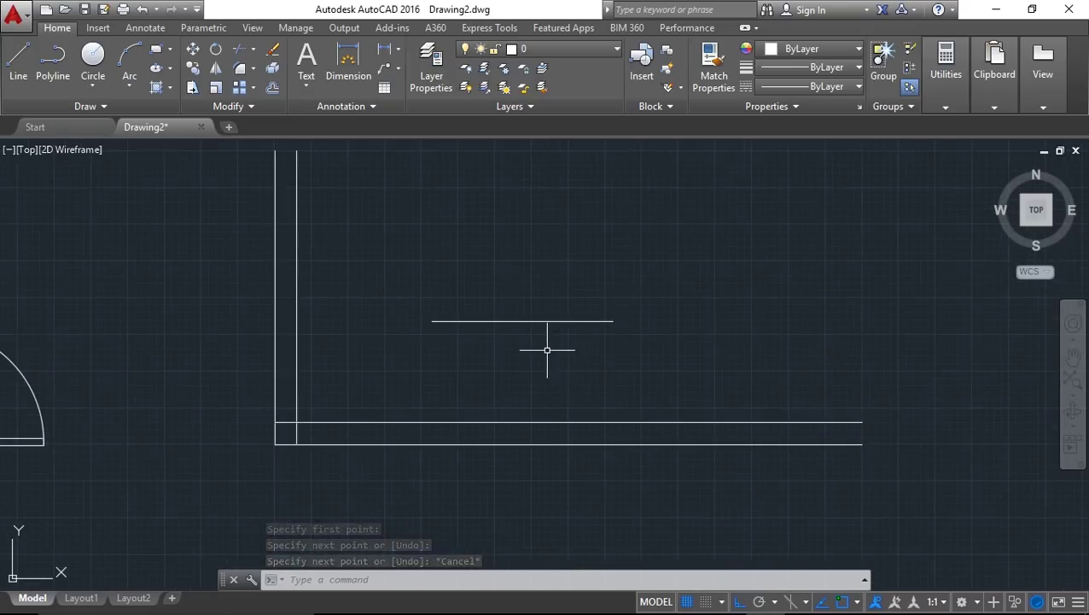
- Erase the short horizontal line inside the wall corner
left_click(693, 362)
left_click(478, 271)
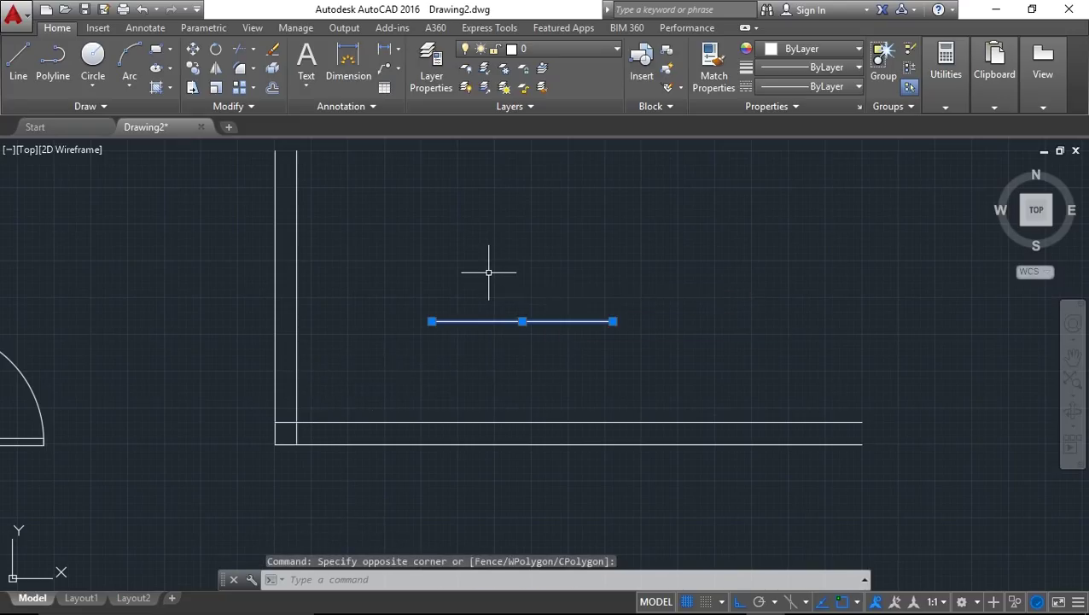
key("Delete")
- Examine the overlap of the inner vertical and horizontal wall lines at the corner, using trial selections of both lines
scroll(296, 431, "up", 3)
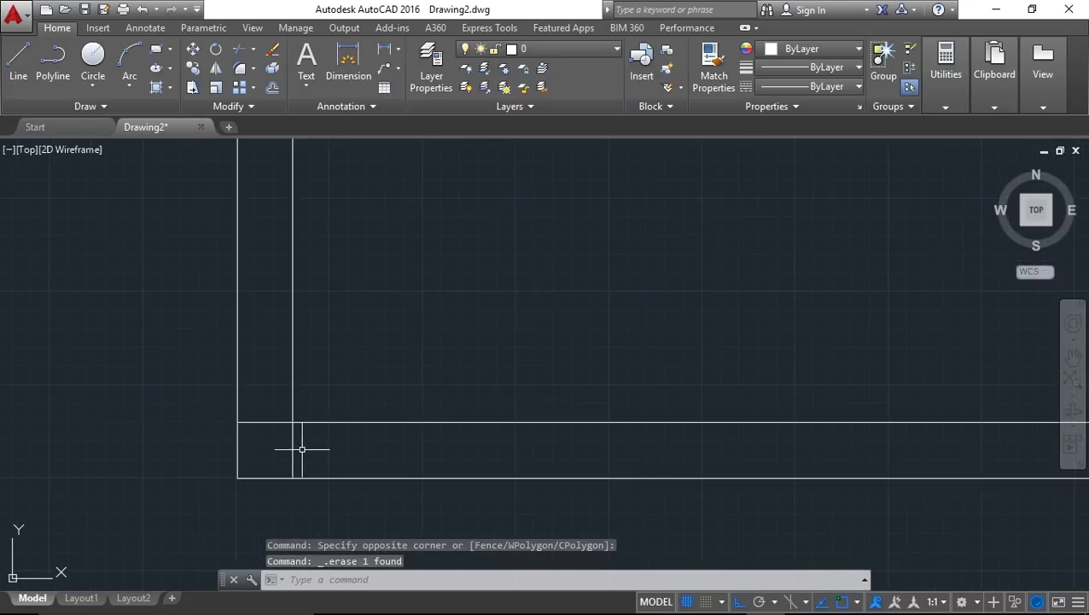
scroll(278, 420, "up", 3)
left_click(352, 442)
left_click(336, 379)
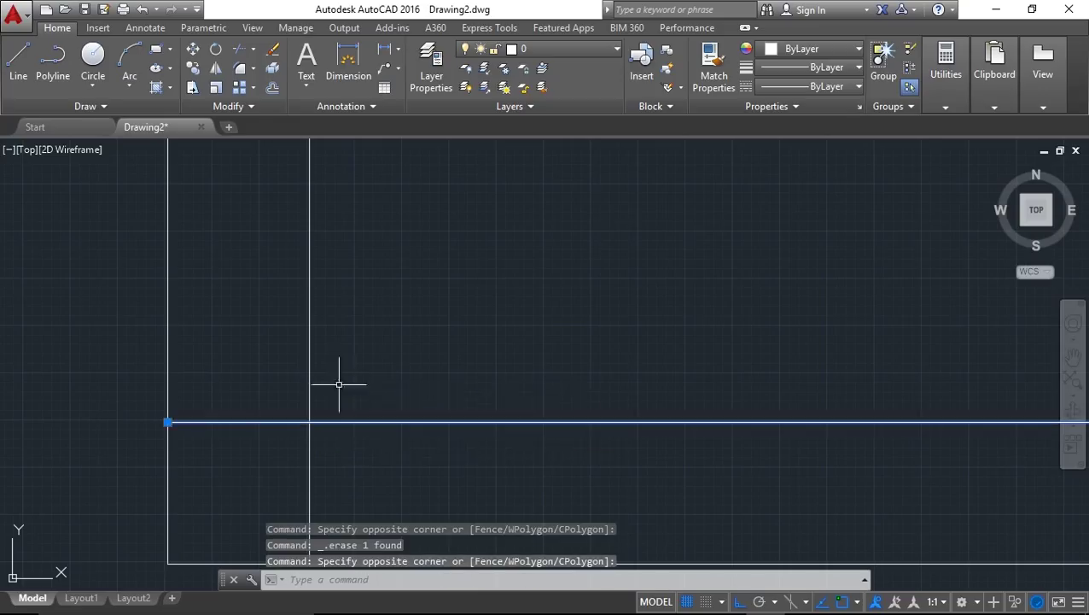
scroll(410, 393, "down", 4)
left_click(520, 378)
left_click(370, 298)
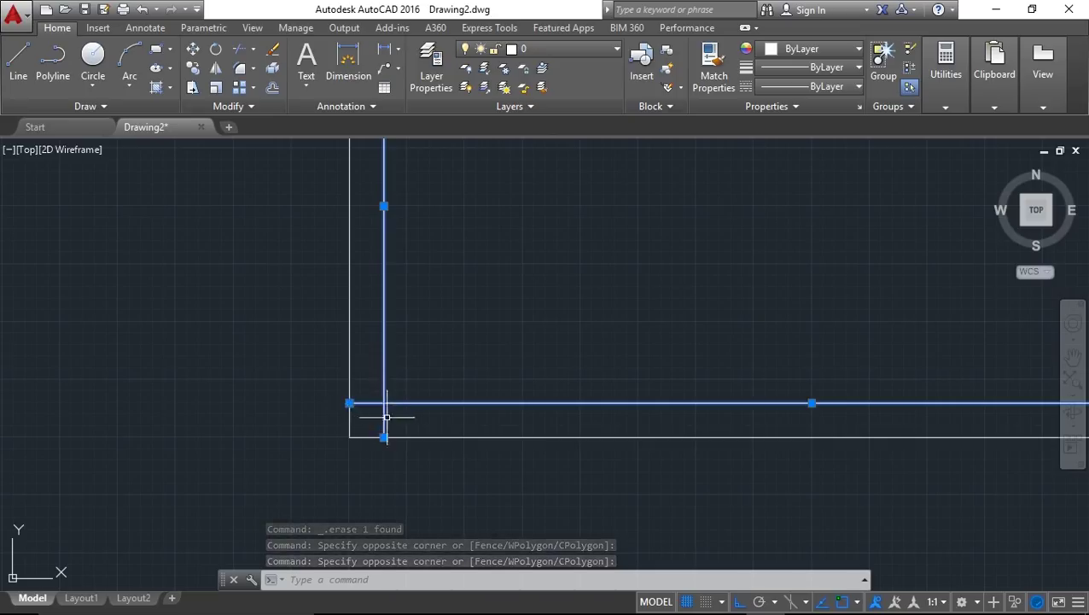
key("Escape")
left_click(425, 418)
left_click(376, 372)
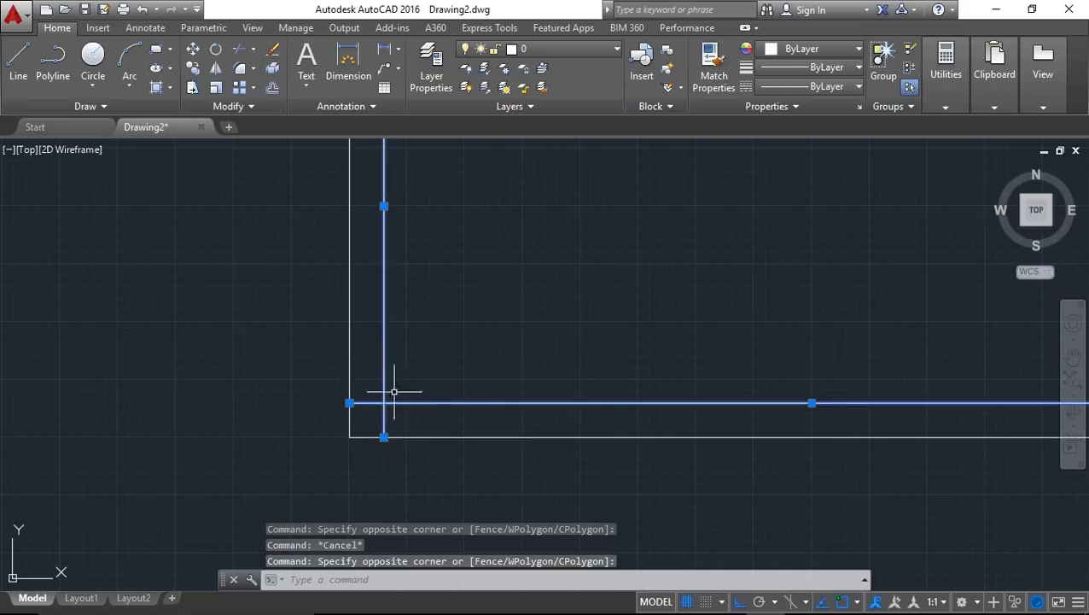
key("Escape")
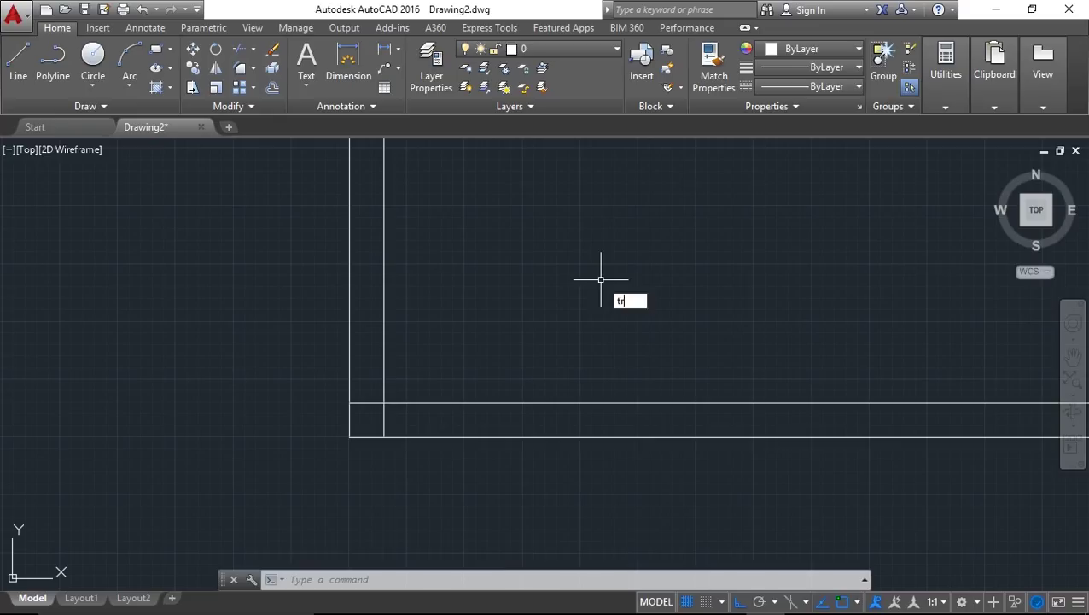
- Trim the overlapping ends of the two inner wall lines at the corner, using those two lines as cutting edges
key("Return")
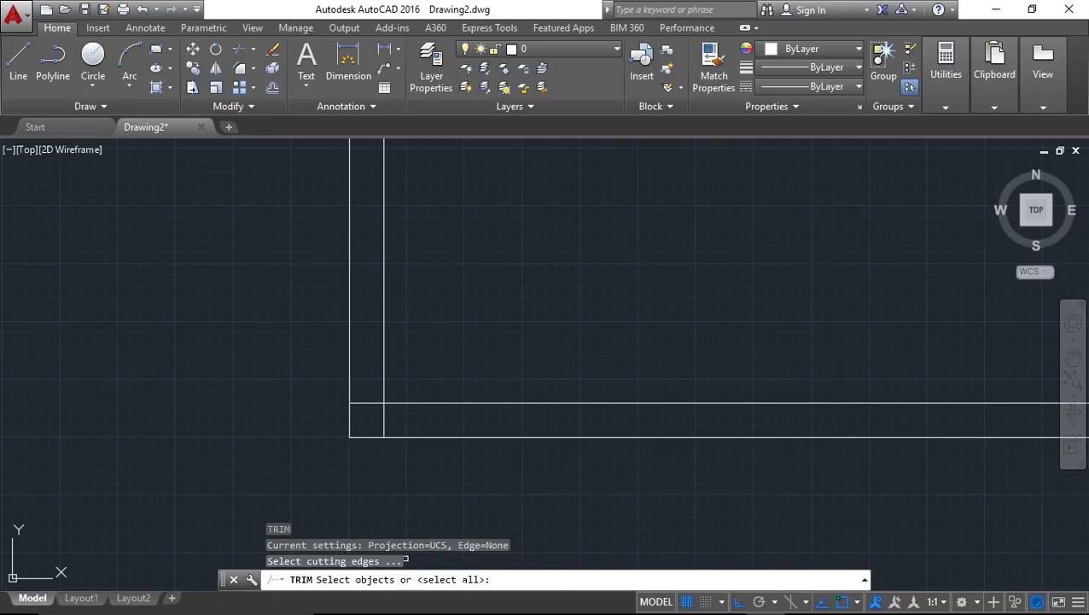
middle_click_drag(471, 262, 402, 255)
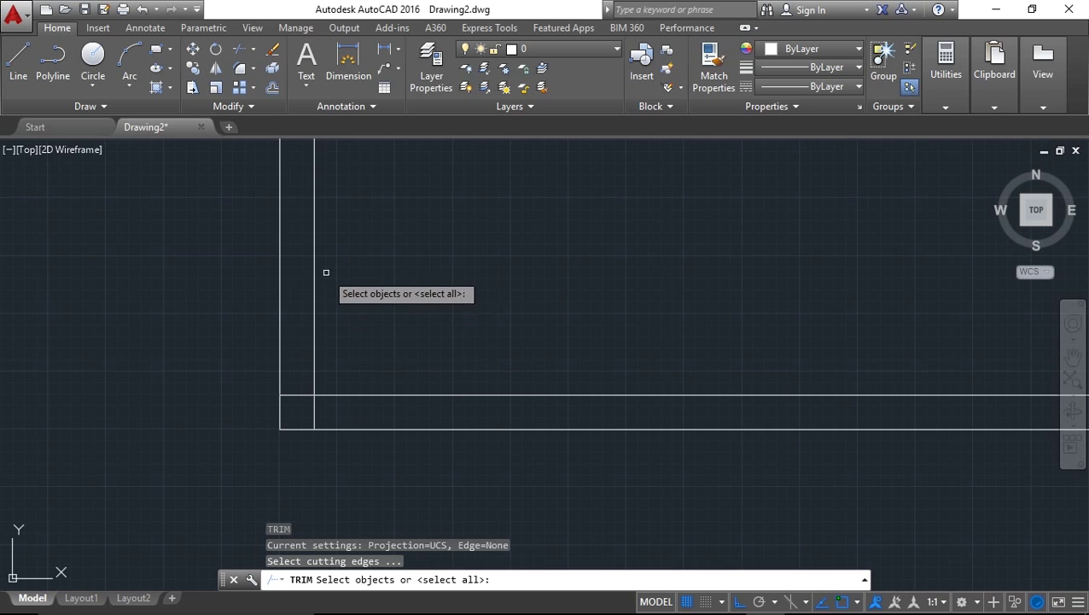
left_click(313, 246)
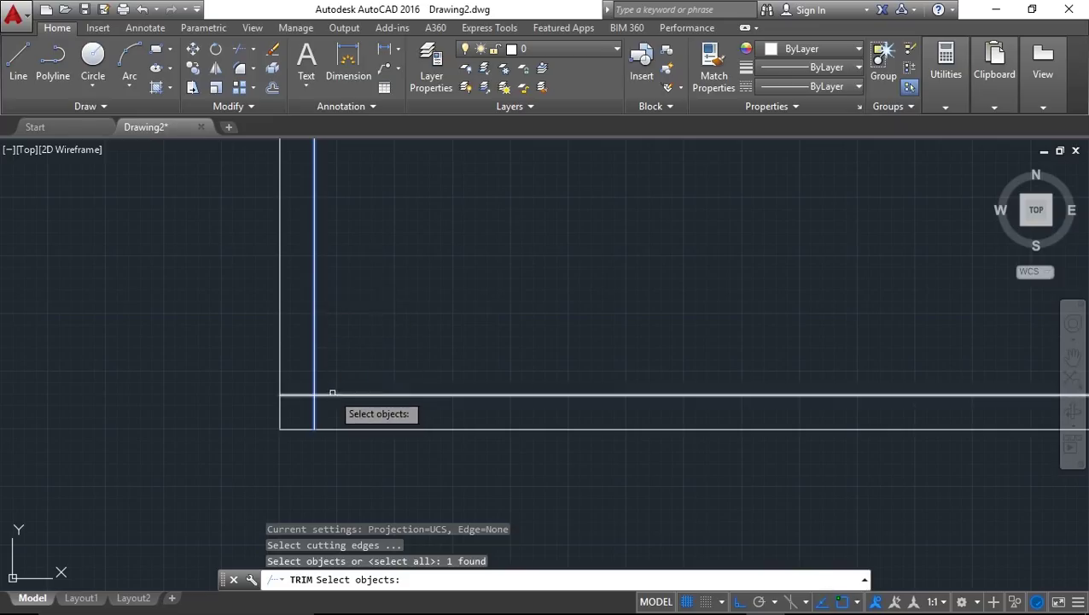
left_click(333, 393)
middle_click_drag(394, 317, 480, 321)
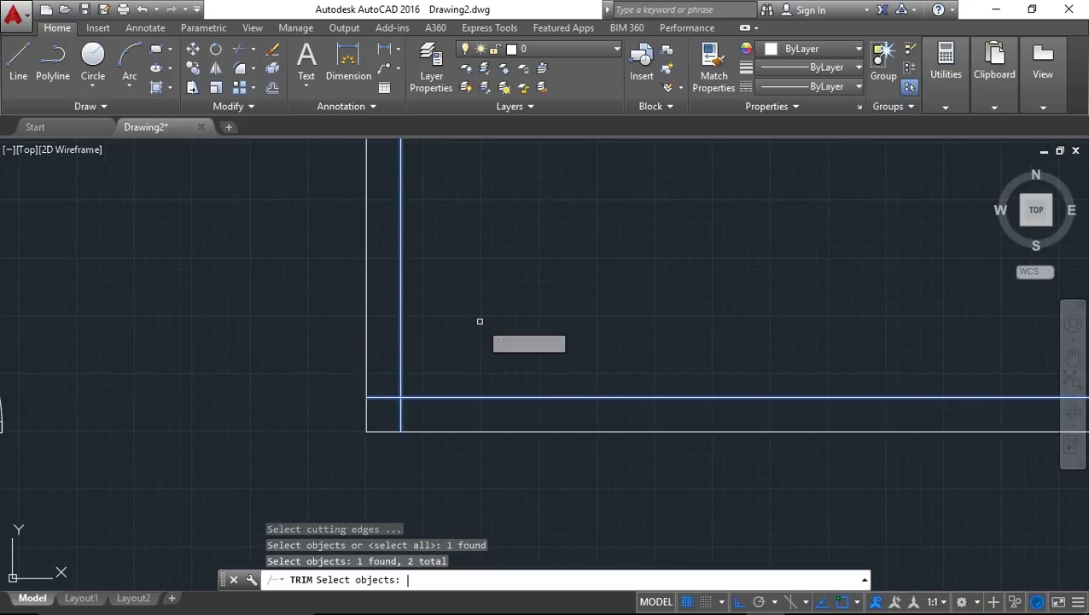
key("Return")
scroll(440, 377, "up", 2)
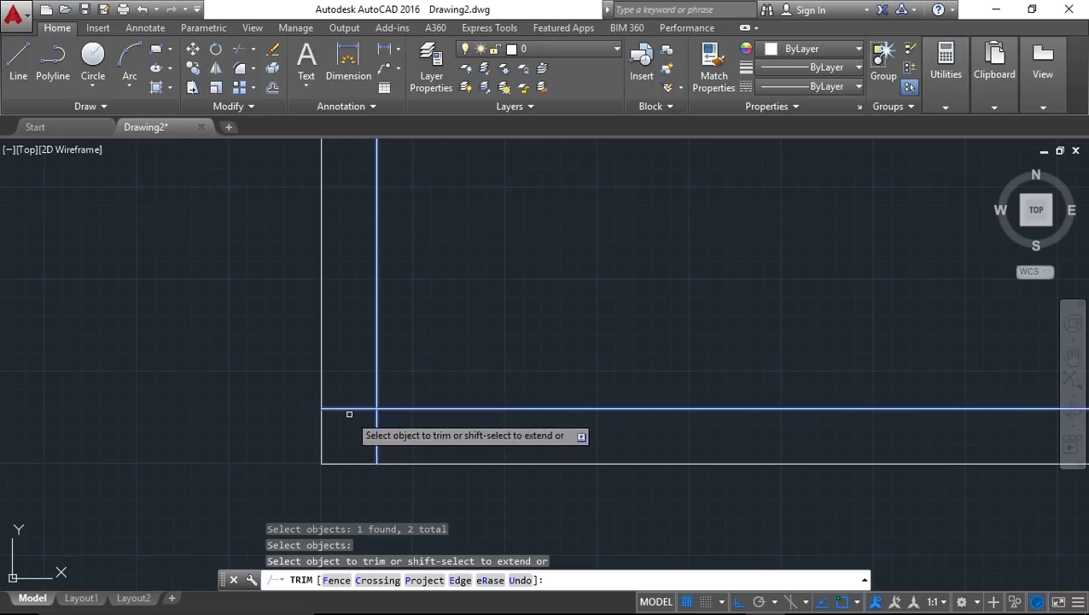
left_click(350, 407)
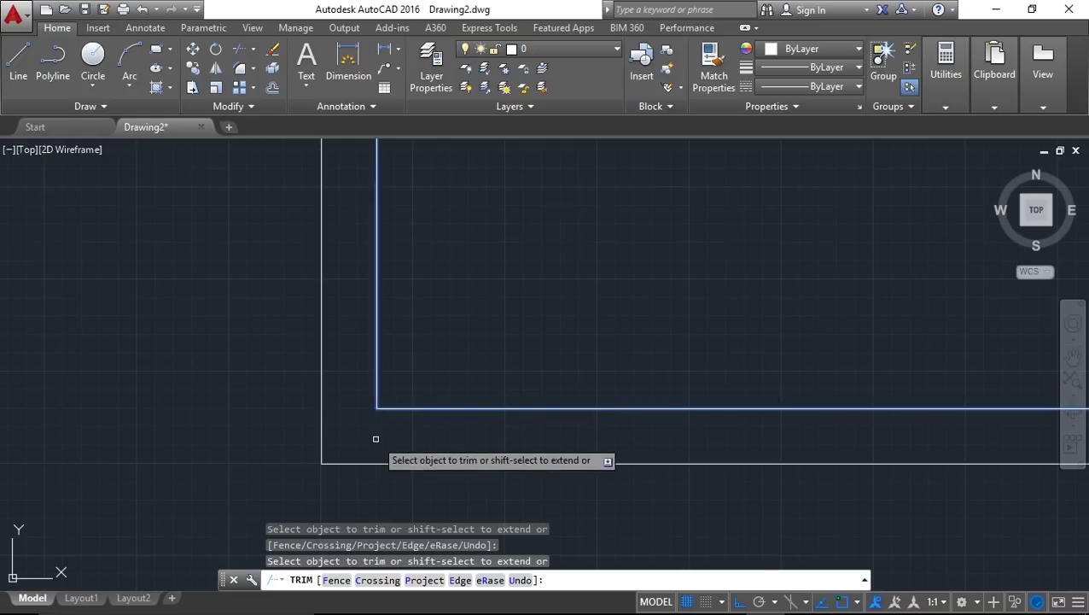
left_click(376, 436)
middle_click_drag(495, 455, 309, 454)
scroll(367, 433, "down", 5)
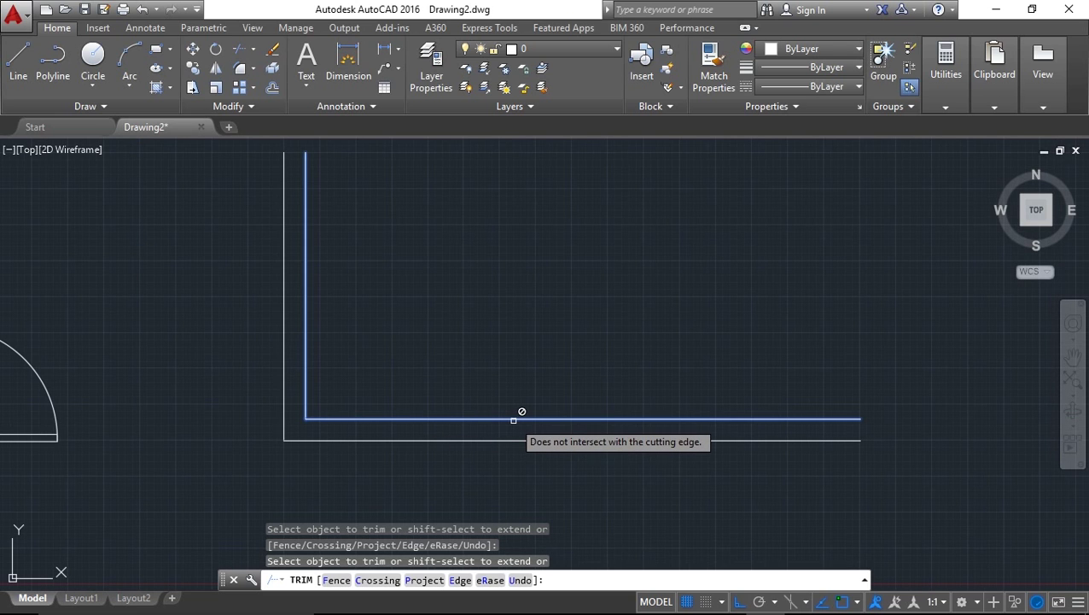
- Try to trim the inner horizontal wall line away from the corner, and end the Trim command
scroll(410, 437, "up", 3)
scroll(421, 434, "up", 2)
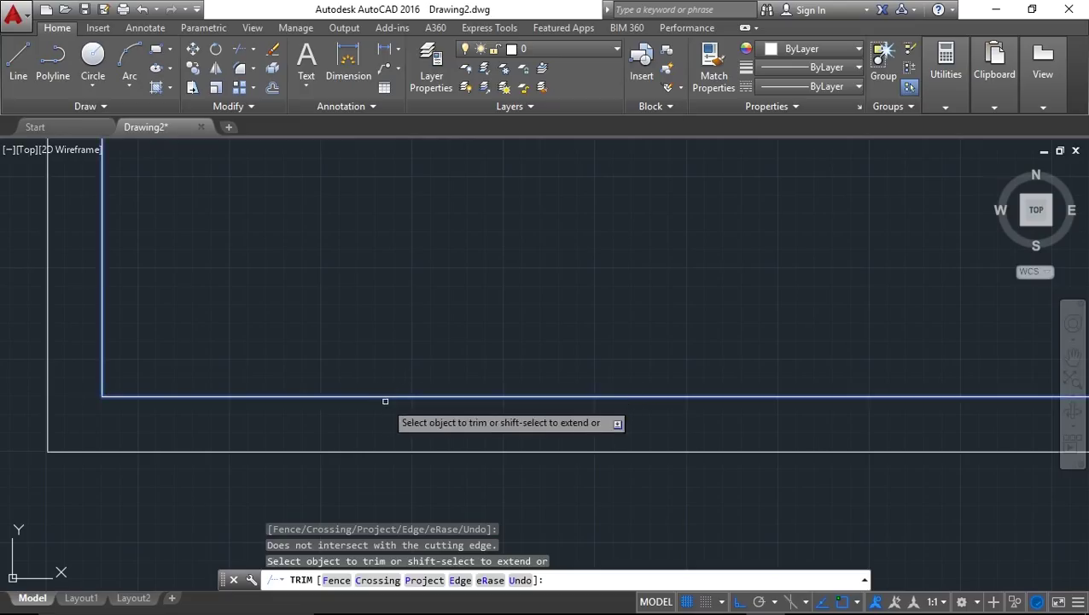
left_click(393, 398)
key("Escape")
scroll(444, 375, "down", 2)
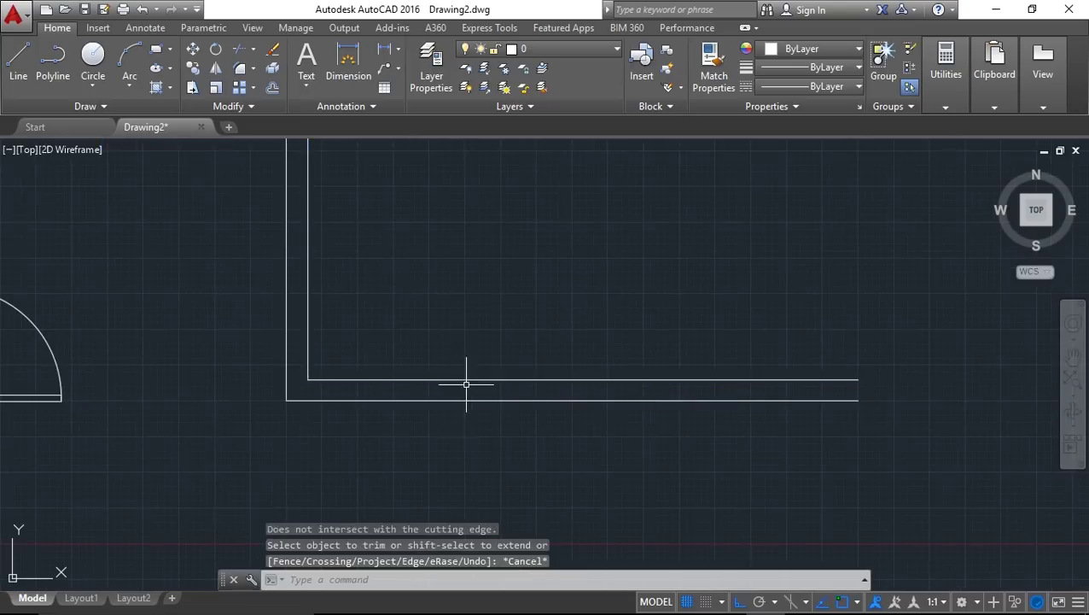
left_click(480, 380)
key("Escape")
scroll(470, 362, "up", 4)
scroll(257, 328, "down", 4)
middle_click_drag(351, 351, 432, 370)
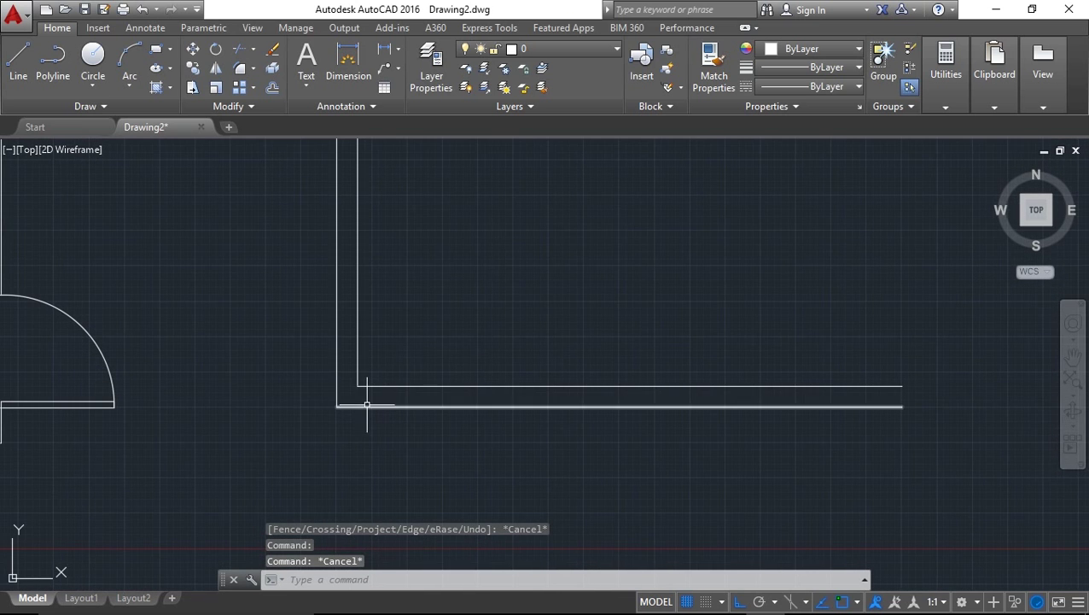
- Undo the trim of the inner wall lines, restoring their crossing ends at the corner
key("ctrl+z")
key("ctrl+z")
key("ctrl+z")
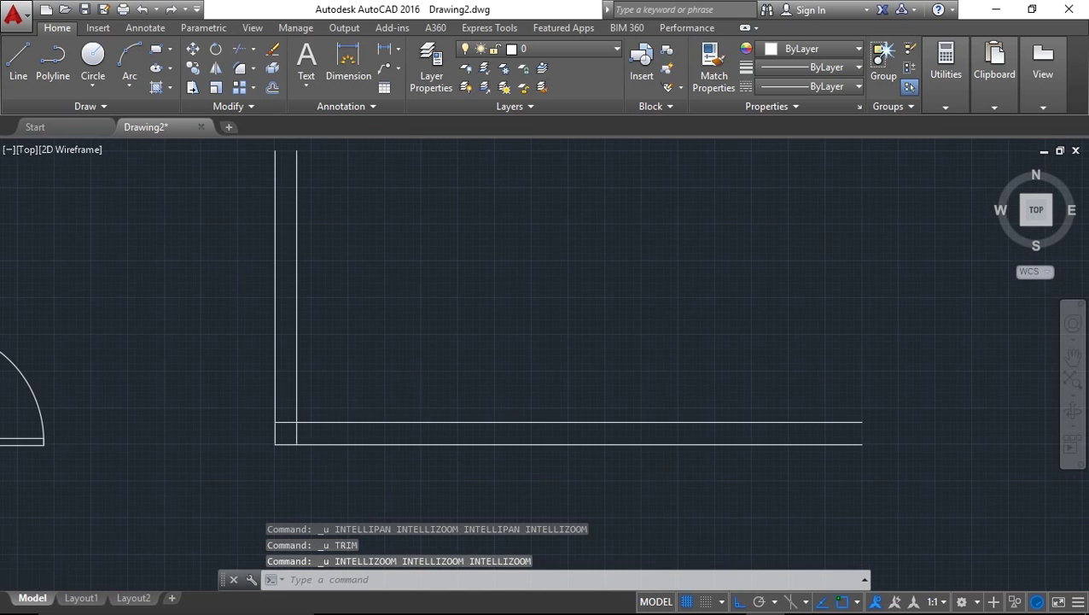
- Trim both overlapping inner line ends at the corner with crossing selections, using the two inner wall lines as cutting edges
scroll(257, 427, "up", 2)
middle_click_drag(252, 421, 393, 383)
type("tr")
key("Return")
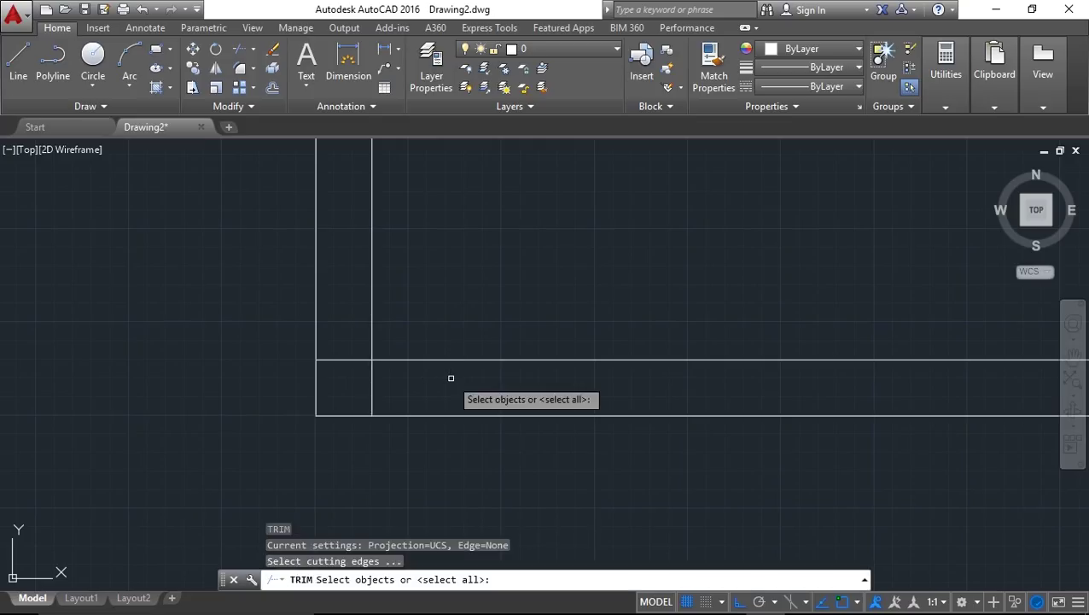
left_click(435, 372)
left_click(346, 322)
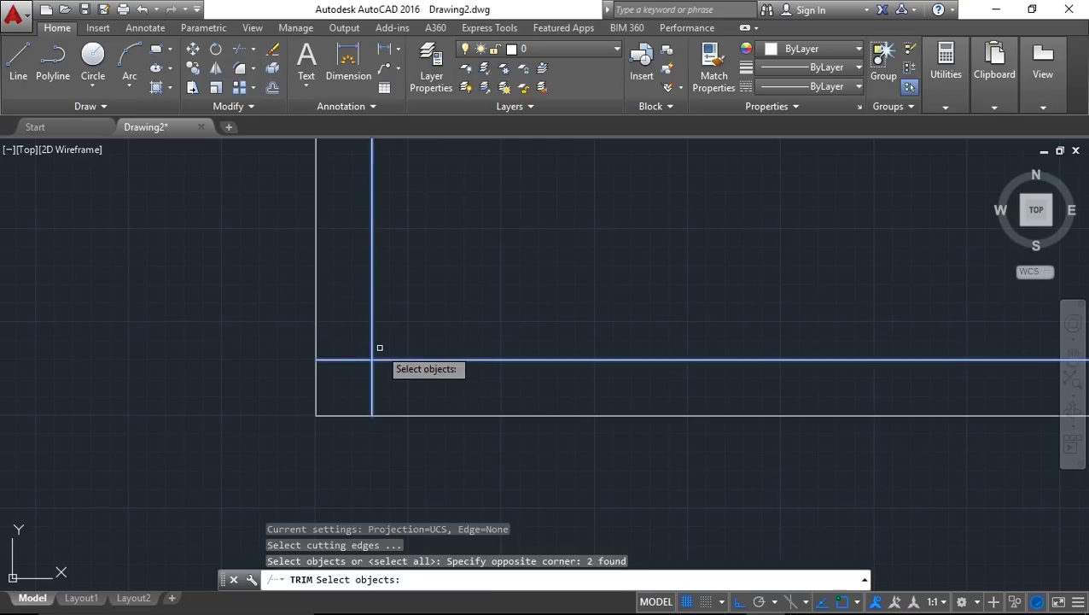
key("Return")
left_click(396, 391)
left_click(345, 379)
left_click(345, 383)
left_click(344, 316)
middle_click_drag(448, 335, 381, 357)
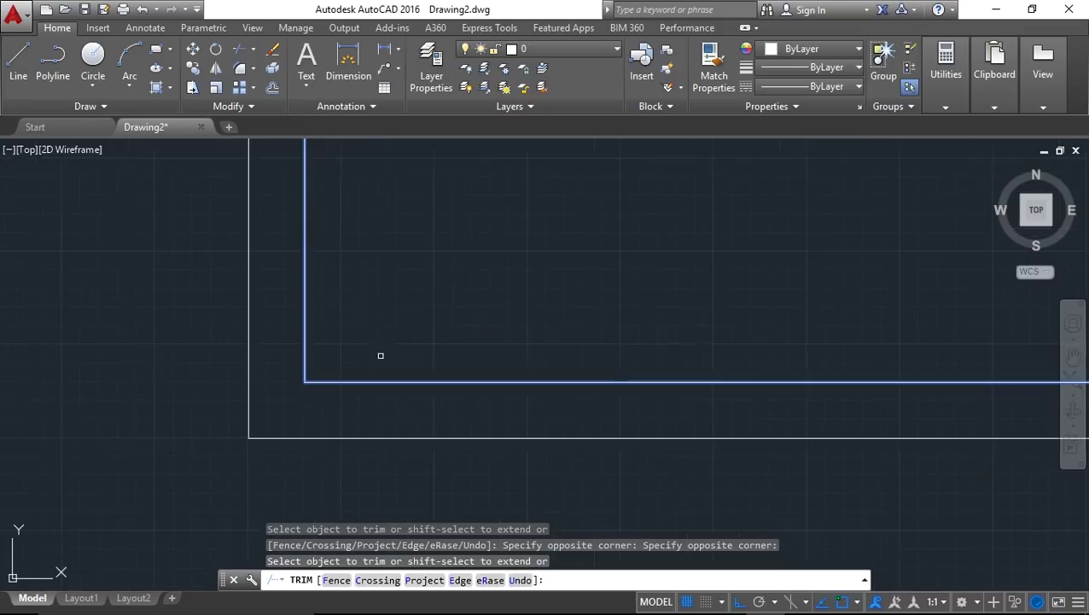
- Undo both corner trims within the Trim command and leave the command
key("ctrl+z")
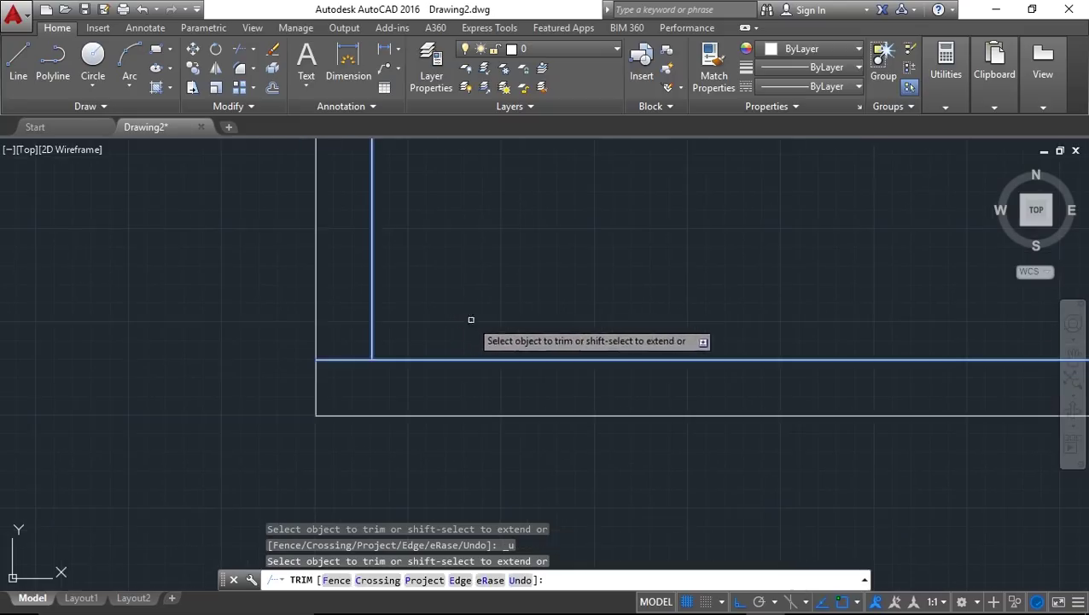
key("ctrl+z")
key("Escape")
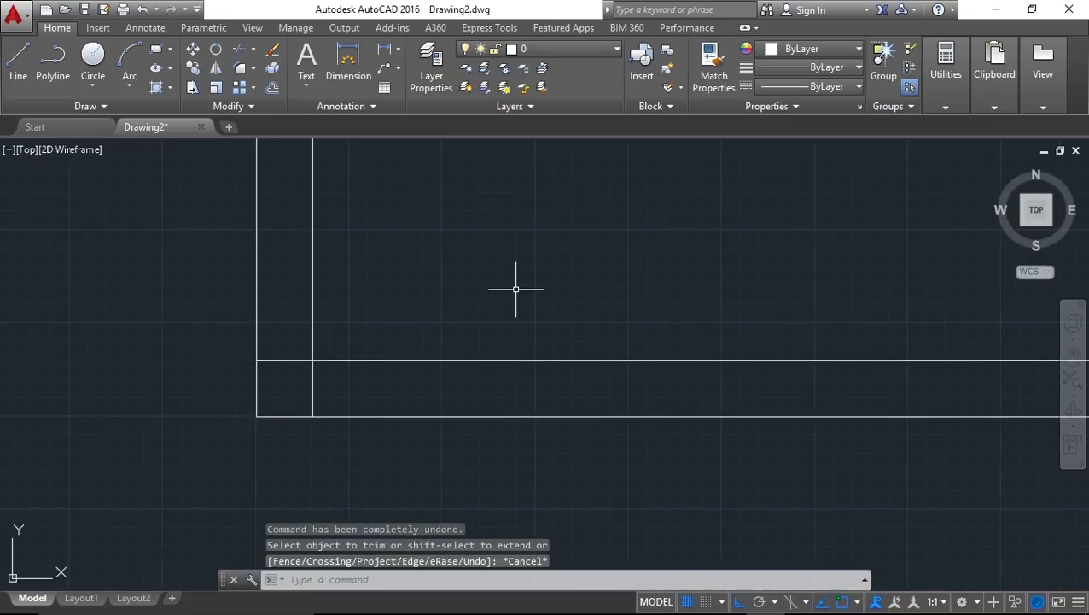
type("TR")
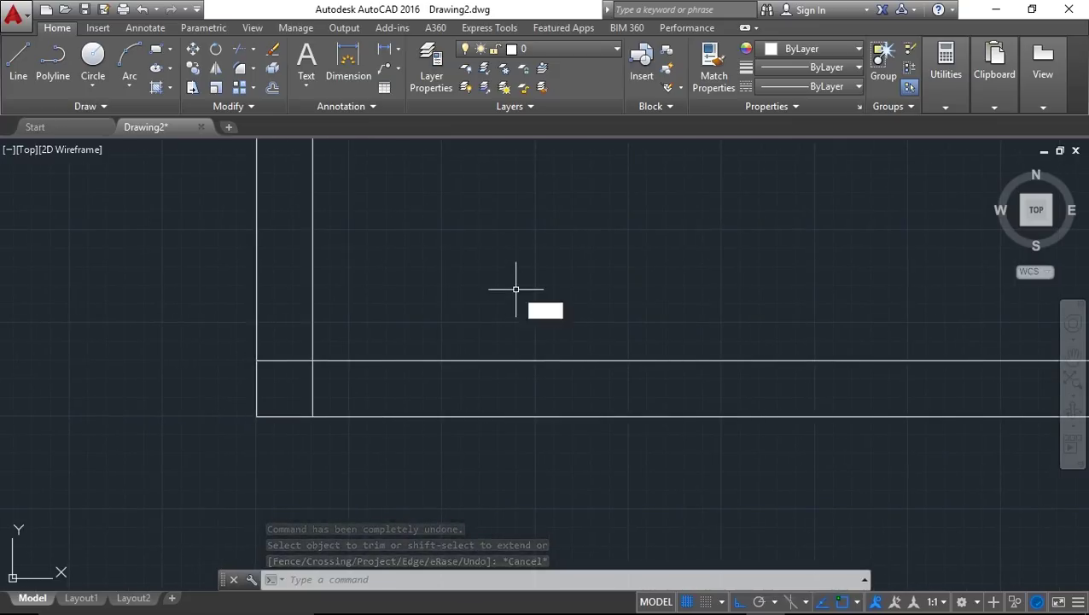
key("Return")
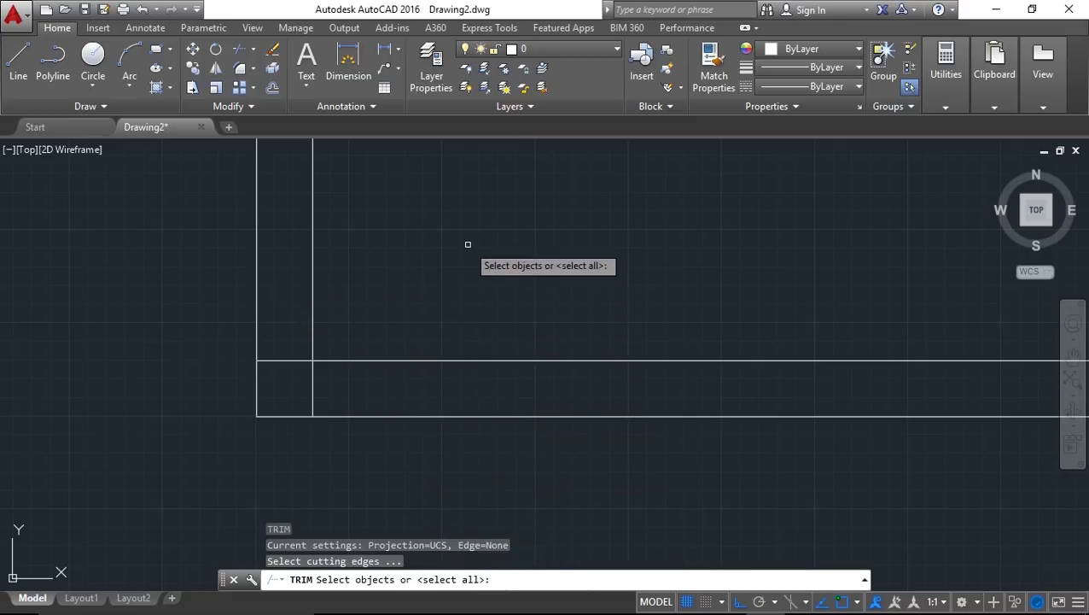
key("Return")
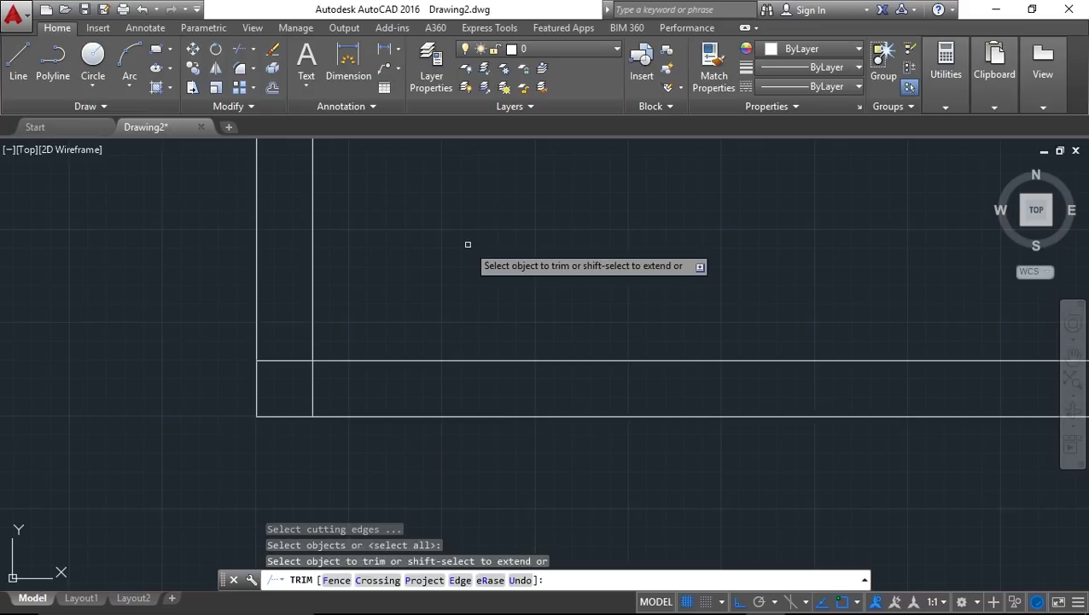
key("Escape")
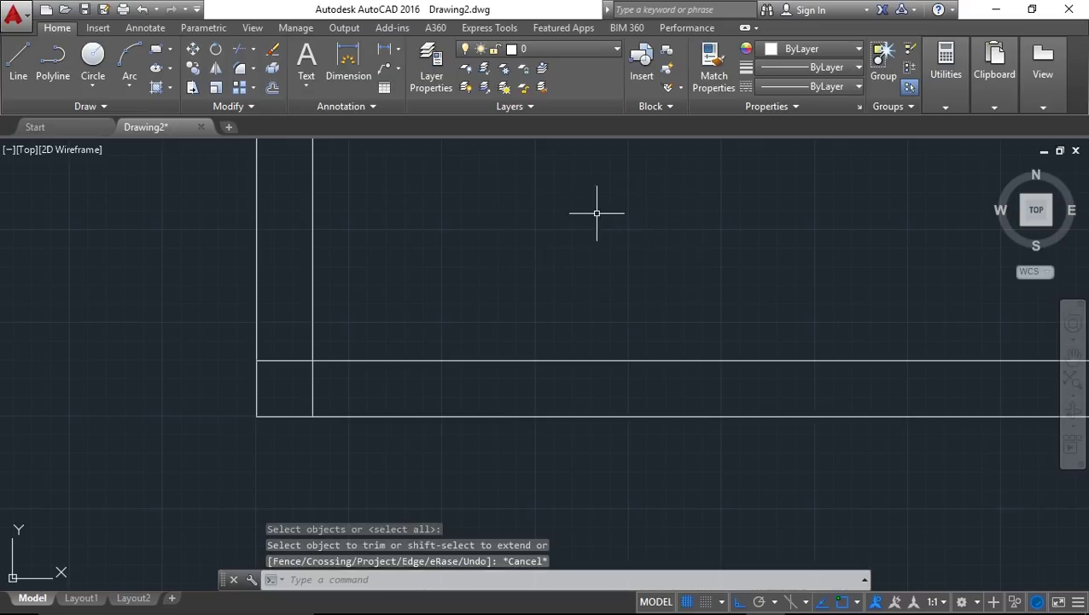
type("tr")
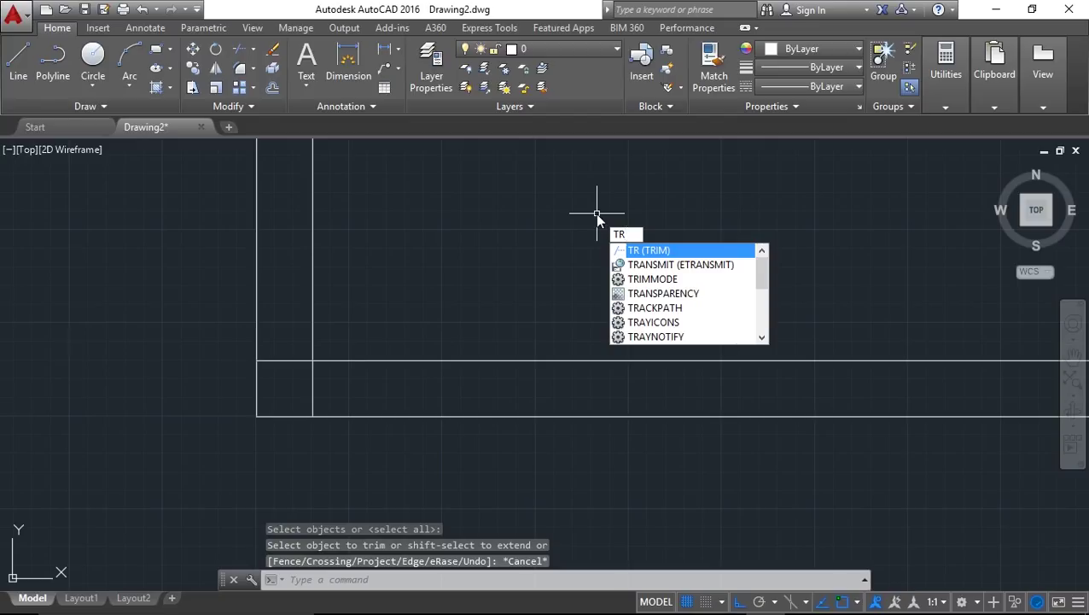
key("Return")
key("Return")
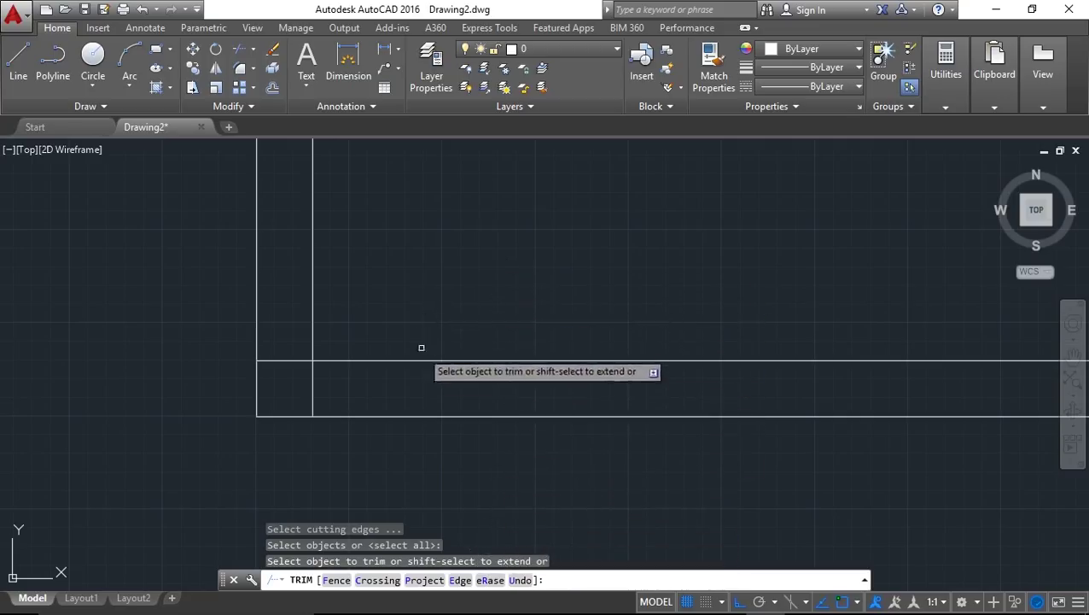
middle_click_drag(494, 264, 419, 299)
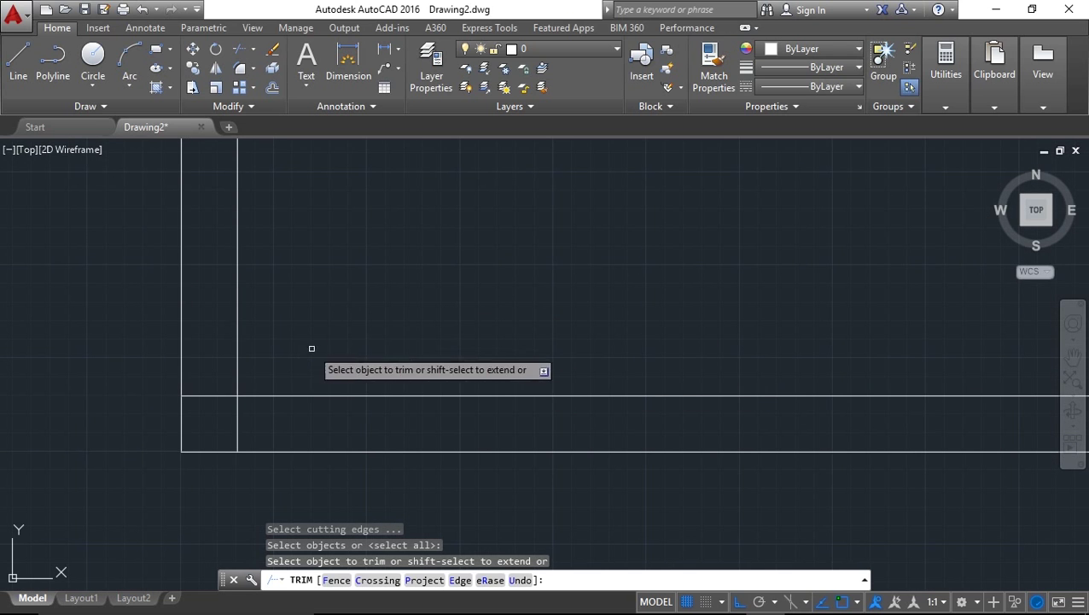
middle_click_drag(236, 395, 285, 374)
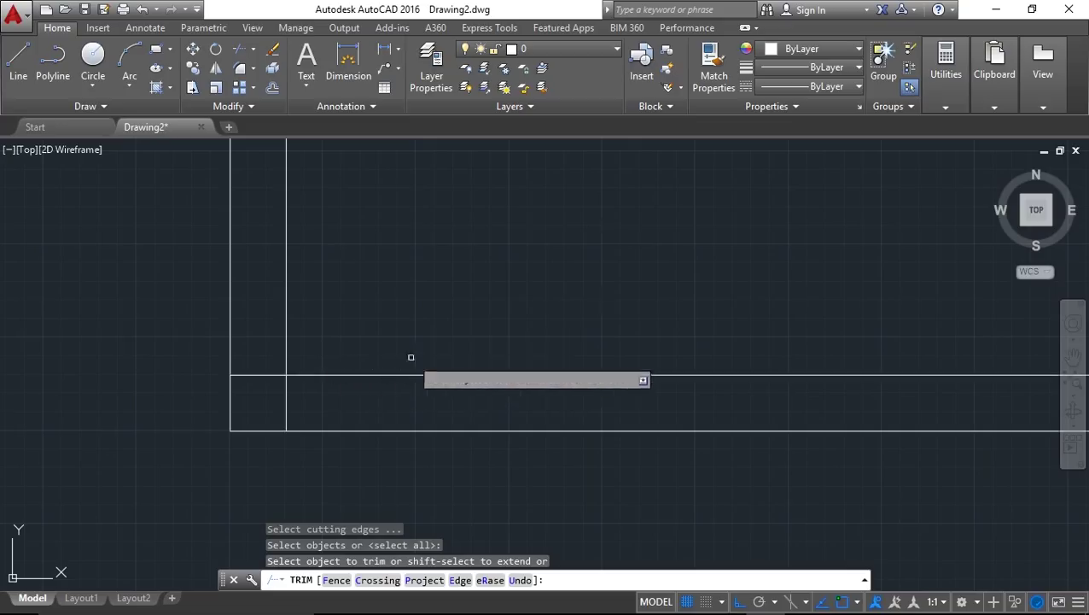
key("Escape")
- Trim the inner horizontal line's overhanging end with all objects as cutting edges, undo that trim and leave the command
type("tr")
key("Return")
key("Return")
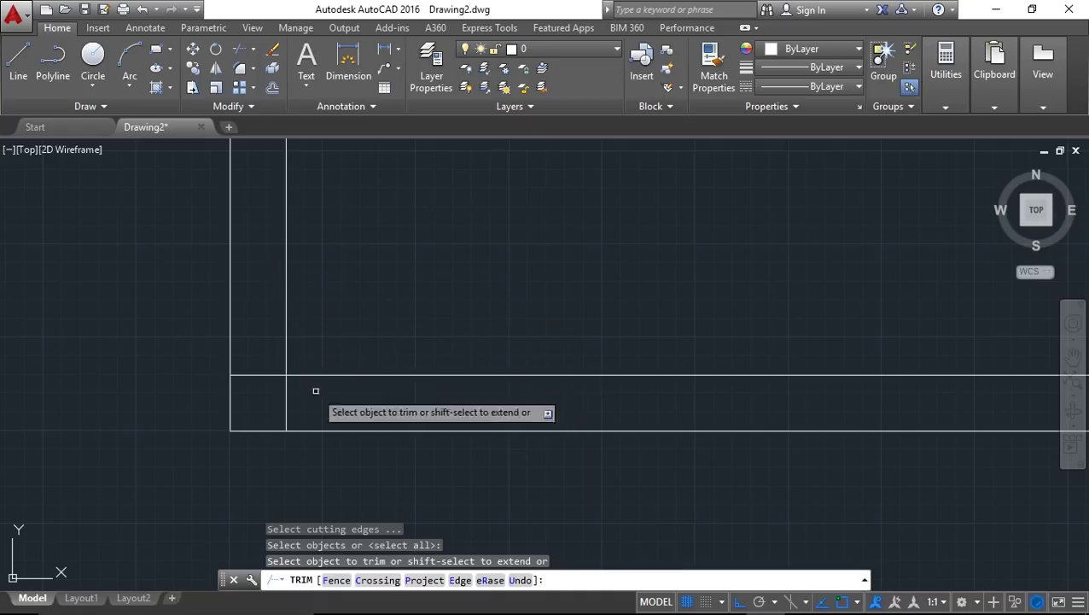
left_click(252, 374)
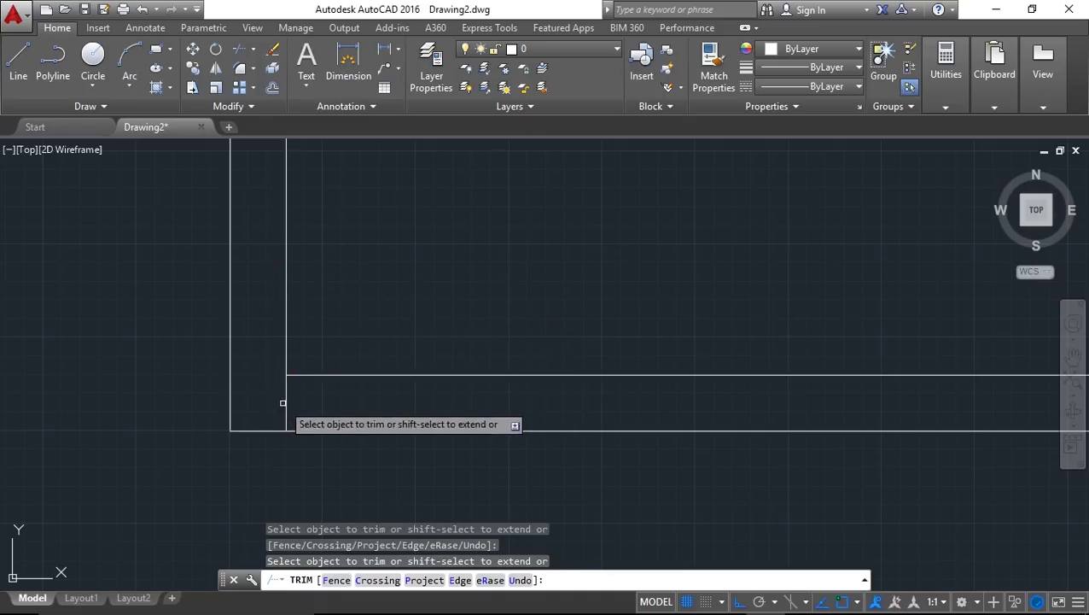
scroll(377, 346, "down", 1)
key("ctrl+z")
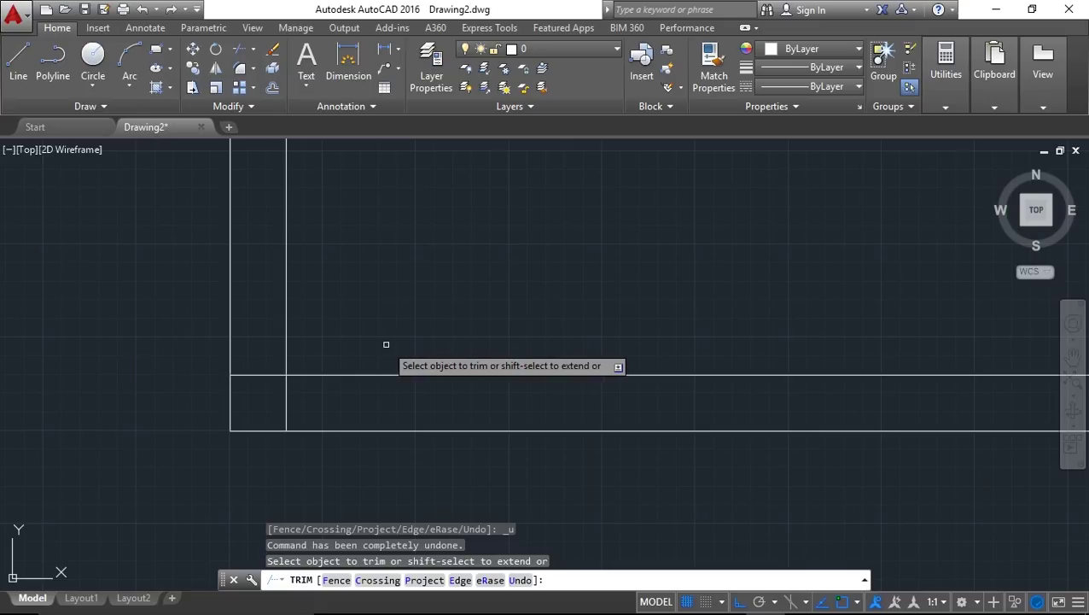
key("Escape")
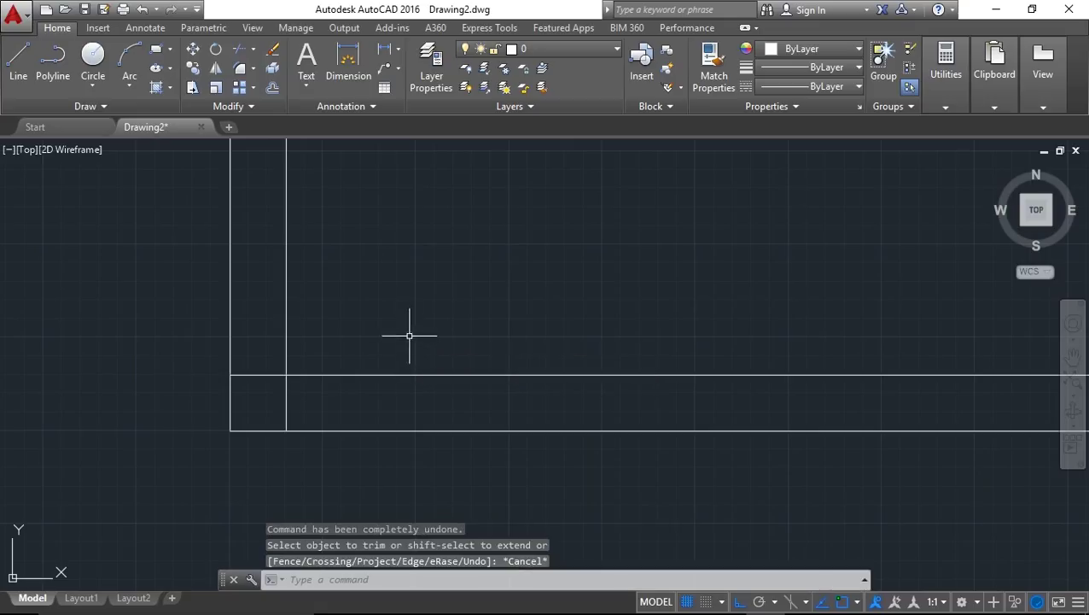
- Trim the overhanging ends of both inner wall lines at the corner, using all objects as cutting edges
type("tr")
key("Return")
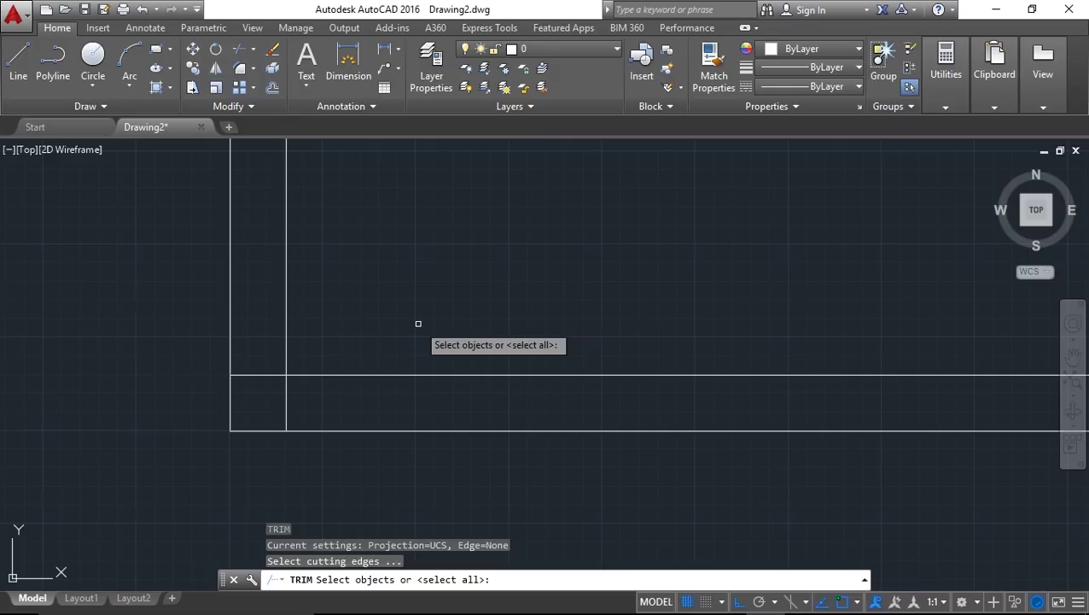
key("Return")
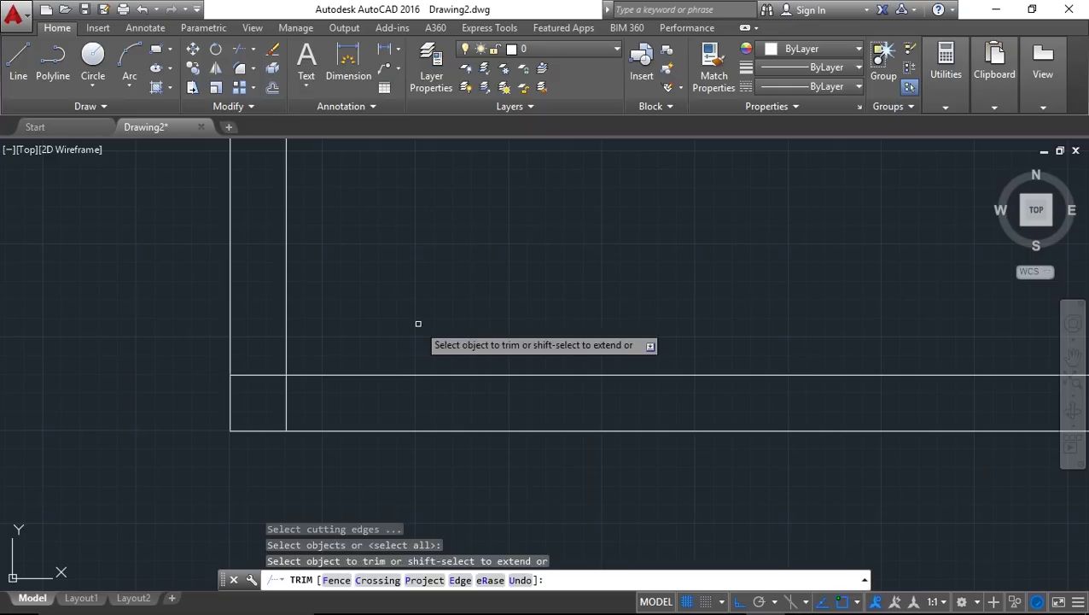
left_click(285, 403)
left_click(255, 374)
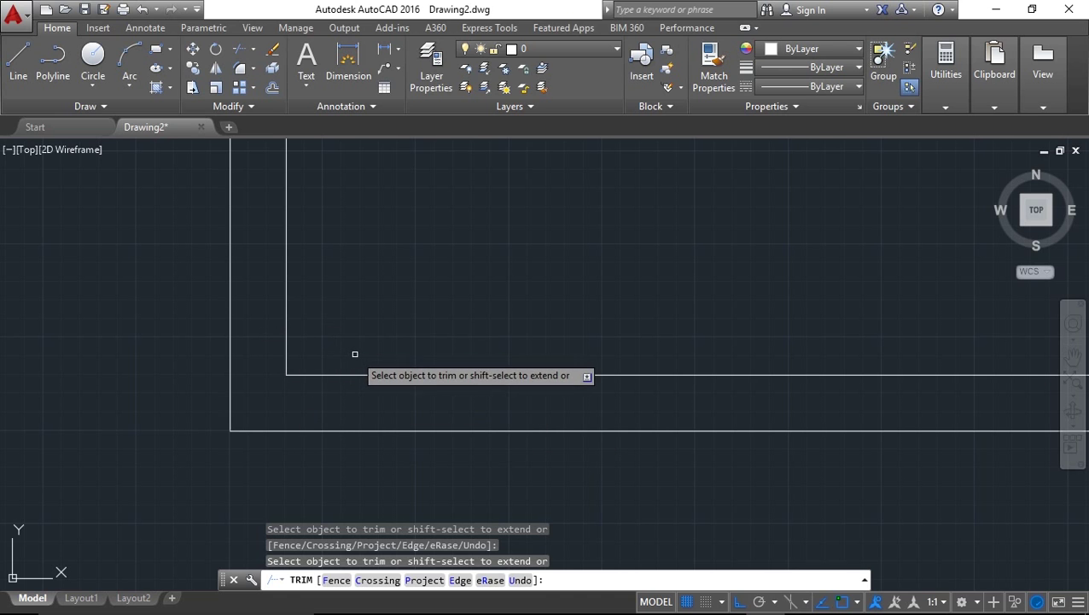
key("Escape")
scroll(488, 372, "down", 4)
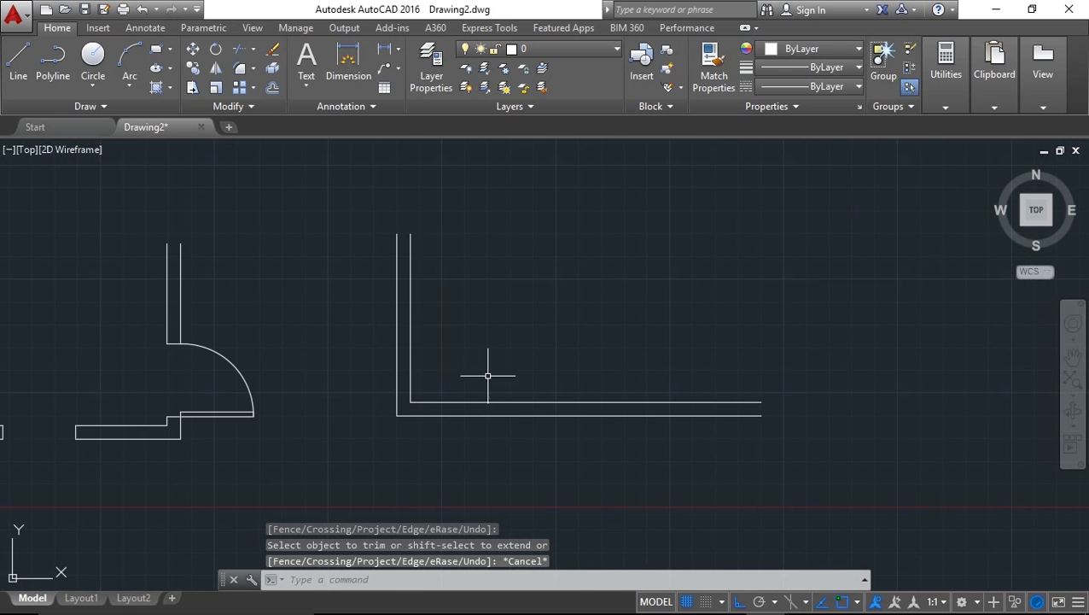
scroll(465, 367, "up", 3)
middle_click_drag(417, 405, 472, 374)
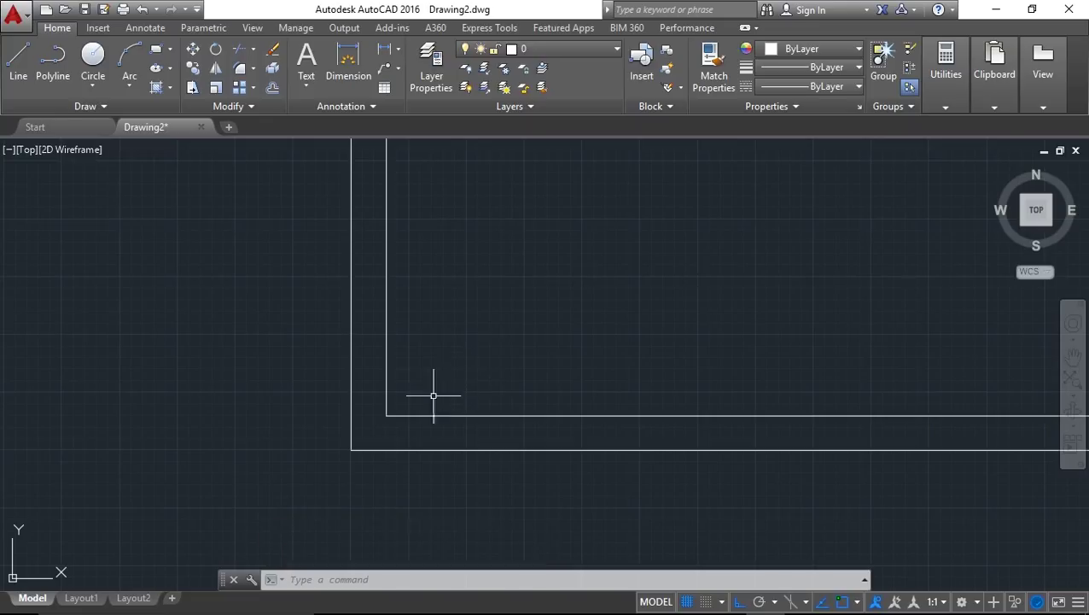
middle_click_drag(538, 427, 525, 413)
mouse_move(557, 399)
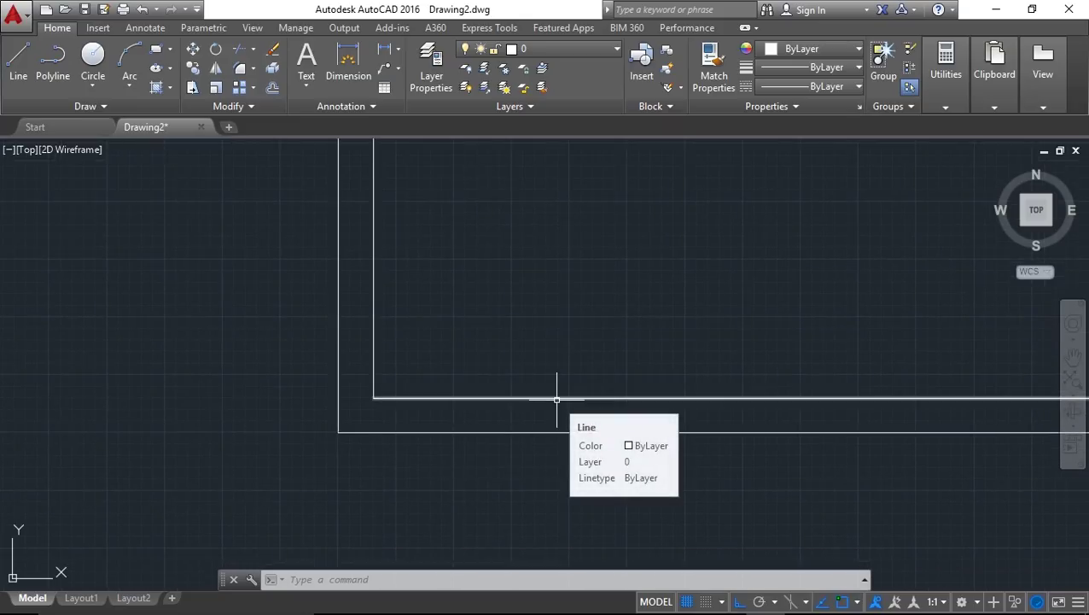
type("l")
key("Return")
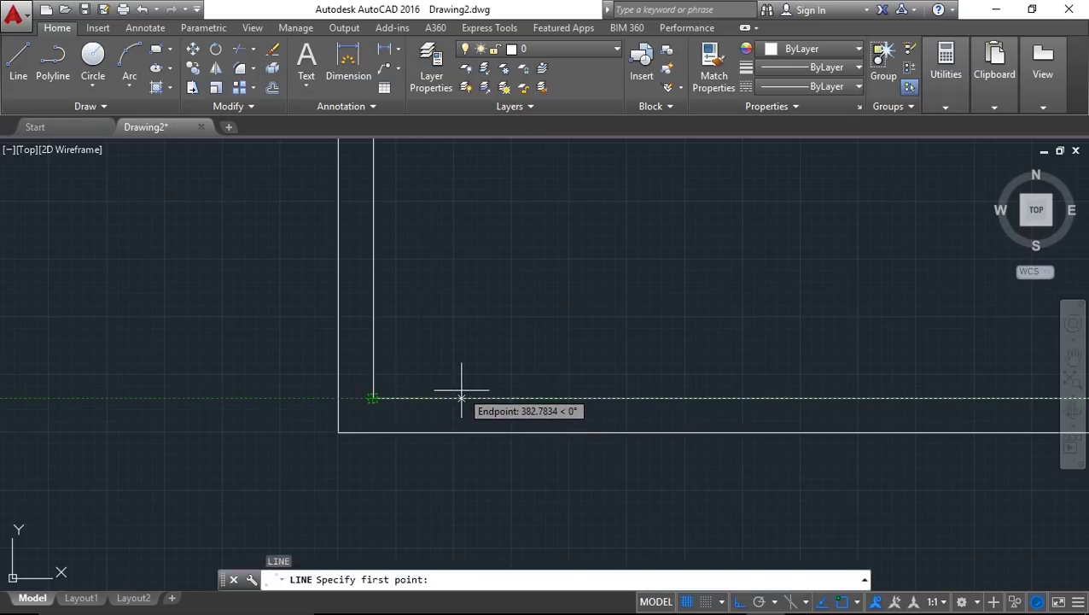
type("10")
key("Return")
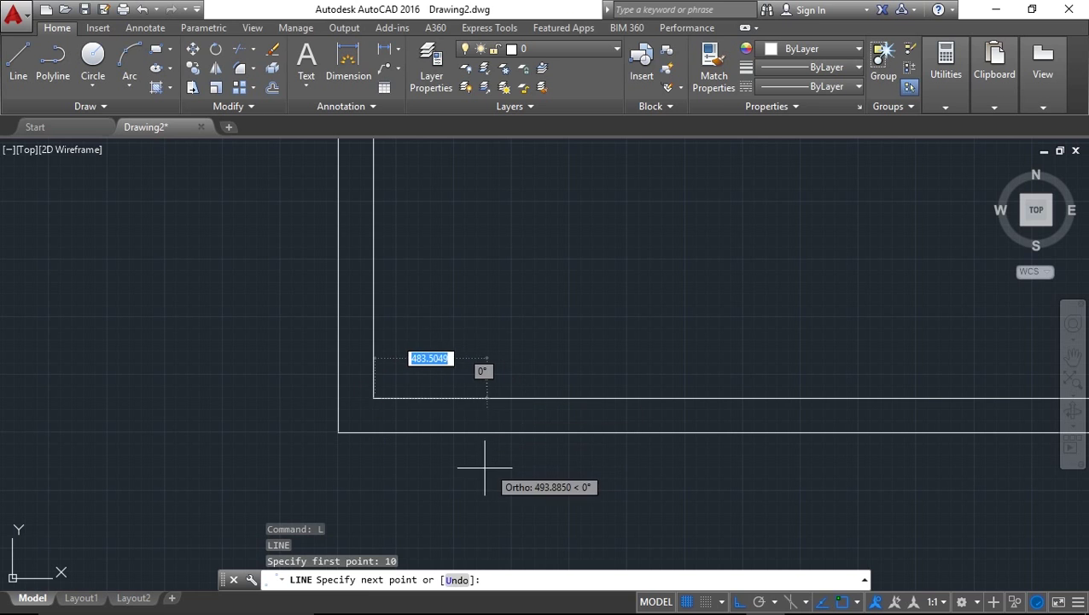
key("Escape")
- Draw a 150-long vertical line across the horizontal wall, starting 100 from the inner corner along the inner wall line
type("l")
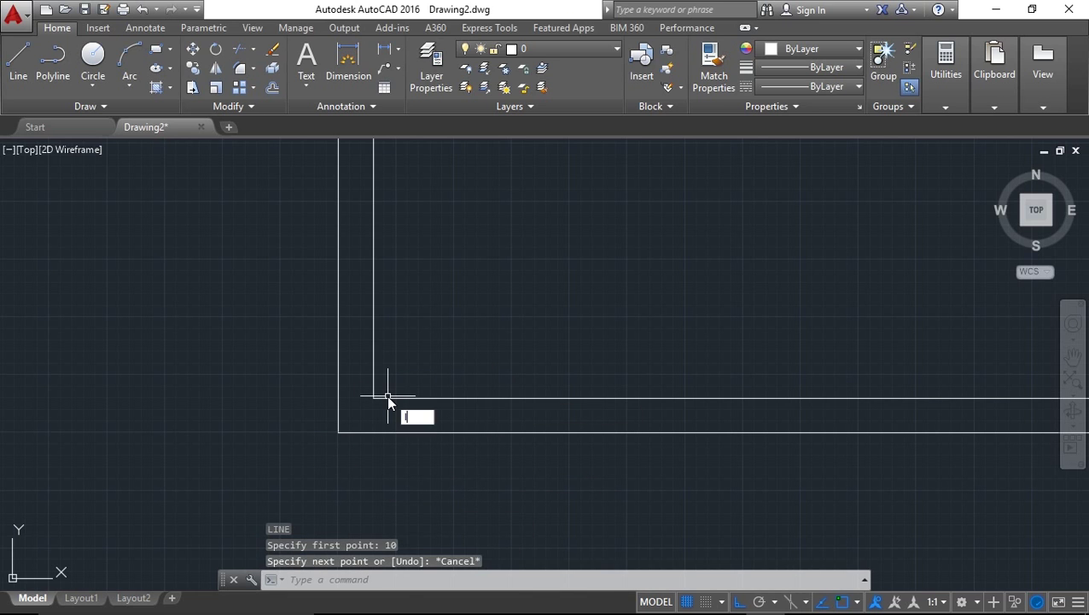
key("Return")
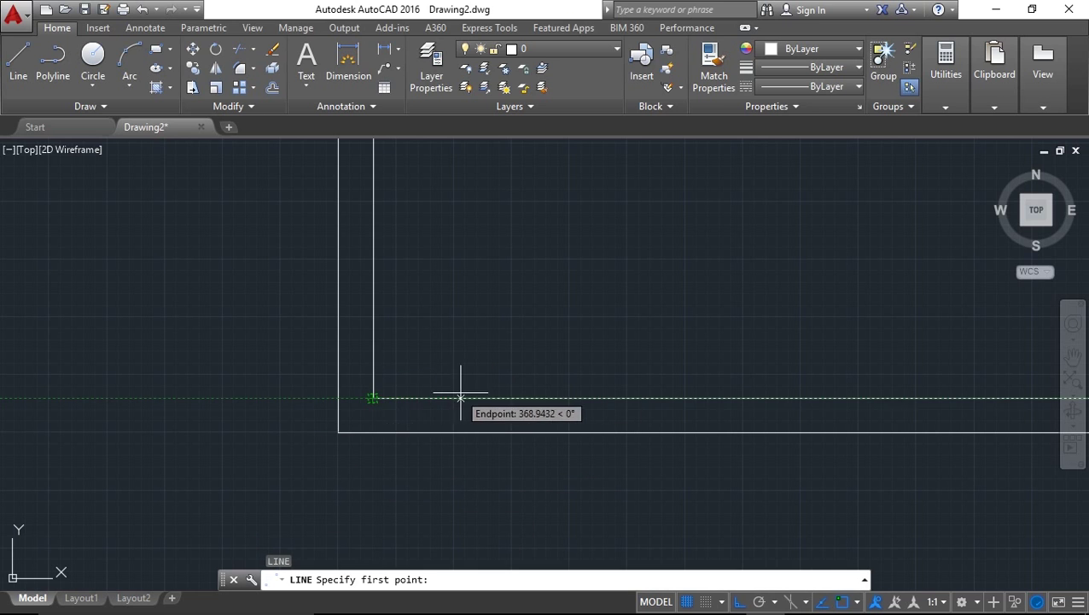
type("100")
key("Return")
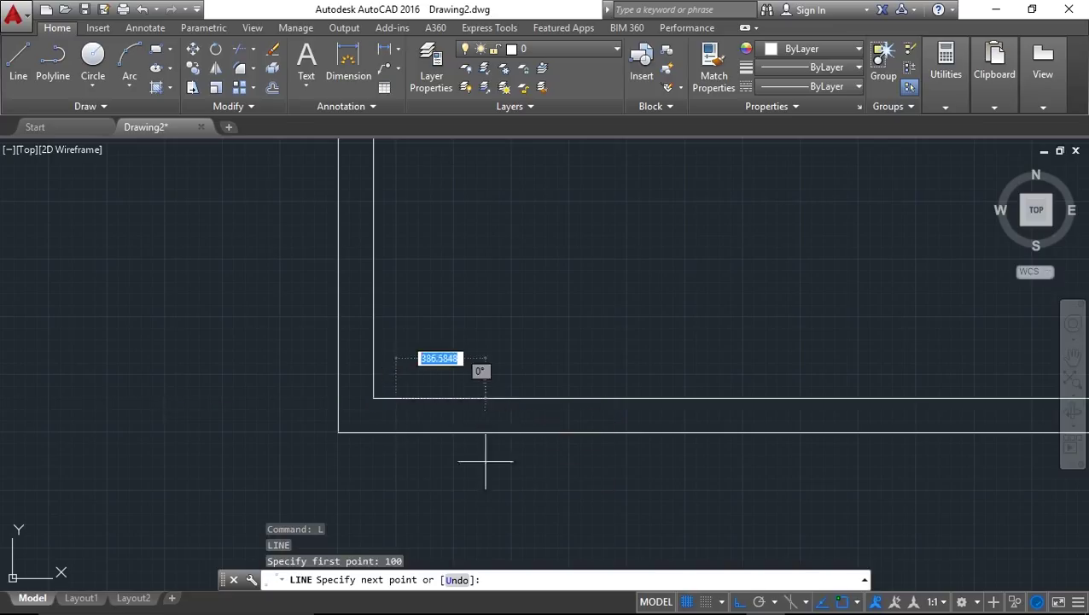
type("150")
key("Return")
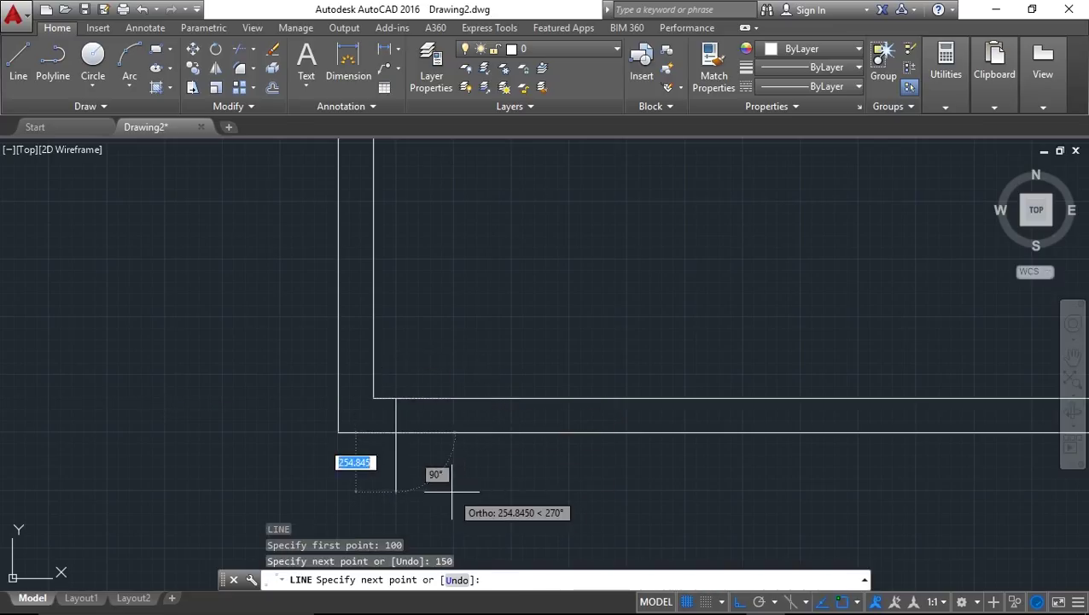
key("Escape")
- Offset the short vertical line across the wall by 800, away from the corner, to mark the opening's other side
middle_click_drag(556, 406, 510, 388)
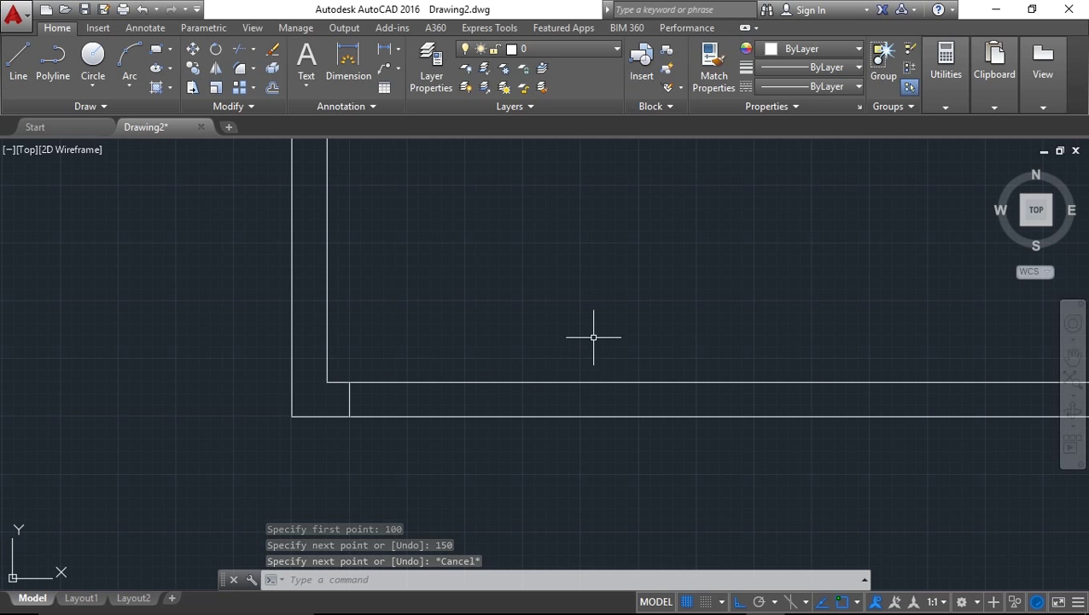
mouse_move(606, 312)
middle_mouse_down()
mouse_move(574, 350)
mouse_move(559, 325)
mouse_move(494, 316)
mouse_move(503, 343)
middle_mouse_up()
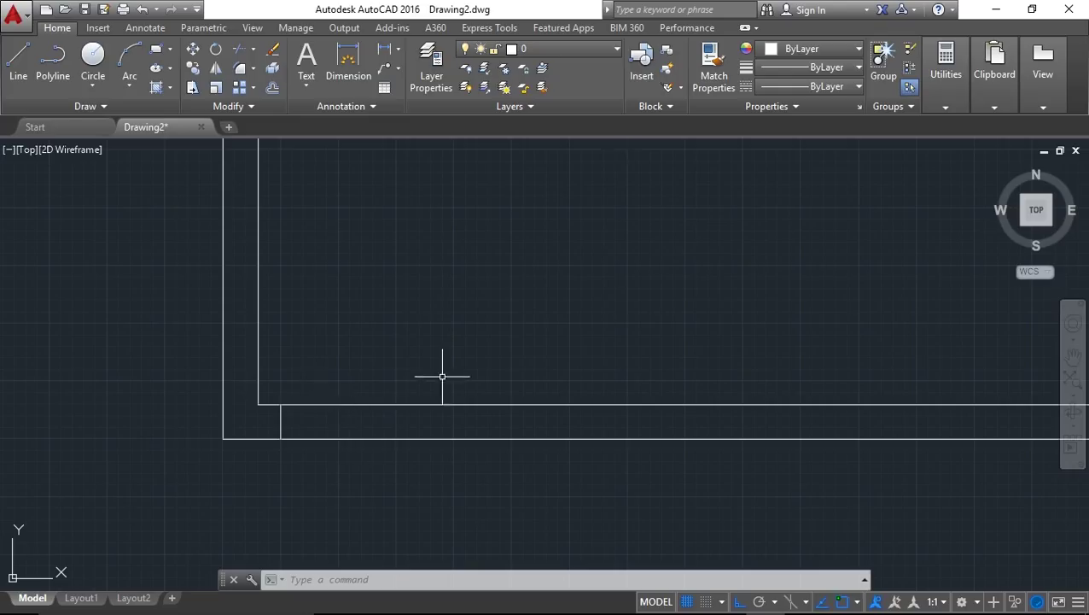
type("o")
key("Return")
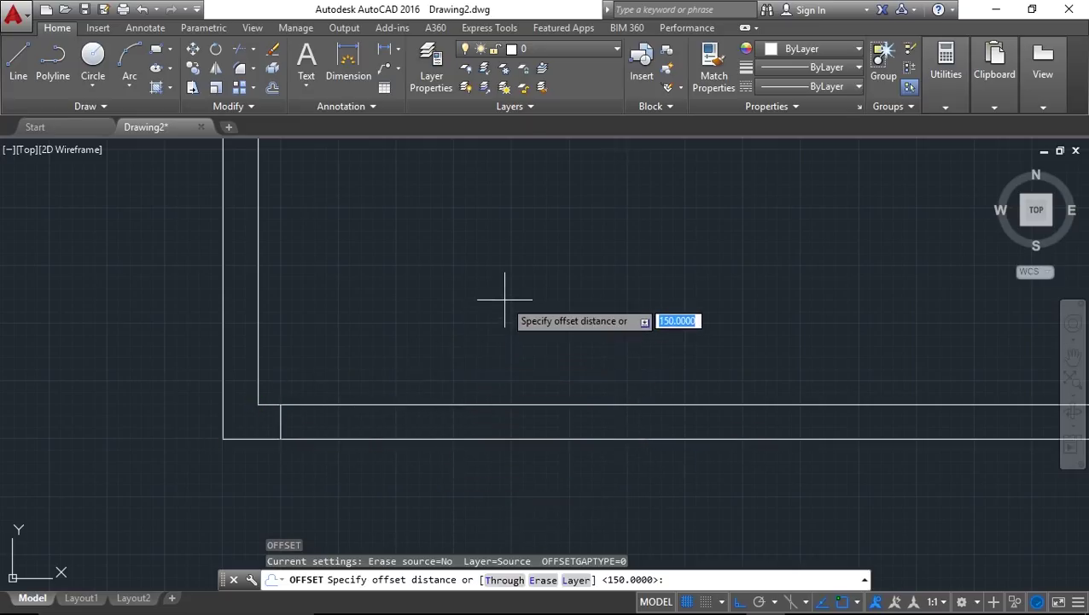
type("800")
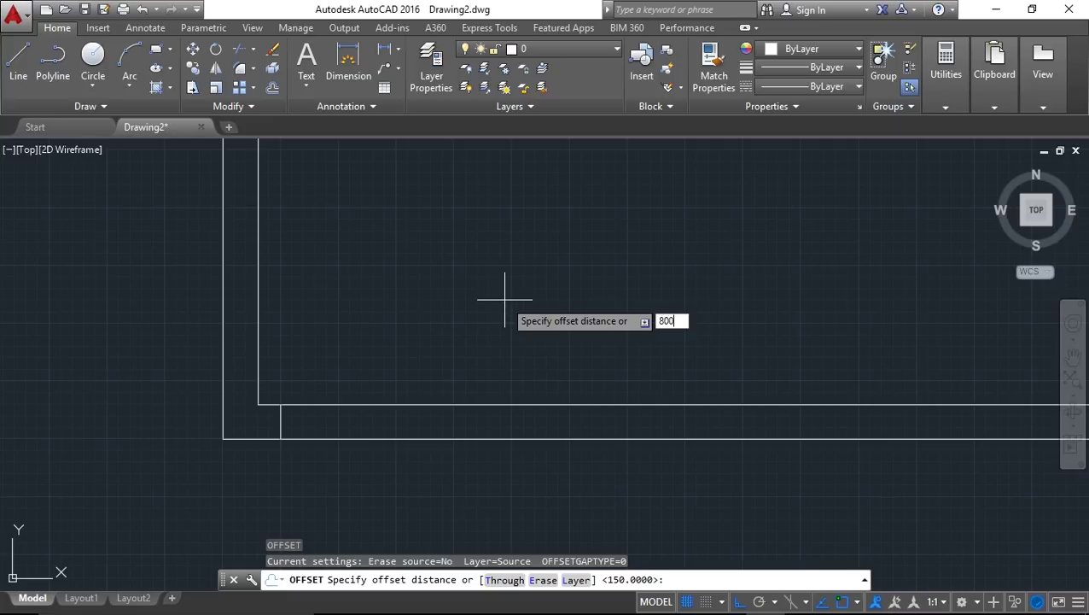
key("Return")
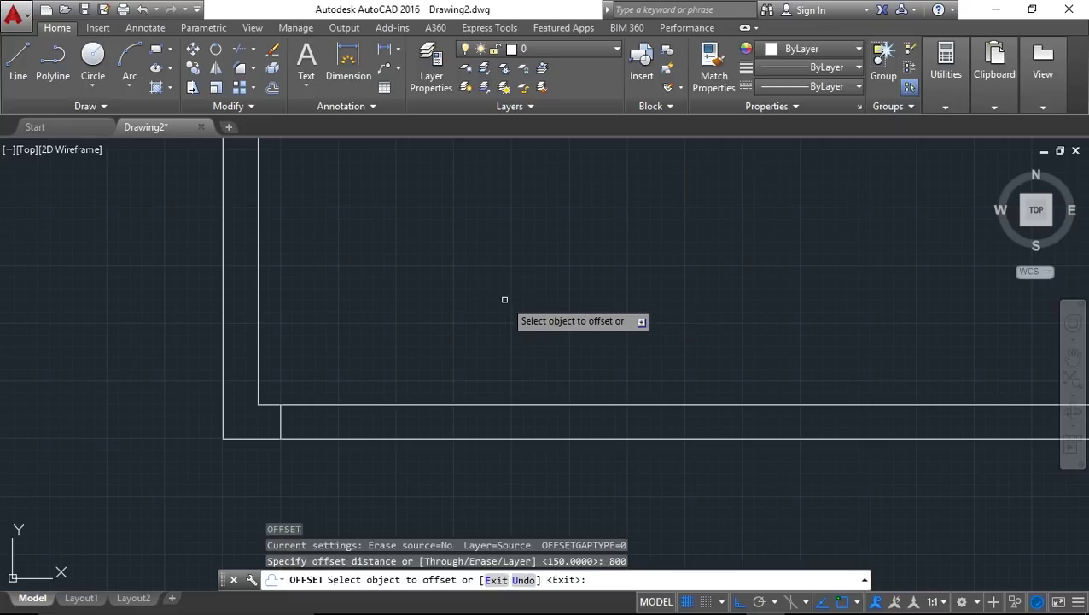
left_click(282, 419)
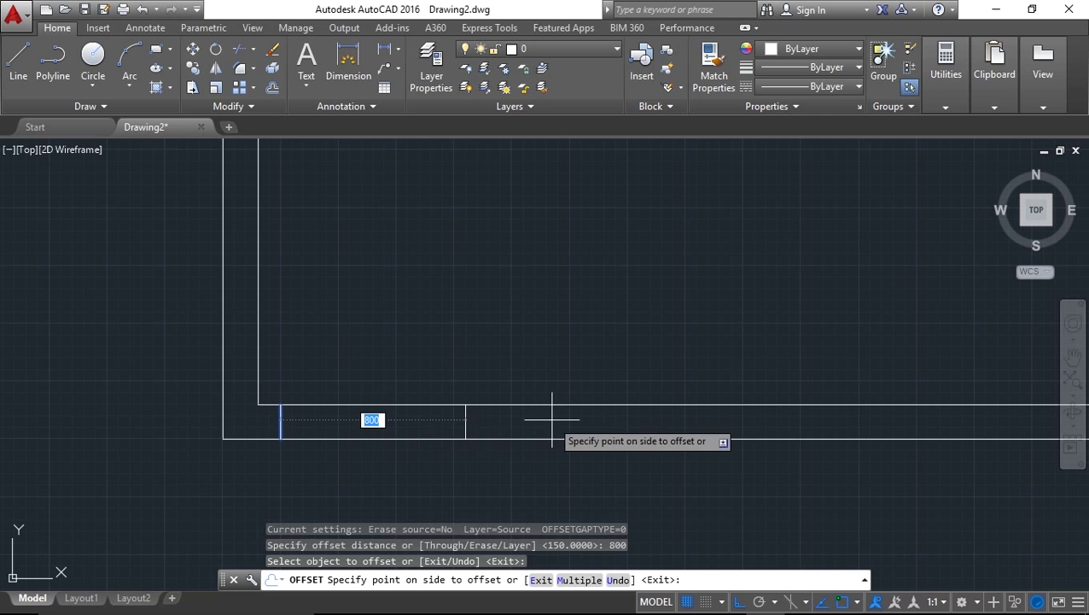
left_click(698, 420)
scroll(566, 433, "down", 3)
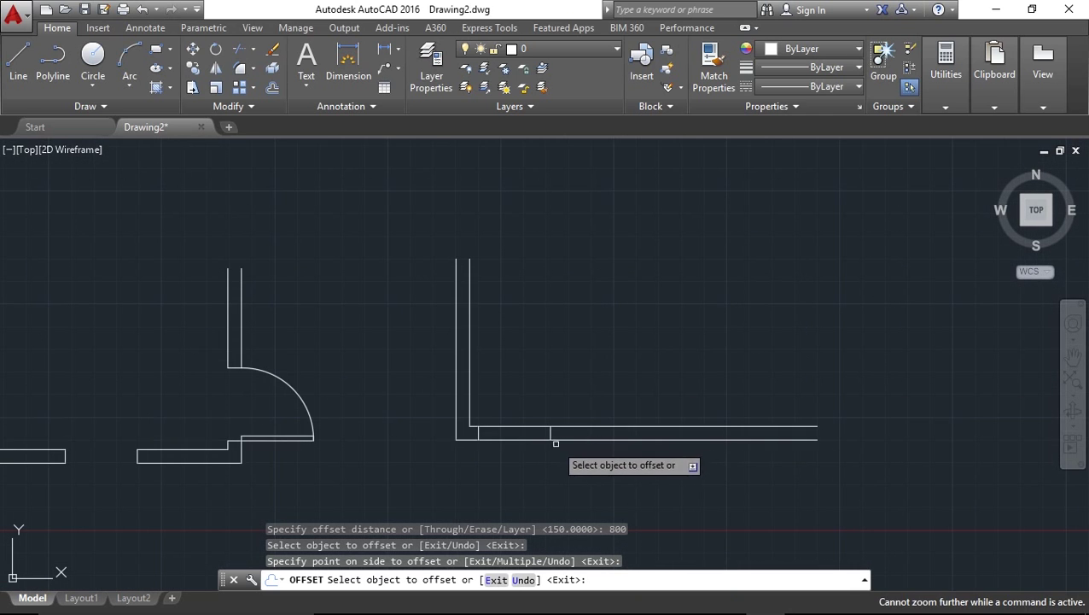
key("Escape")
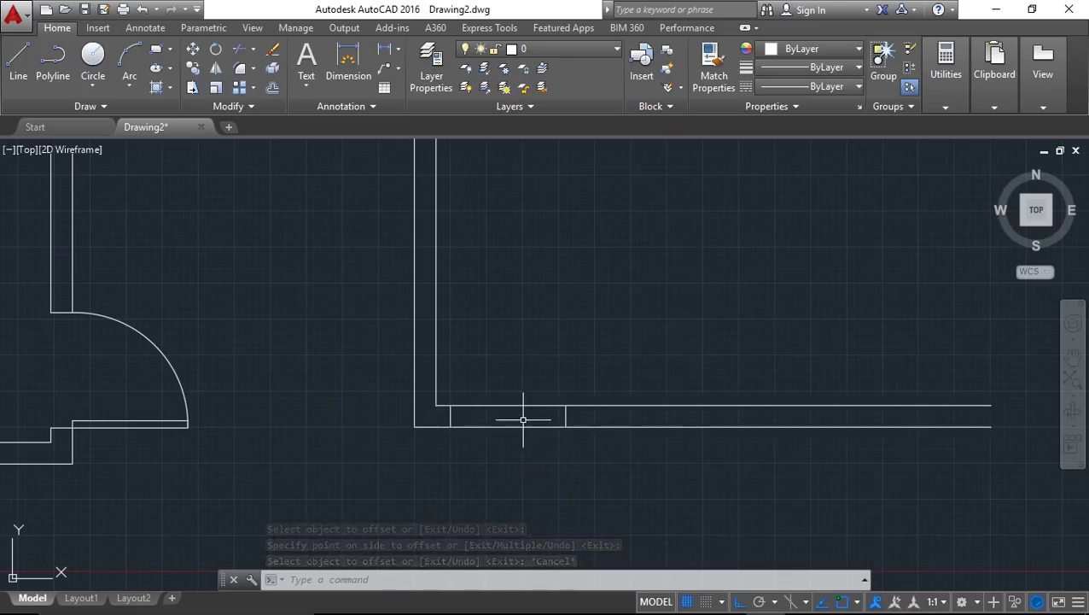
scroll(523, 419, "up", 2)
left_click(520, 482)
left_click(506, 384)
scroll(481, 445, "up", 2)
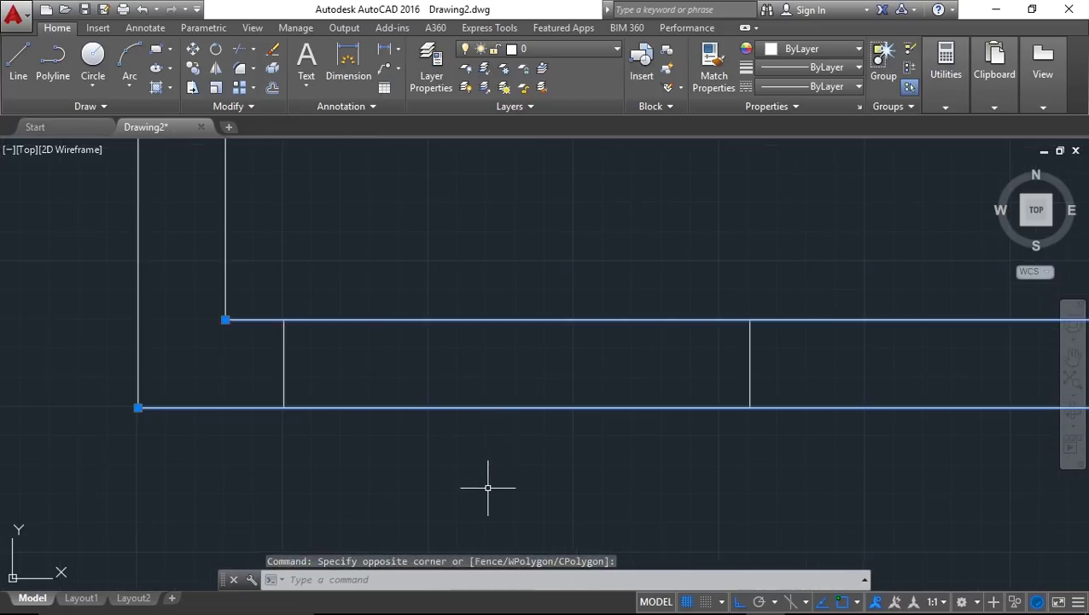
key("Escape")
scroll(577, 357, "down", 4)
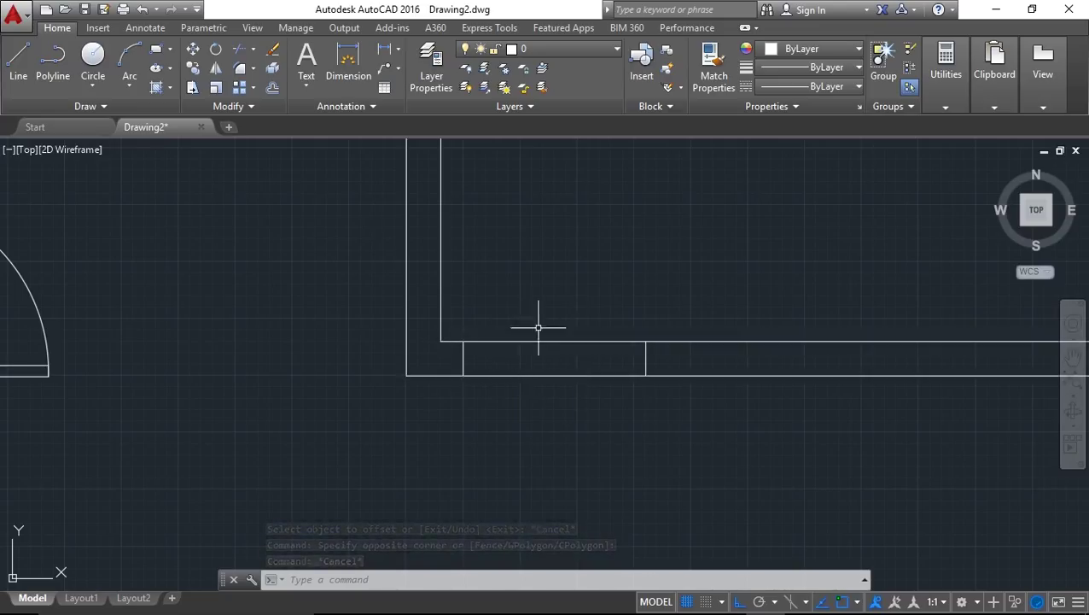
mouse_move(647, 314)
left_mouse_down()
mouse_move(651, 377)
mouse_move(560, 401)
mouse_move(474, 358)
mouse_move(544, 301)
mouse_move(556, 418)
mouse_move(574, 292)
mouse_move(559, 405)
left_mouse_up()
key("Escape")
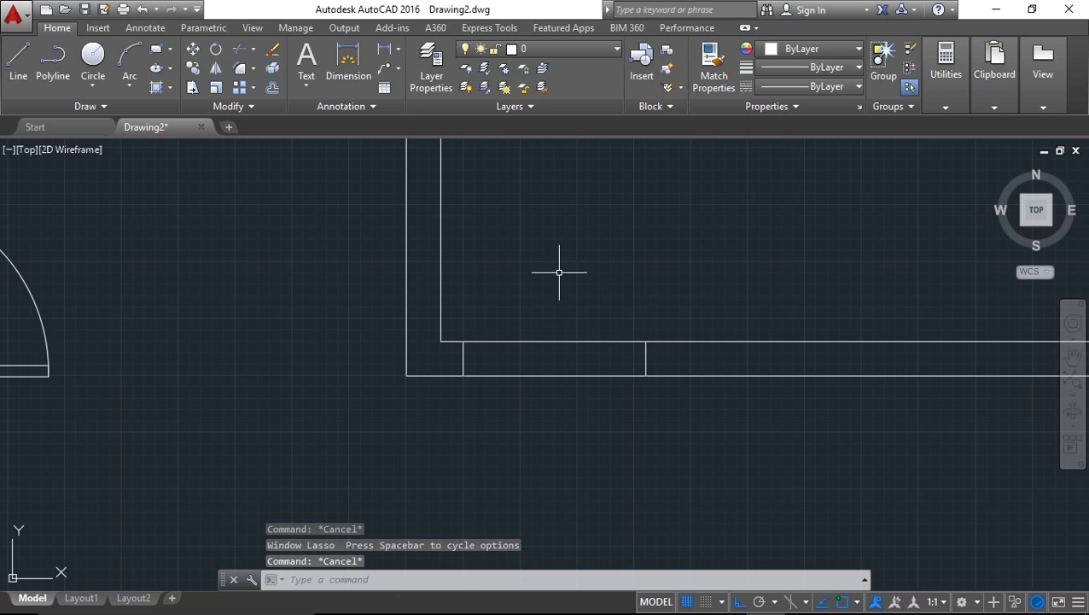
- Trim both horizontal wall lines between the two short vertical lines with a crossing selection, using all objects as cutting edges
type("TR")
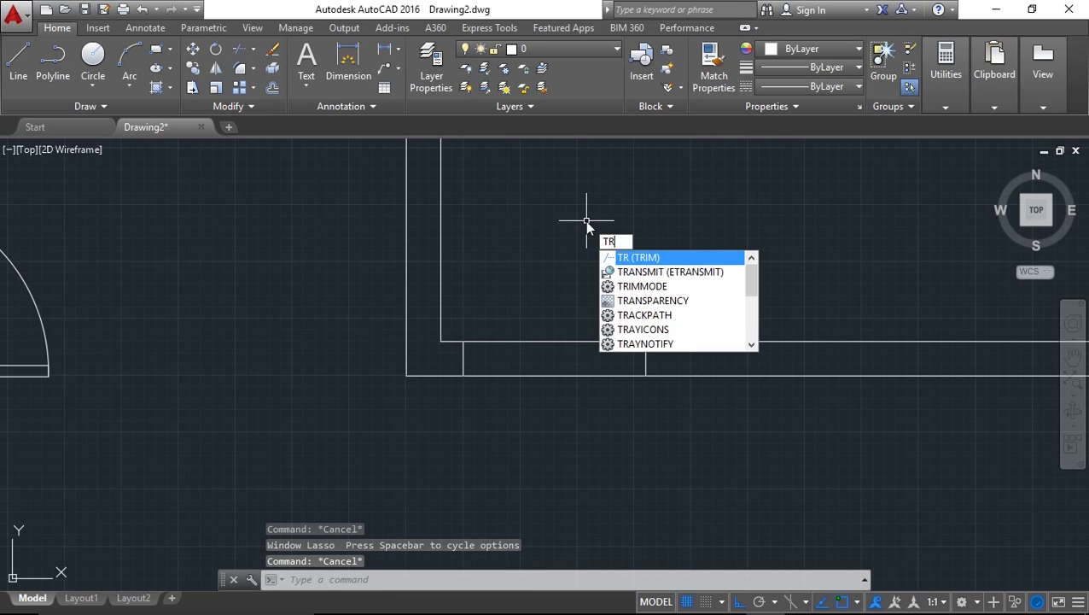
key("Return")
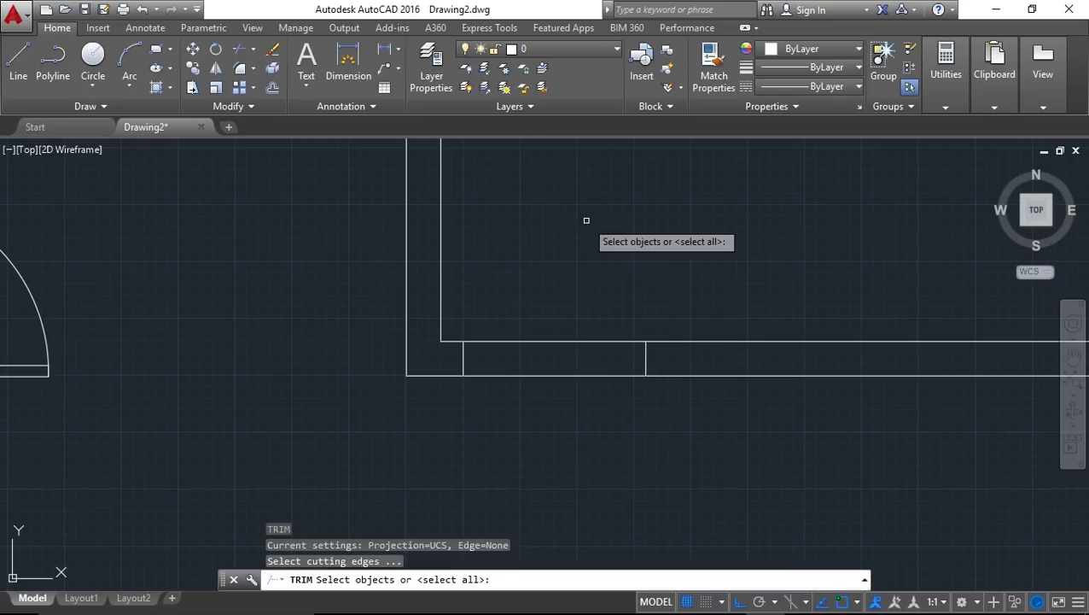
key("Return")
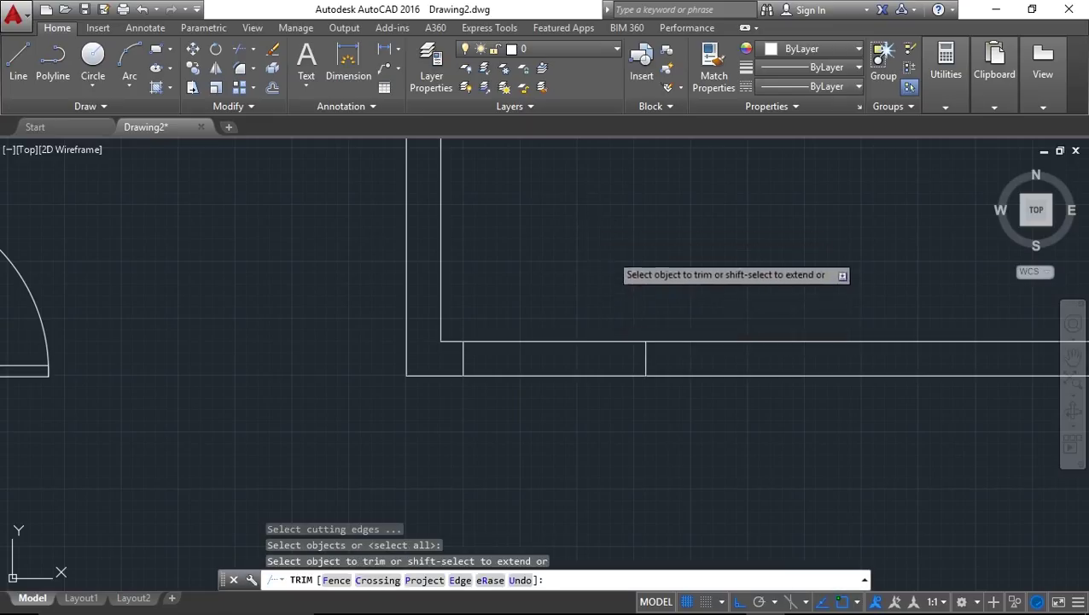
left_click(610, 253)
left_click(522, 479)
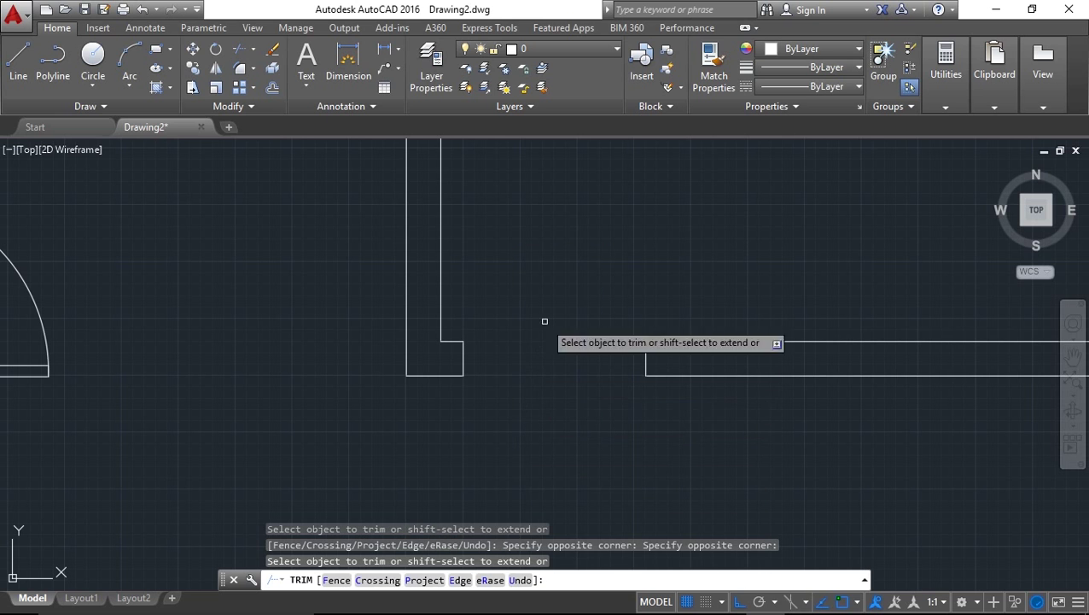
key("Escape")
middle_click_drag(645, 275, 518, 359)
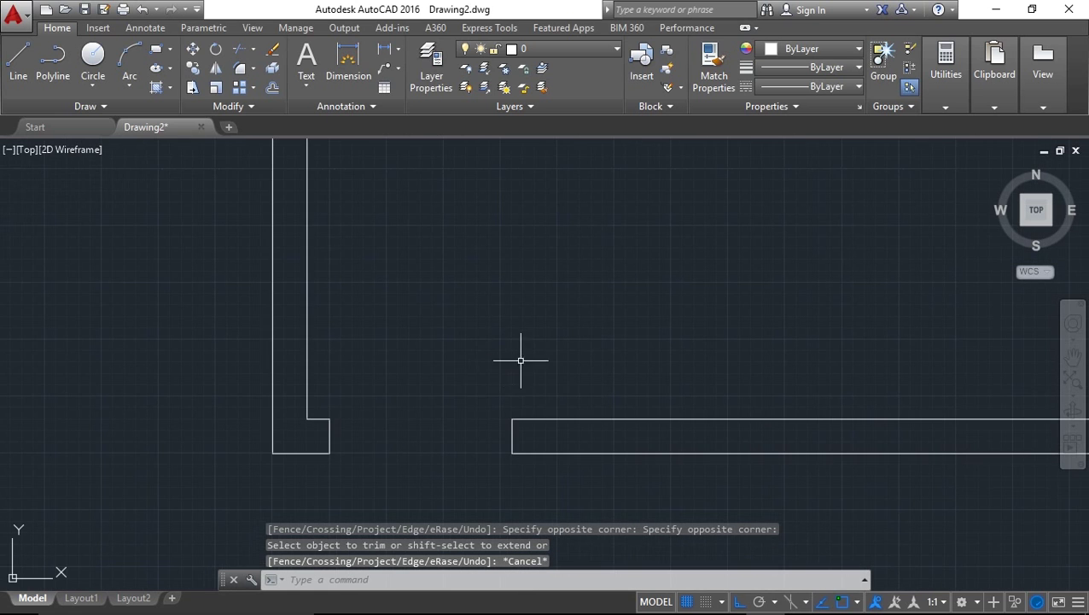
scroll(498, 433, "down", 4)
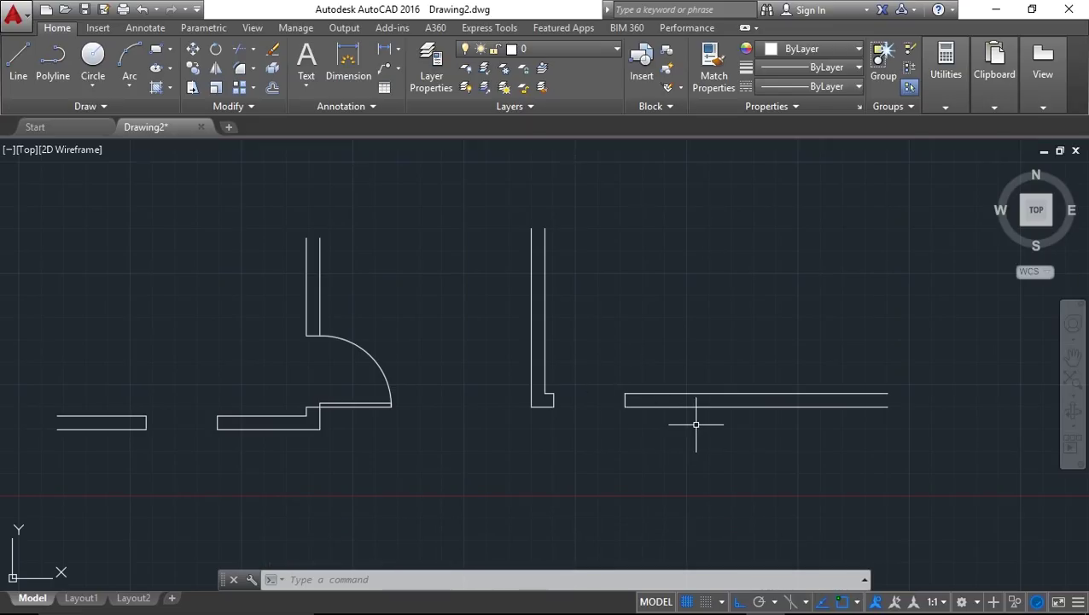
middle_click_drag(559, 393, 627, 398)
scroll(700, 410, "up", 2)
scroll(691, 367, "down", 2)
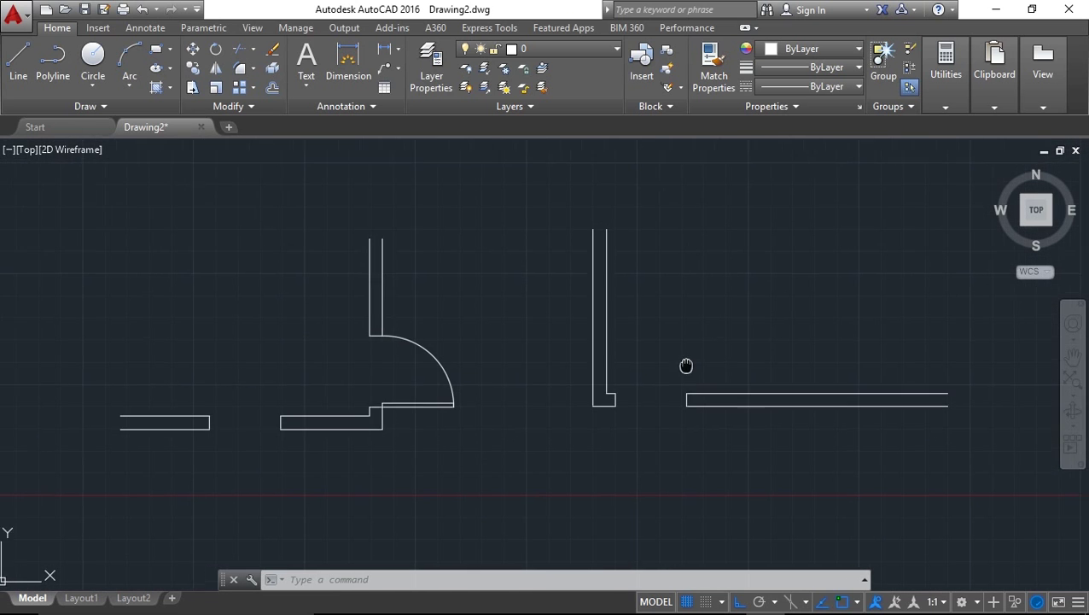
middle_click_drag(691, 367, 664, 387)
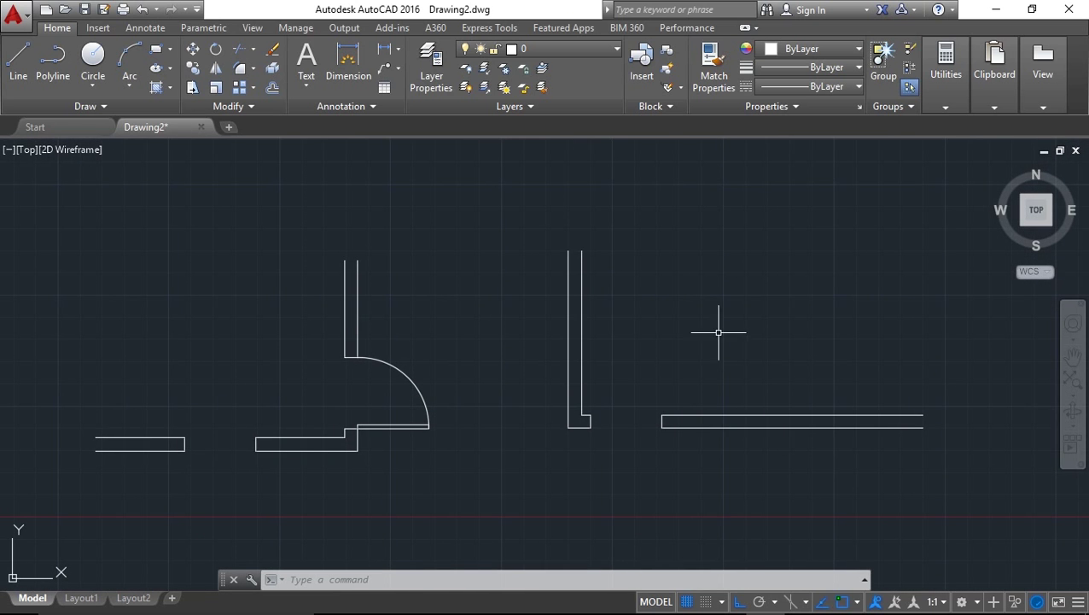